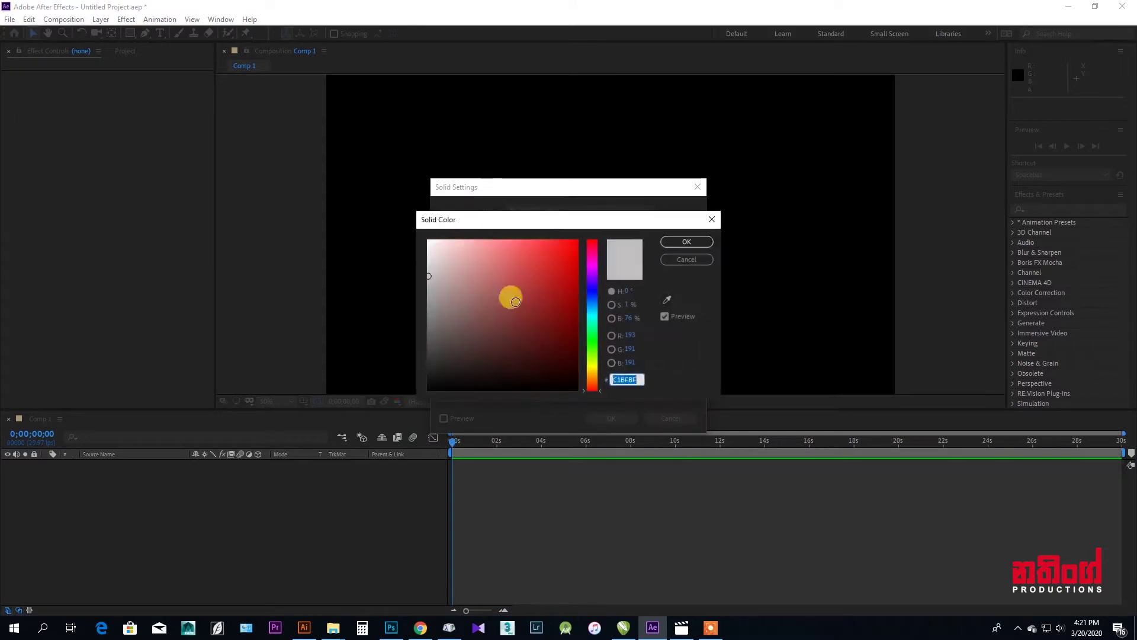
Choose a light yellow as the new solid's color and create the solid layer.
left_click(590, 371)
left_click(531, 245)
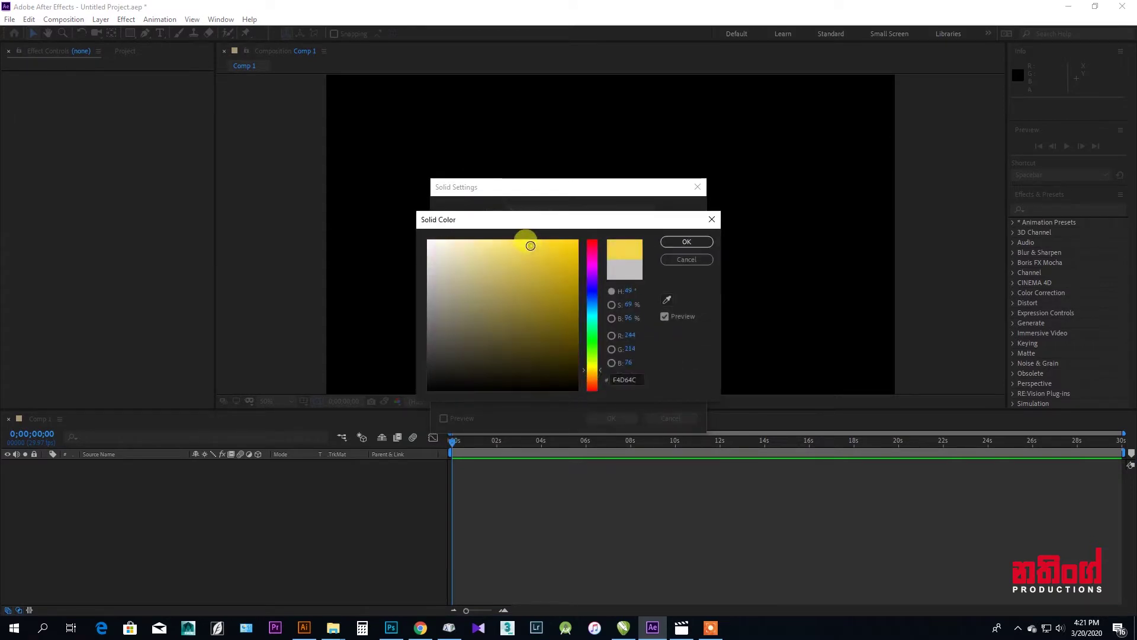
left_click(497, 243)
left_click(687, 242)
left_click(610, 417)
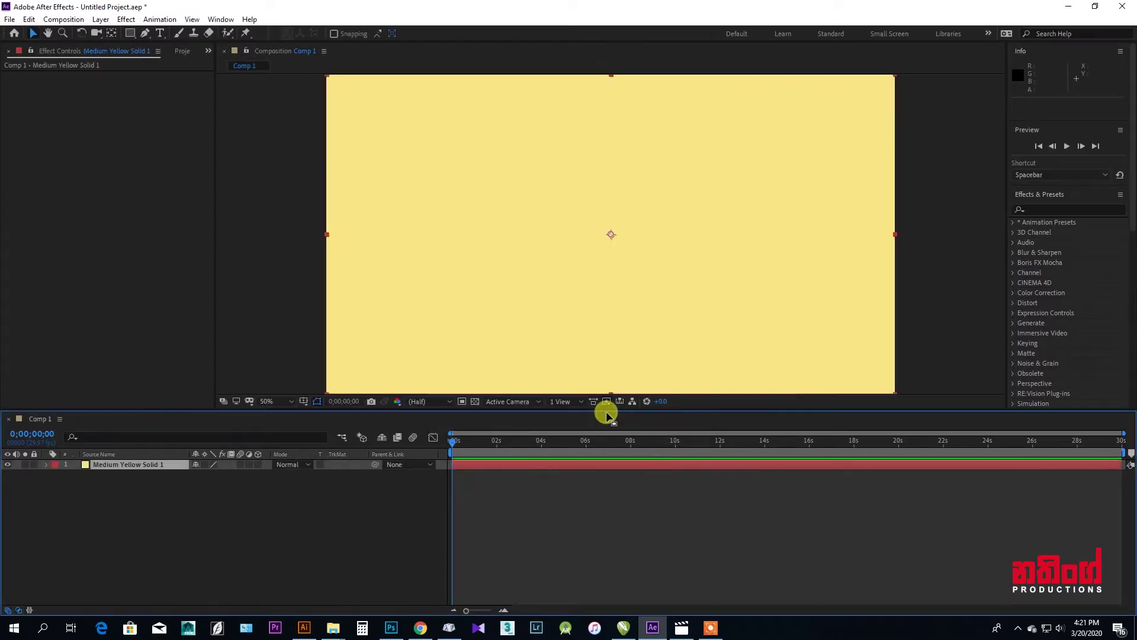
Create a new shape layer above the yellow solid and add an ellipse path to it.
left_click(165, 523)
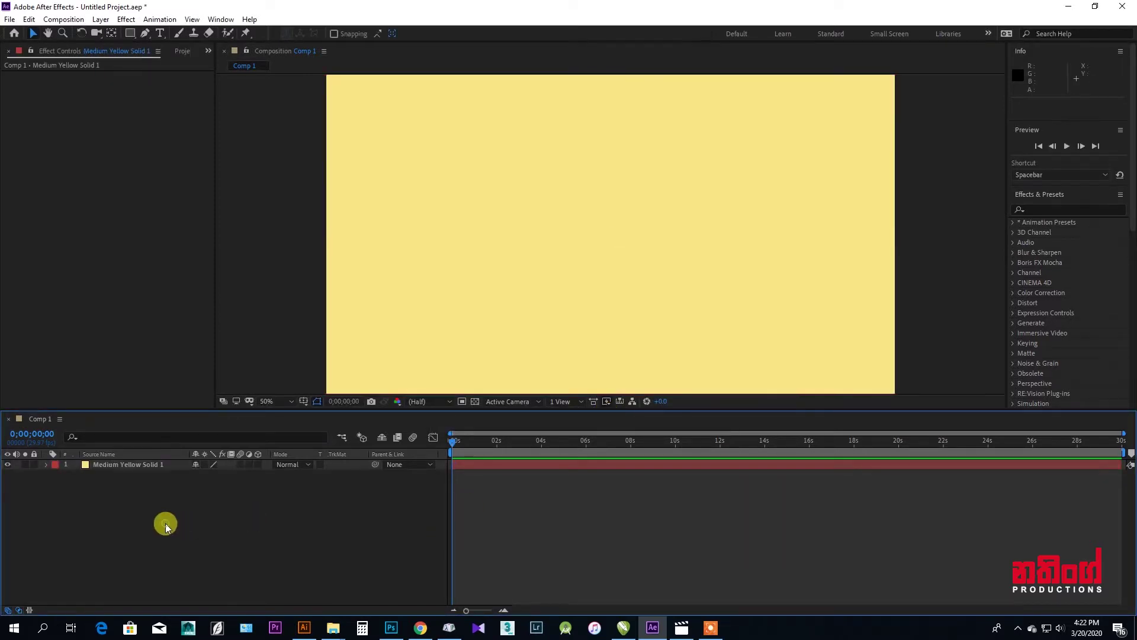
right_click(166, 524)
mouse_move(205, 392)
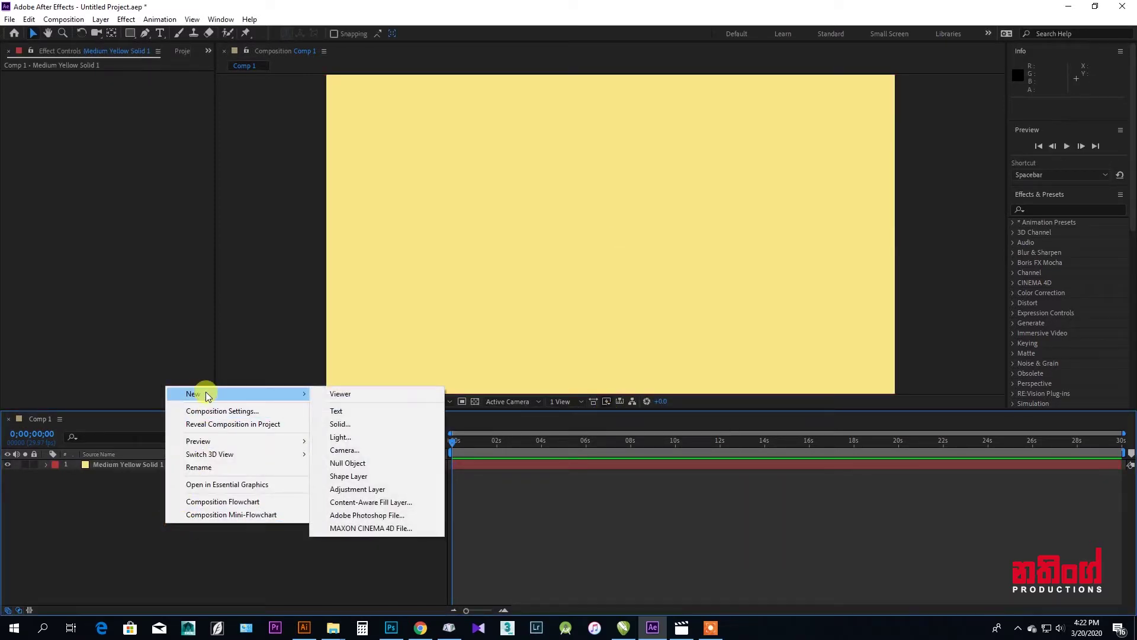
left_click(343, 479)
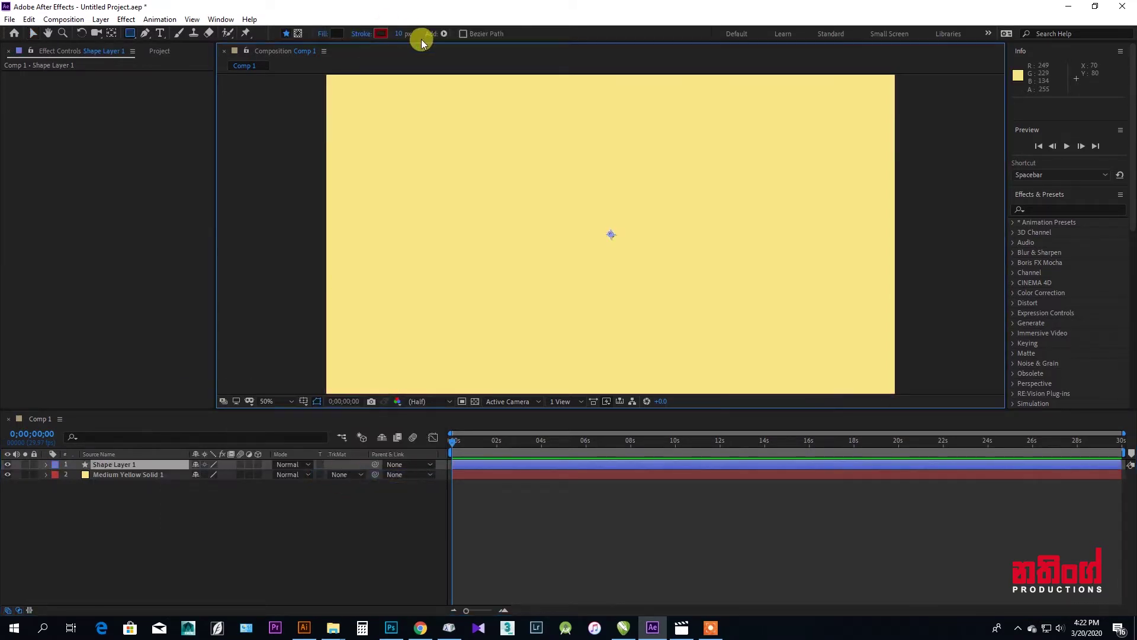
left_click(444, 34)
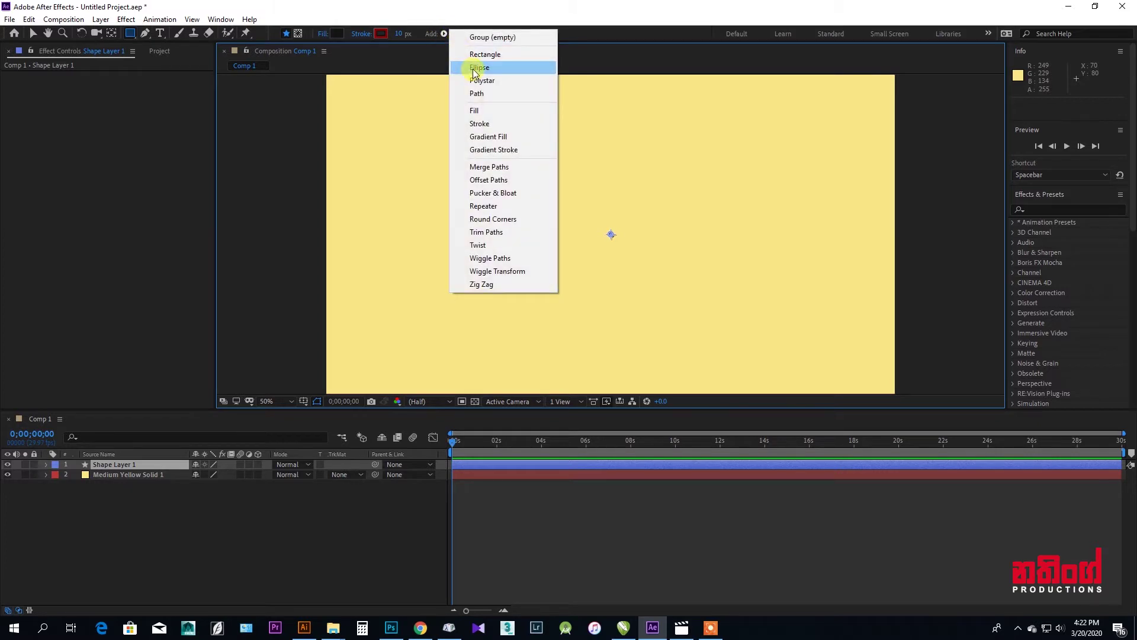
left_click(475, 69)
Add a fill and a stroke to the ellipse on the shape layer.
left_click(445, 34)
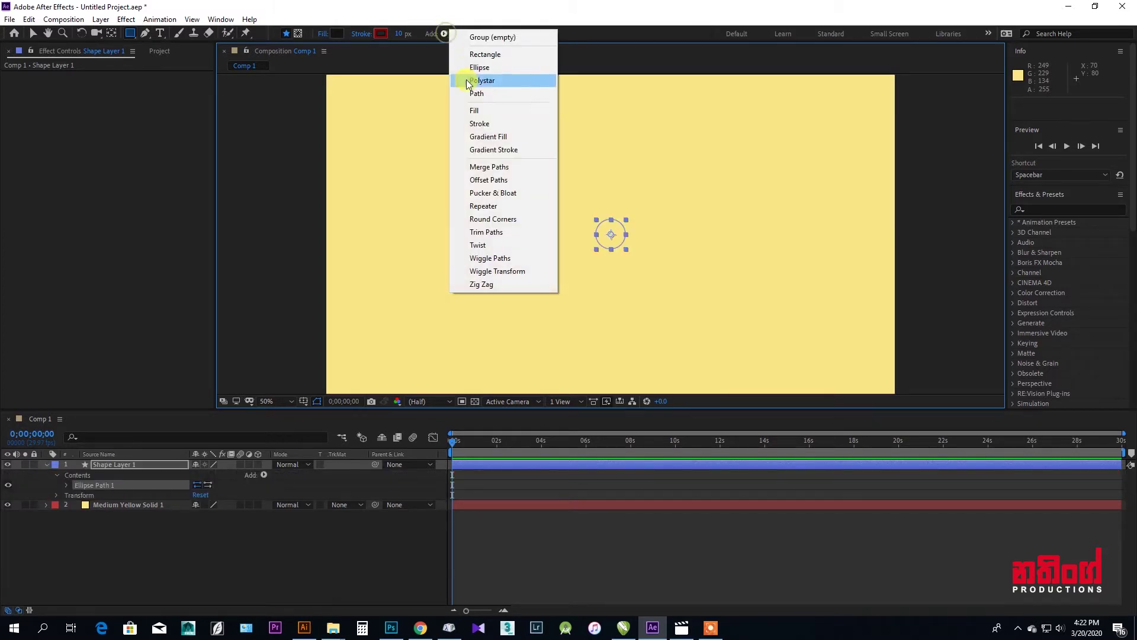
left_click(475, 110)
left_click(445, 34)
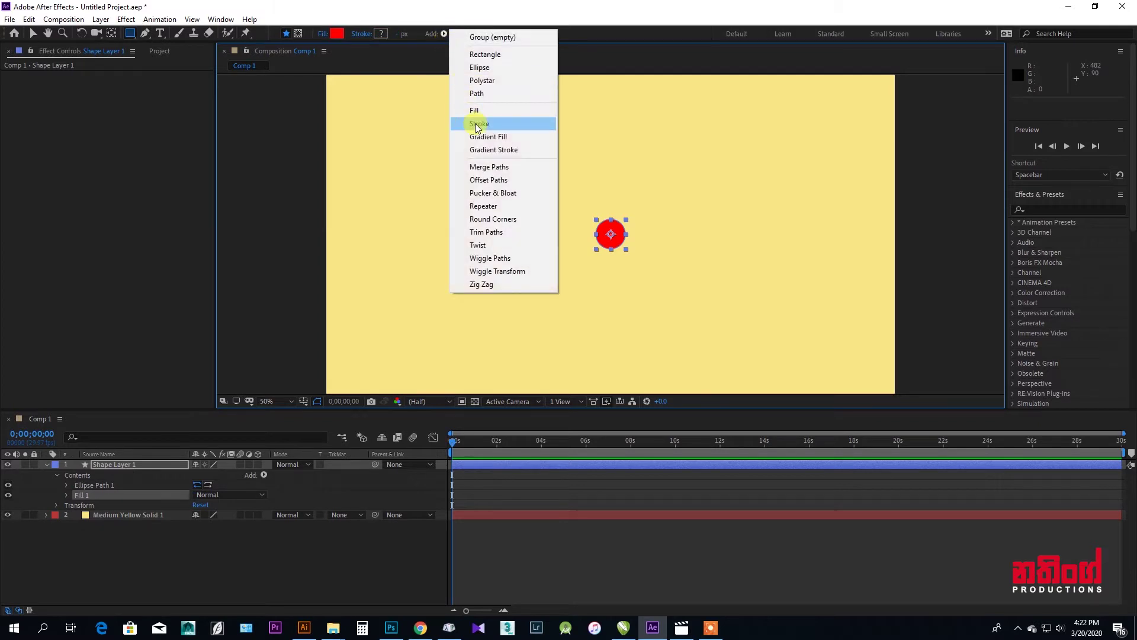
left_click(477, 124)
Set the ellipse's fill color to light grey C6C4C4.
left_click(335, 35)
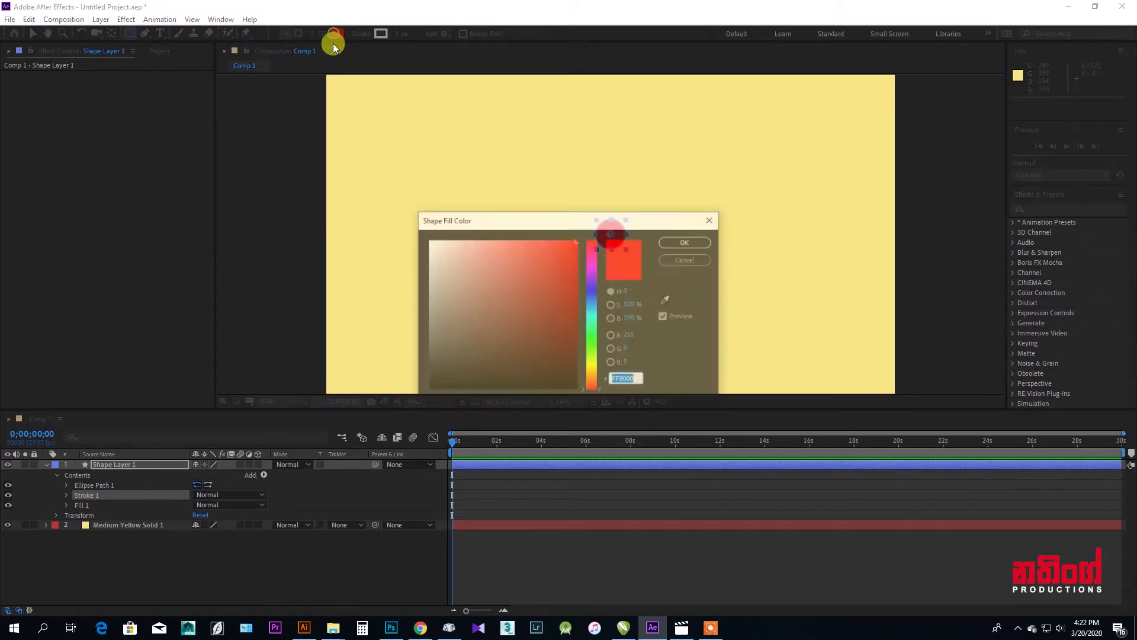
left_click(429, 272)
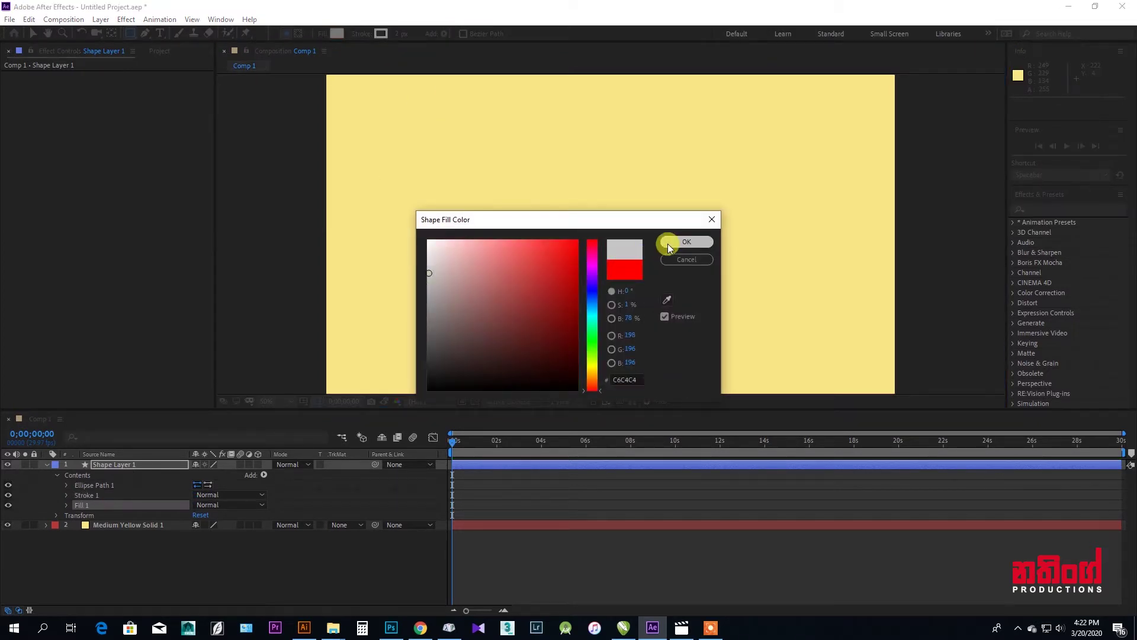
left_click(668, 242)
Make the ellipse's stroke black and set its width to 15 px.
left_click(380, 34)
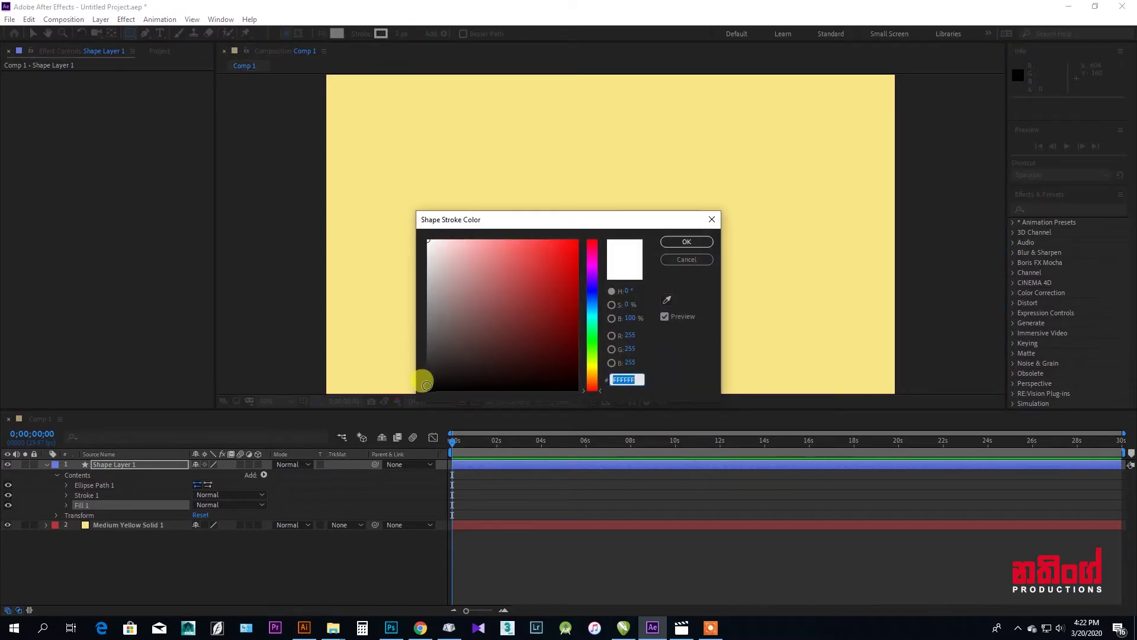
left_click(427, 386)
left_click(687, 242)
left_click(397, 34)
type("5")
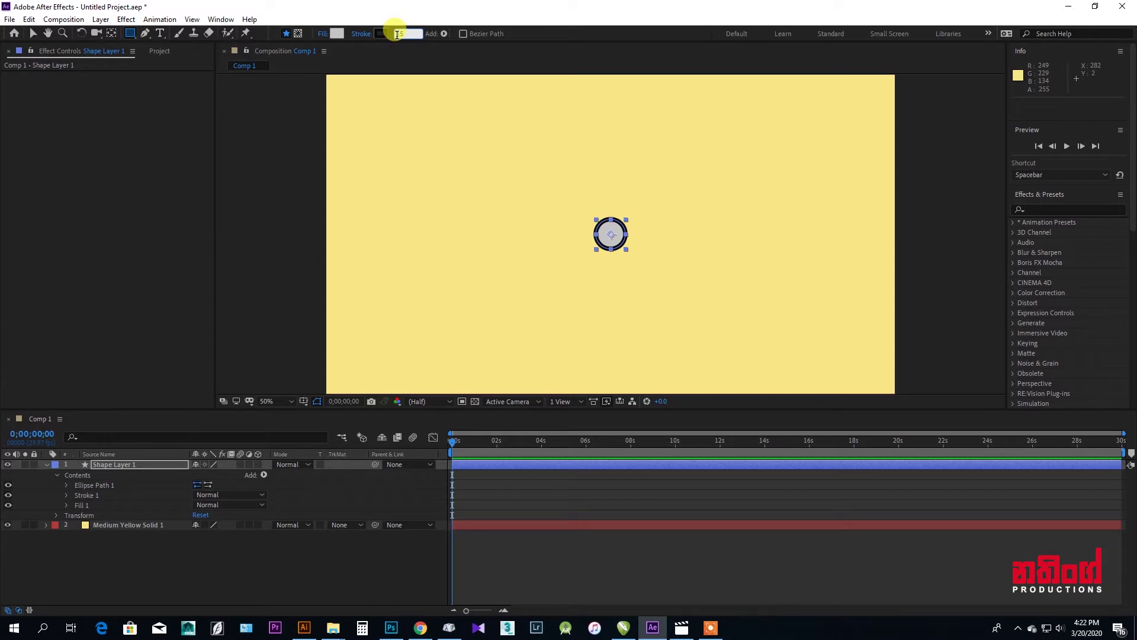
key("Return")
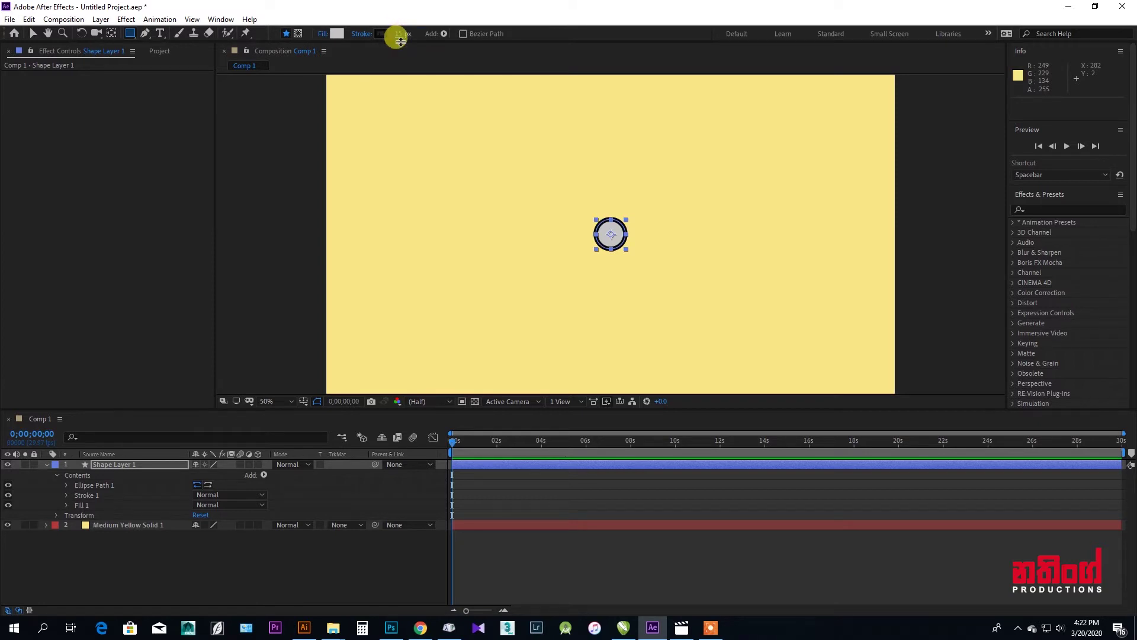
Enlarge the ellipse path proportionally to a size of about 726, and collapse the layer's properties.
left_click(32, 34)
left_click(66, 485)
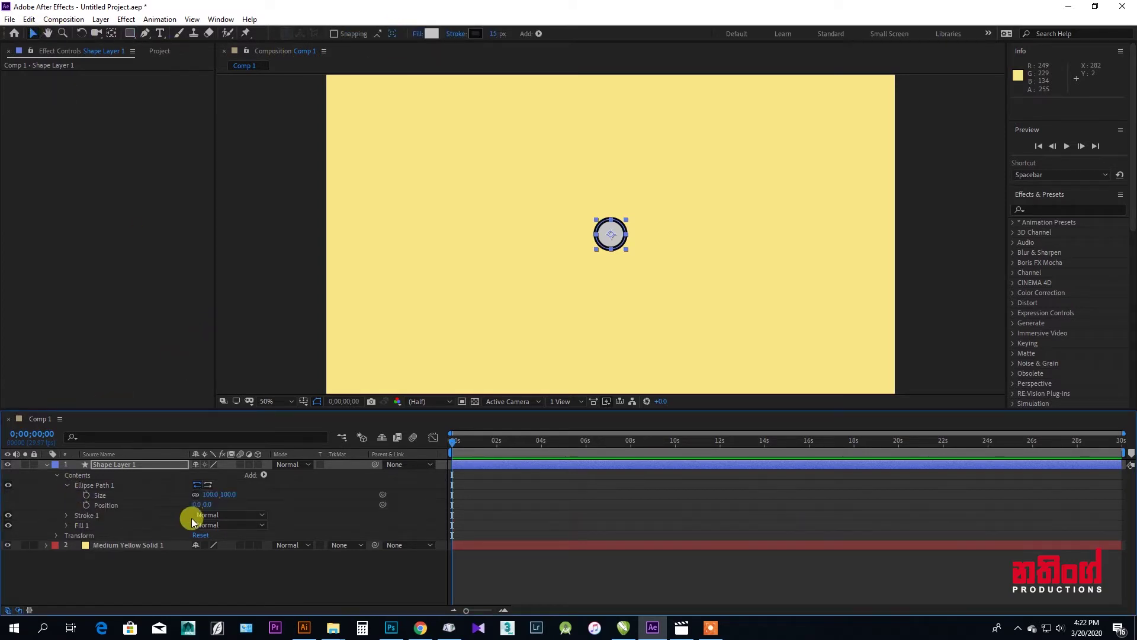
left_click_drag(227, 497, 526, 424)
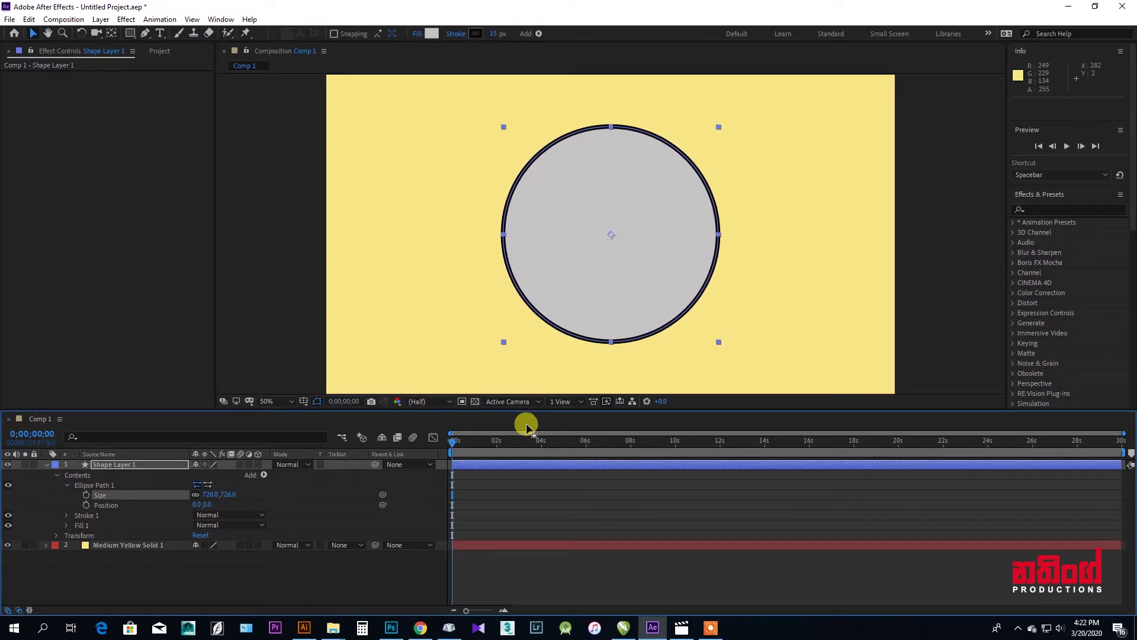
left_click(46, 465)
left_click(140, 503)
Duplicate the circle's shape layer by copying and pasting it.
left_click(91, 464)
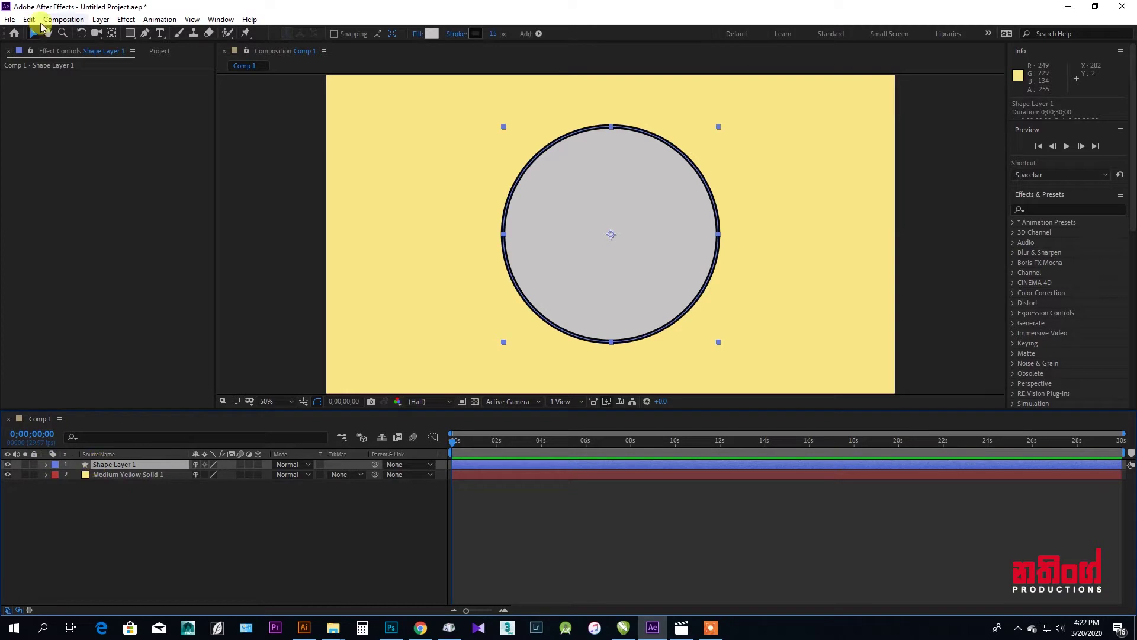
left_click(28, 19)
left_click(47, 86)
left_click(28, 20)
left_click(52, 141)
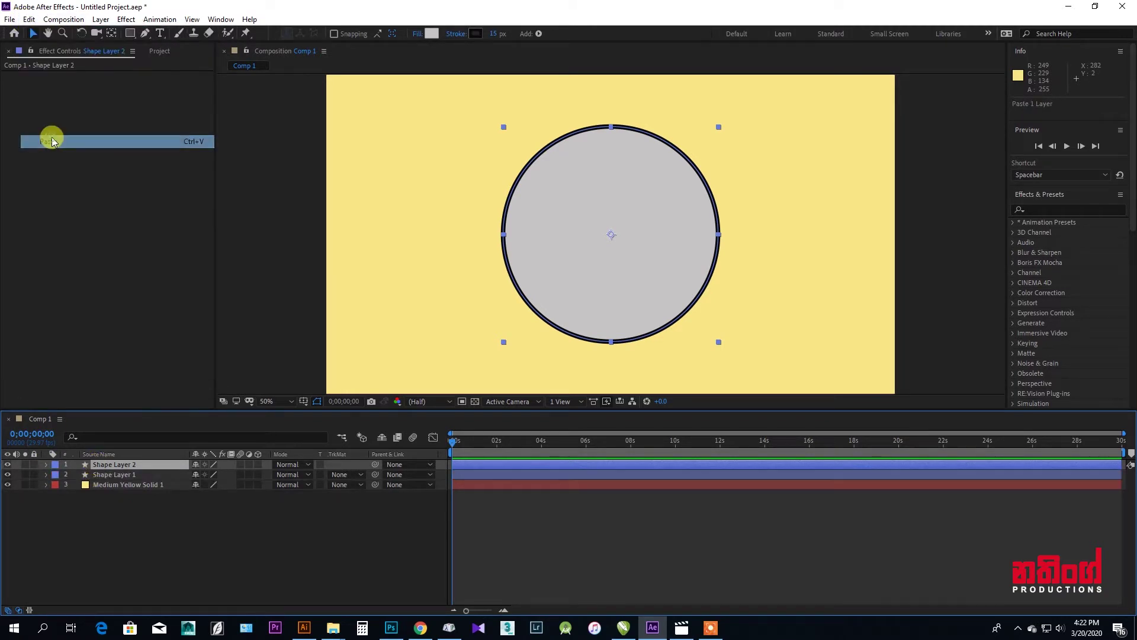
Rename the lower circle layer, Shape Layer 1, as Shadow.
right_click(103, 474)
left_click(136, 470)
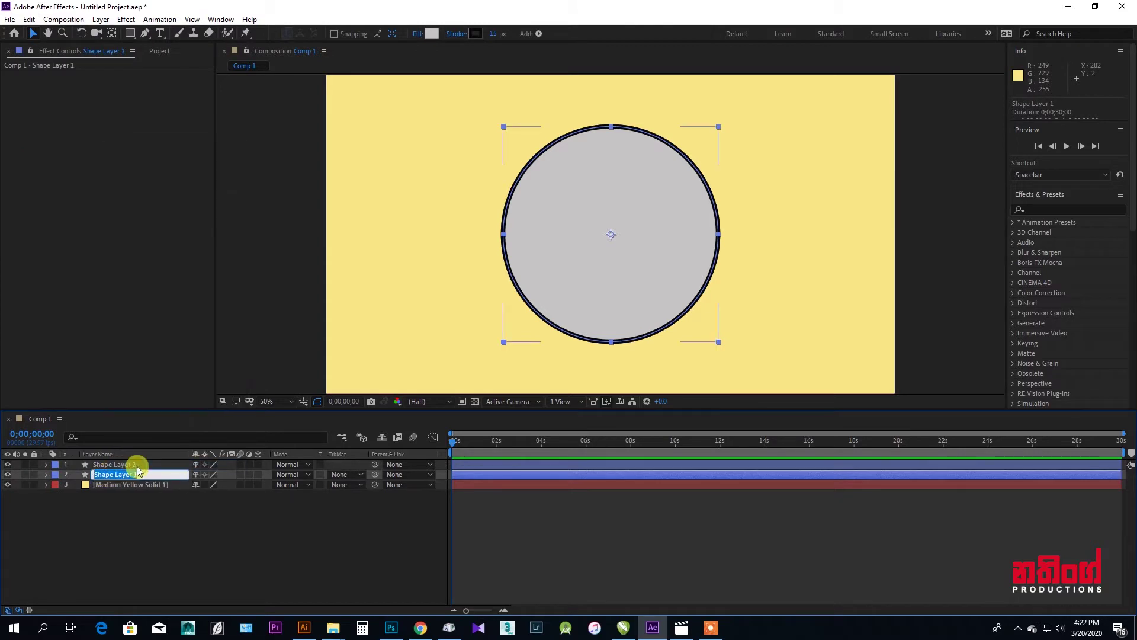
type("Shadow")
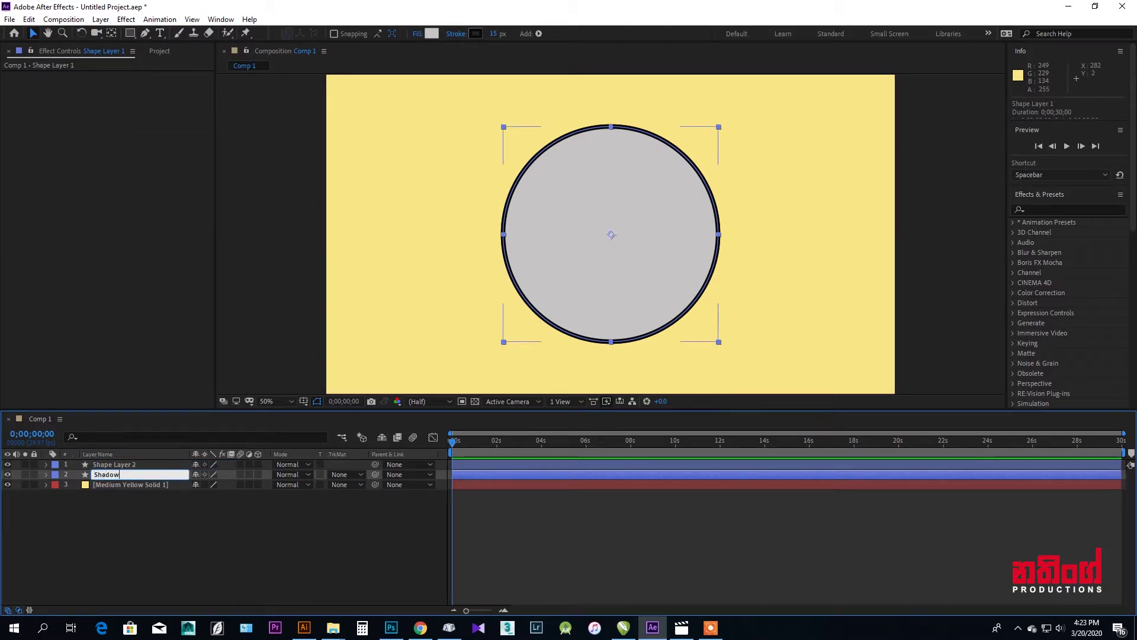
left_click(121, 532)
Find the CC Radial Fast Blur effect and apply it to the Shadow layer.
left_click(89, 471)
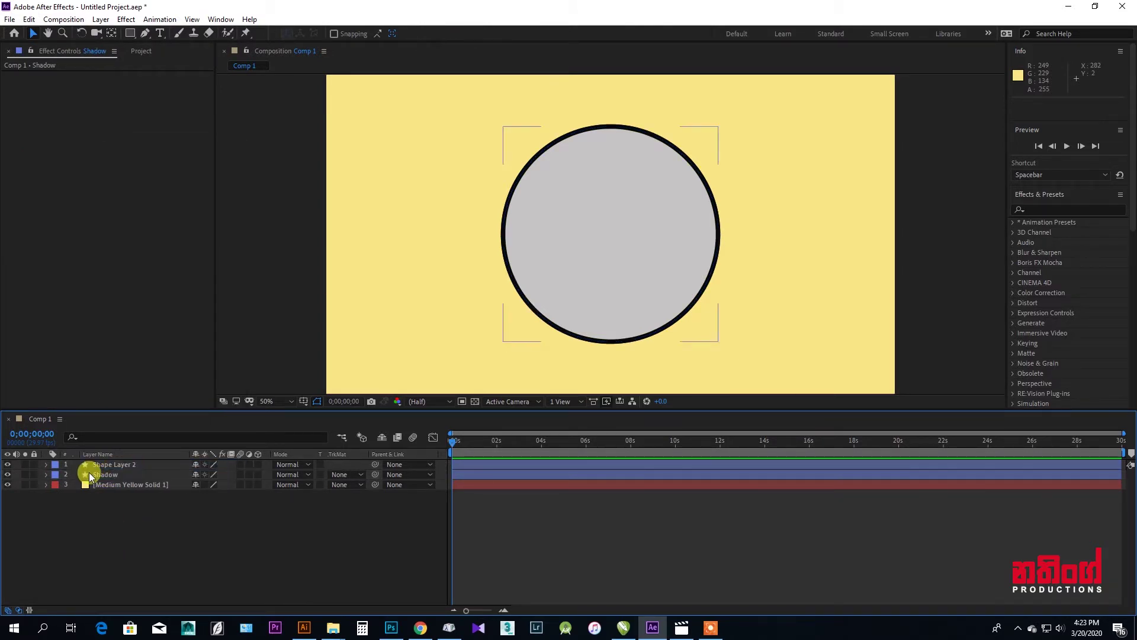
left_click(1044, 211)
type("radi")
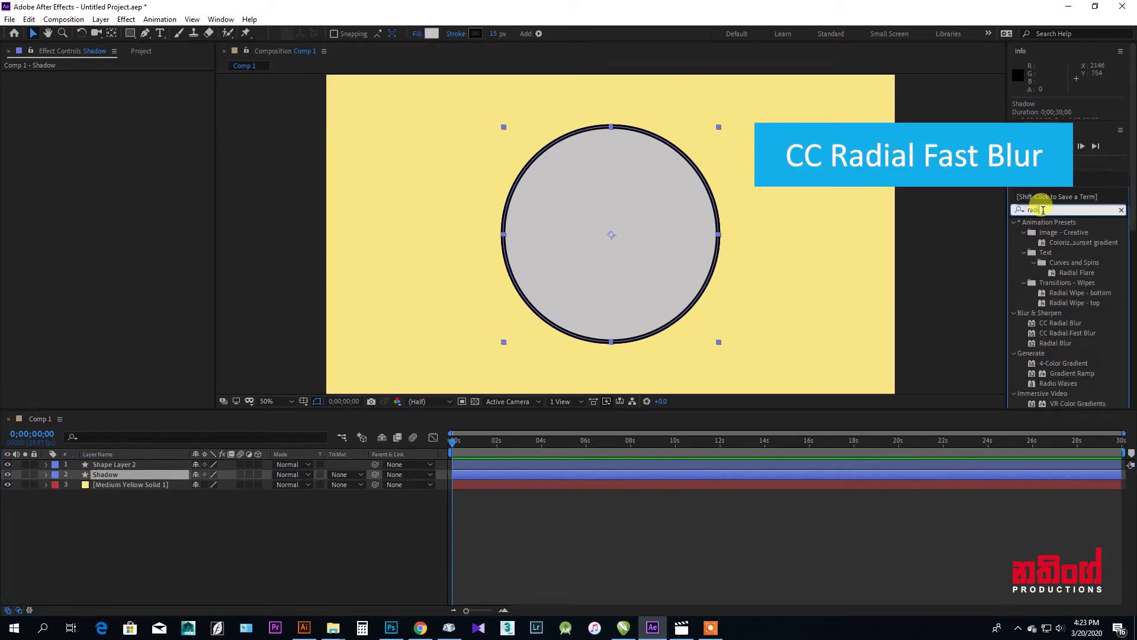
type("a")
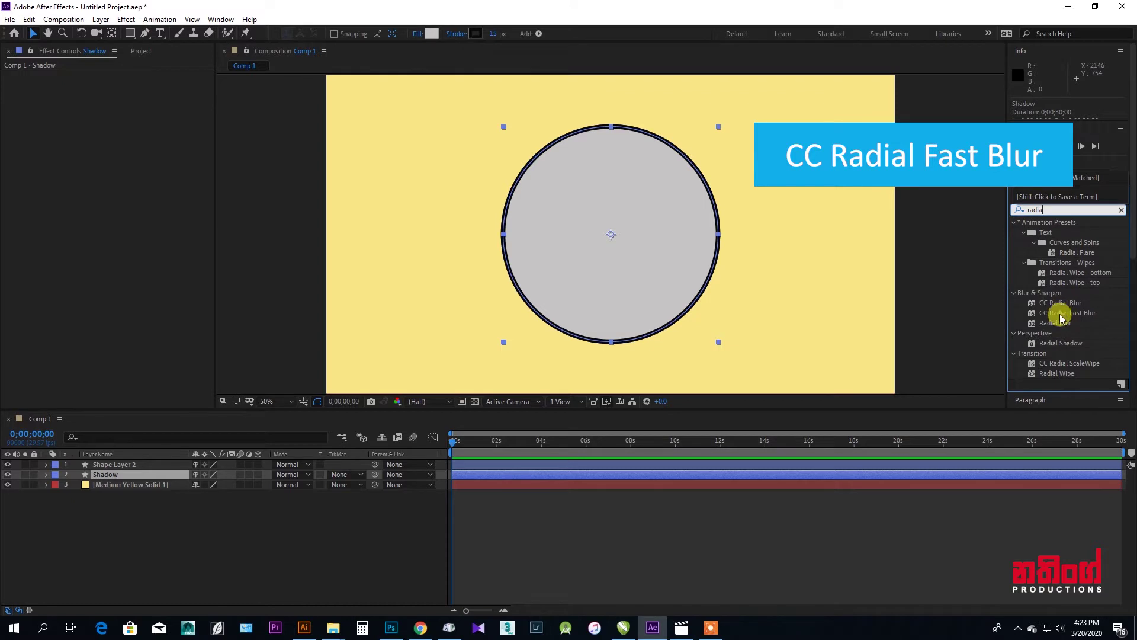
left_click(1059, 314)
left_click_drag(1042, 318, 123, 478)
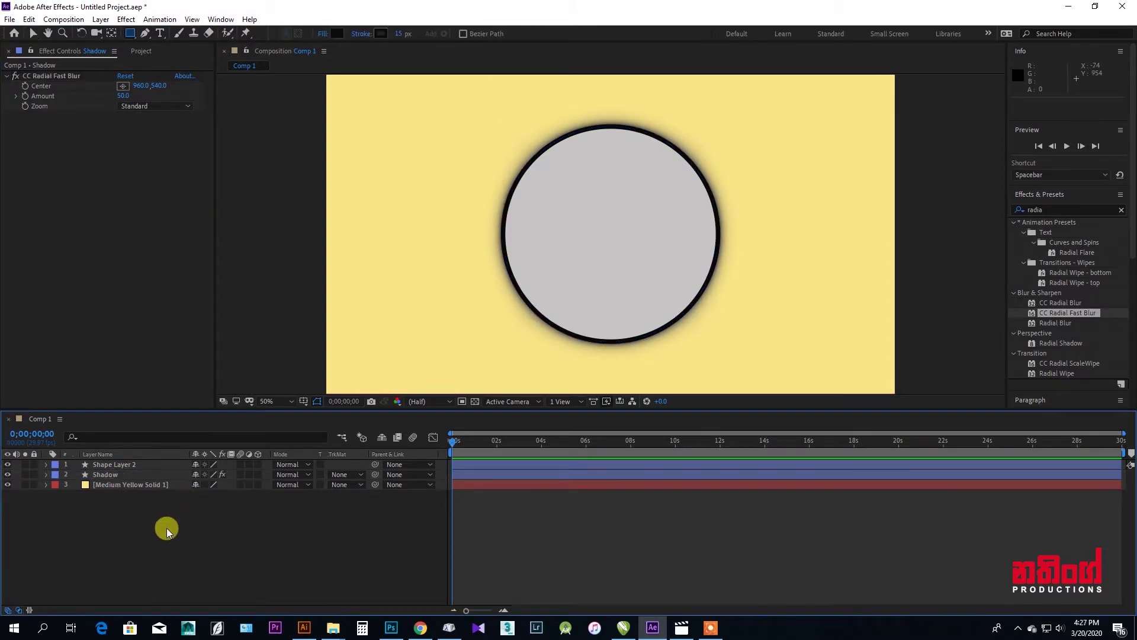
Create another shape layer on top and add a rectangle path with a fill to it.
right_click(167, 526)
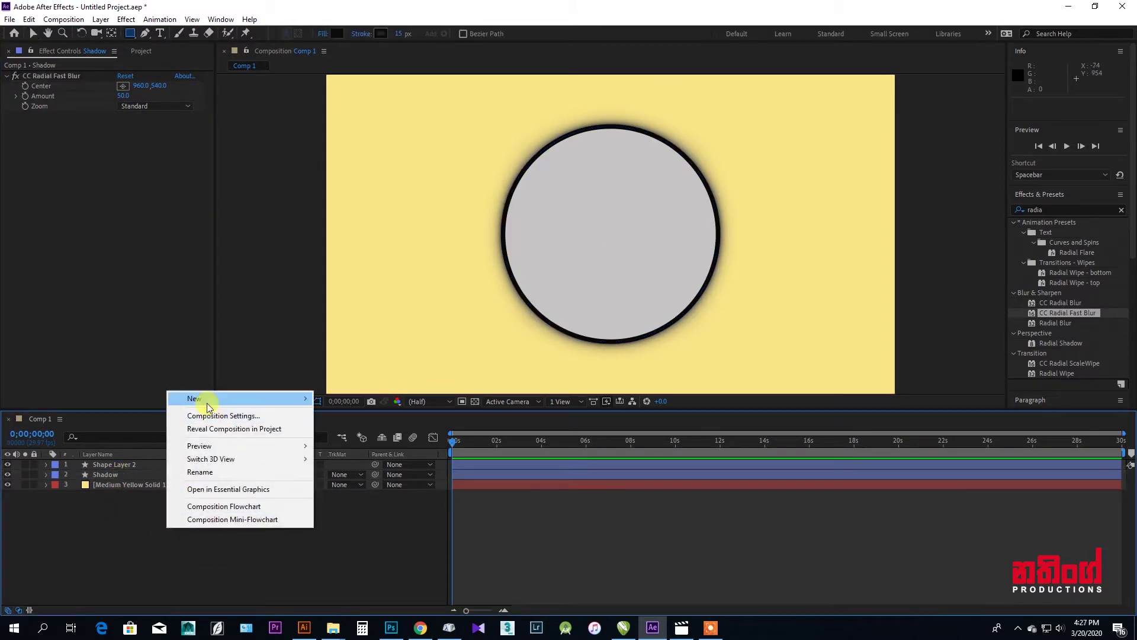
mouse_move(249, 398)
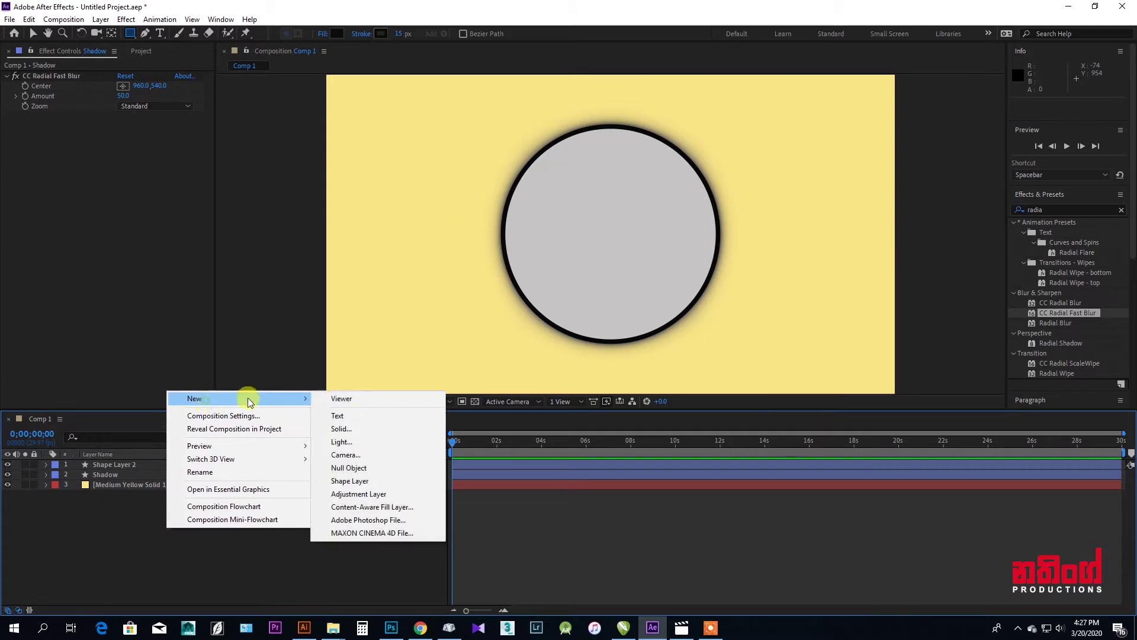
left_click(348, 481)
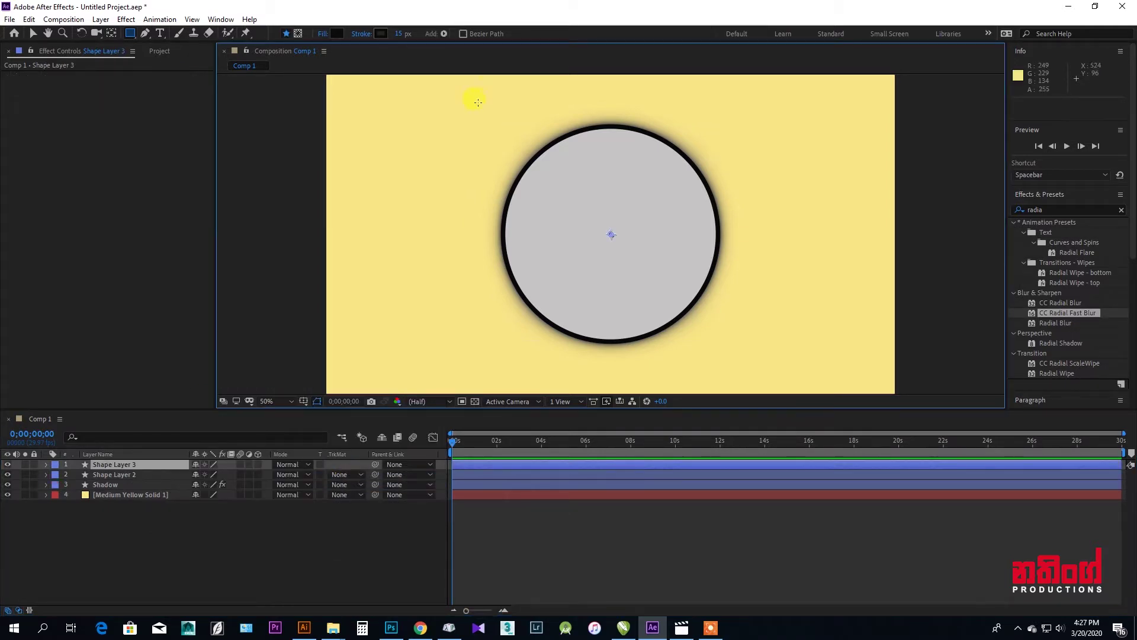
left_click(443, 34)
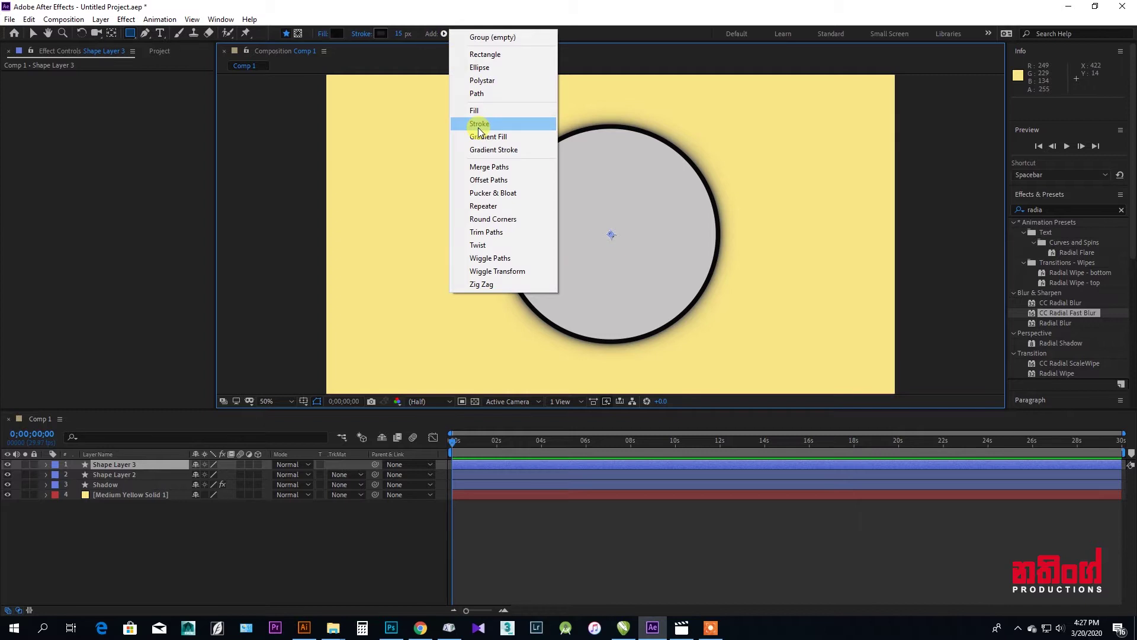
left_click(481, 54)
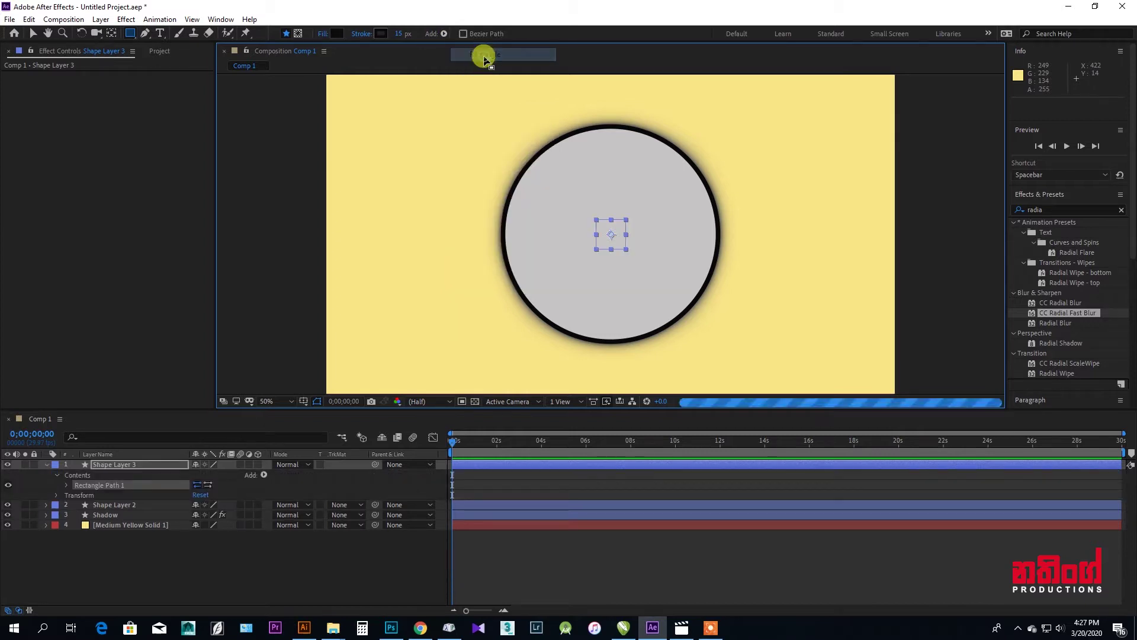
left_click(443, 34)
left_click(476, 110)
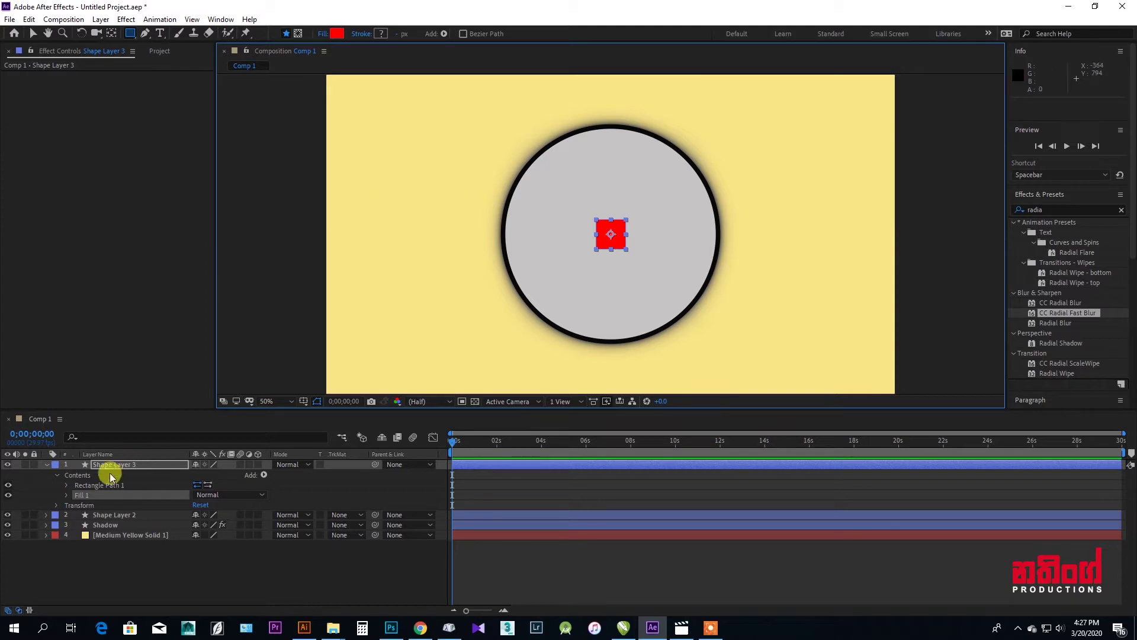
Set the rectangle path's size to 10 by 40 with unlinked proportions.
left_click(67, 485)
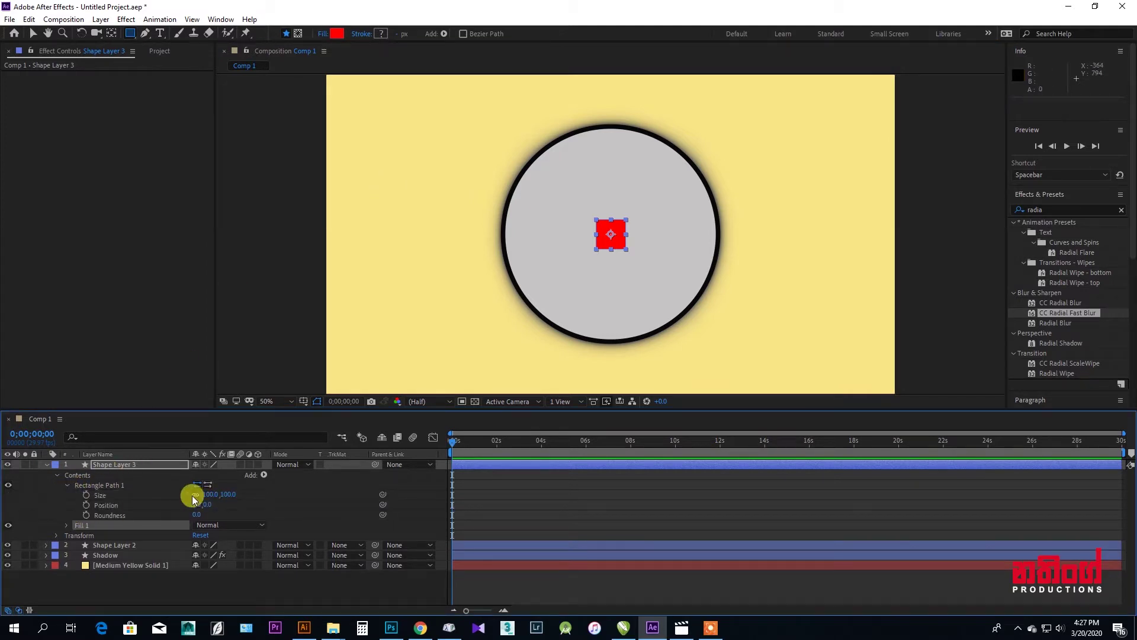
left_click(211, 494)
type("10")
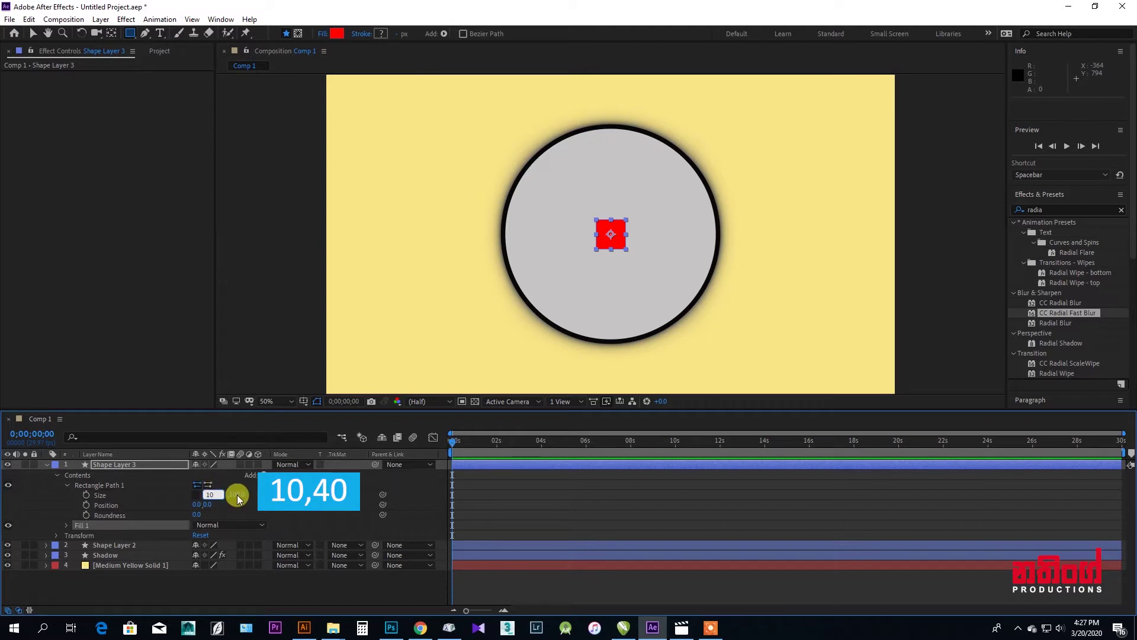
left_click(237, 495)
left_click(227, 493)
type("40")
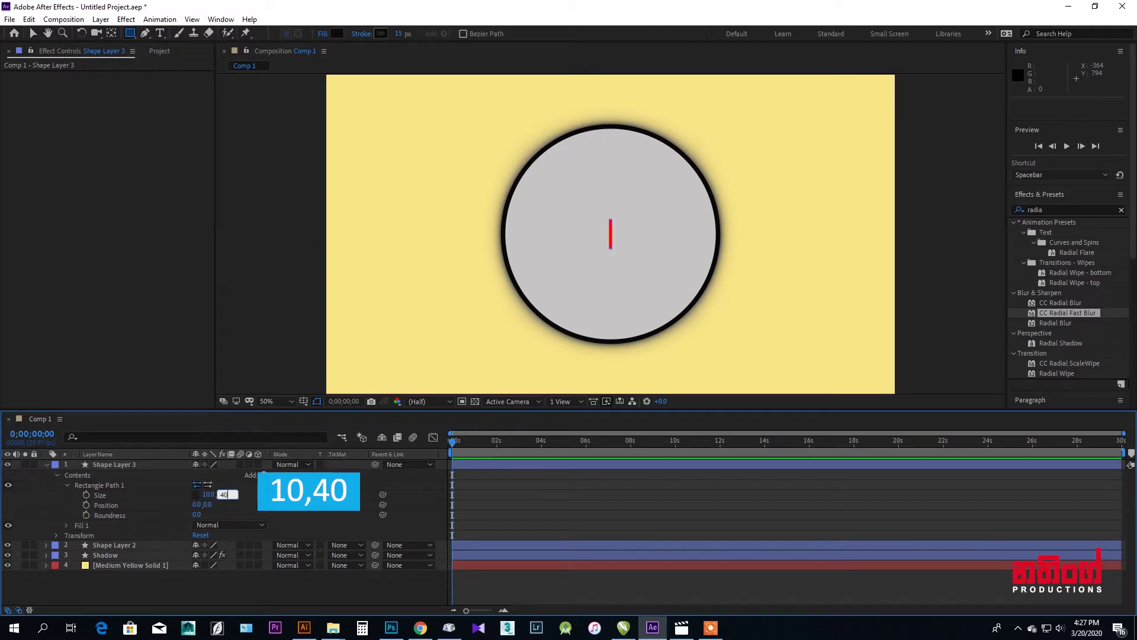
key("Return")
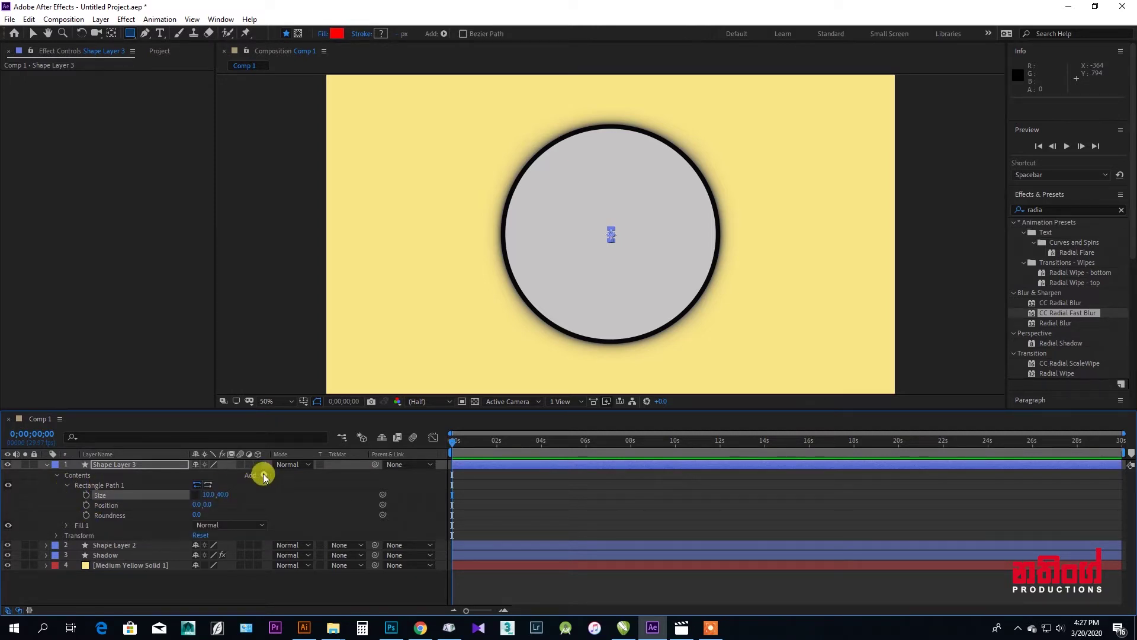
Add a Repeater to the rectangle's shape layer.
left_click(263, 475)
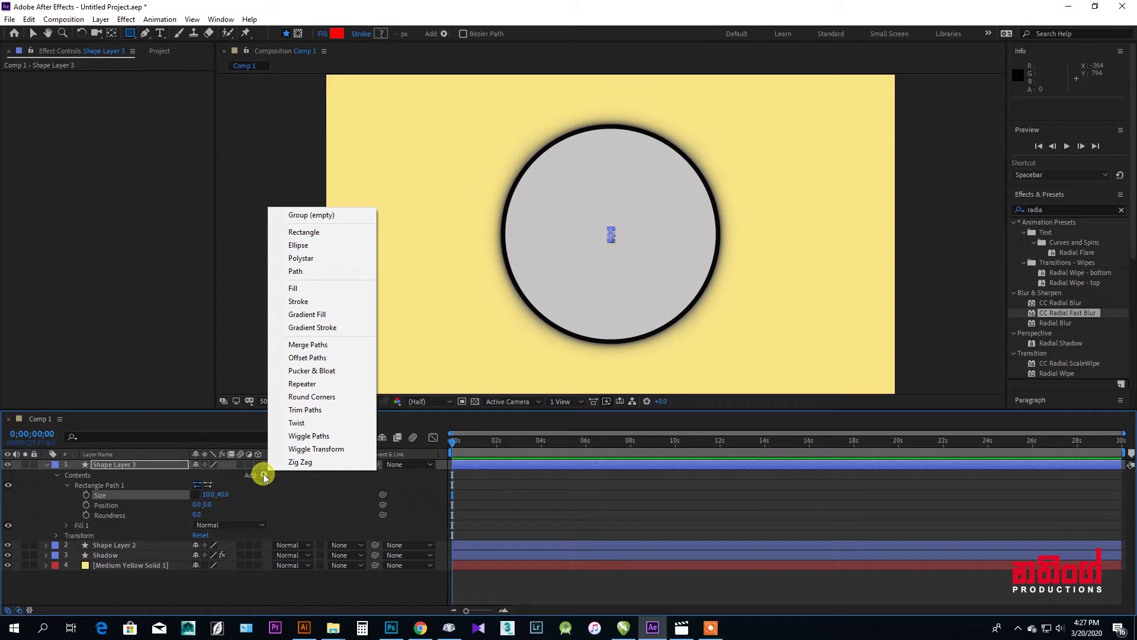
left_click(303, 386)
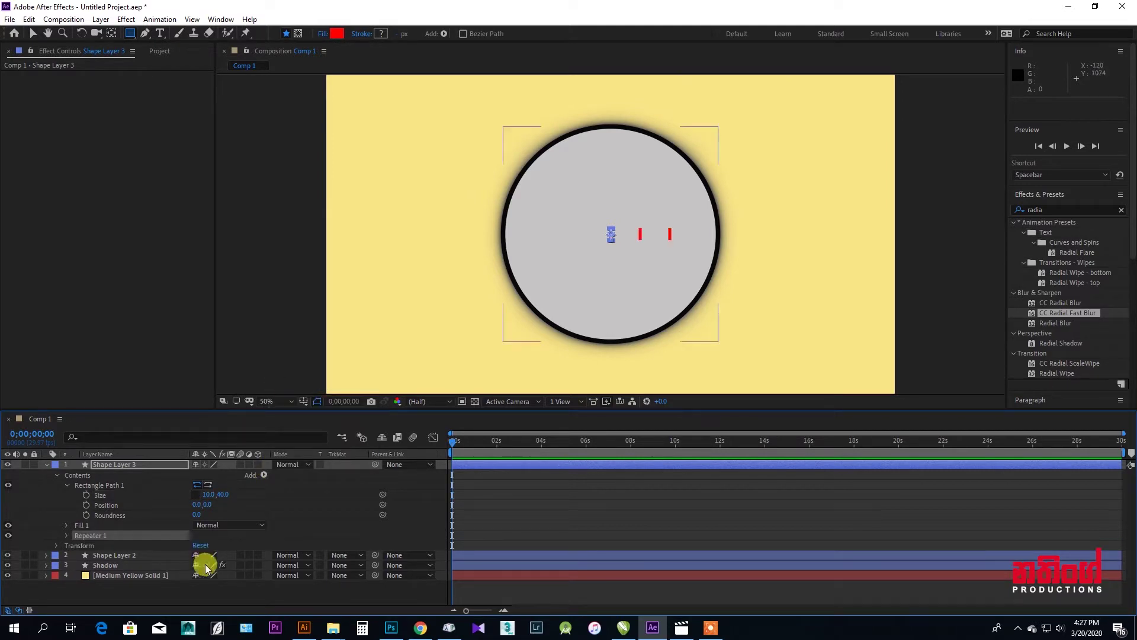
Set the number of copies in the tick mark layer's Repeater to 12.
left_click(66, 535)
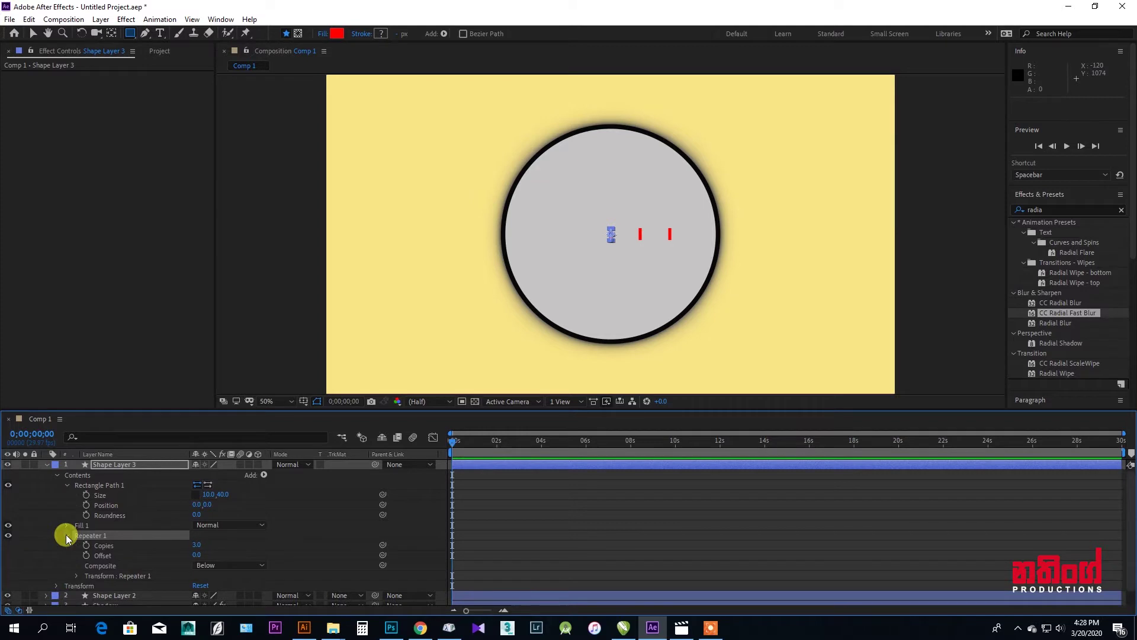
left_click(196, 545)
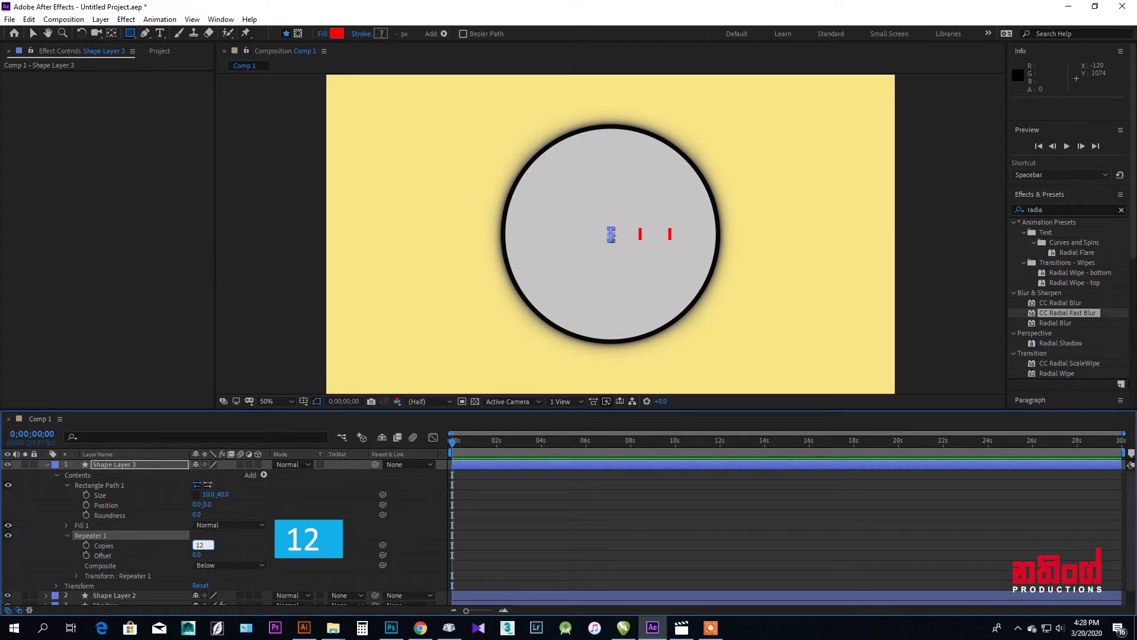
left_click(198, 546)
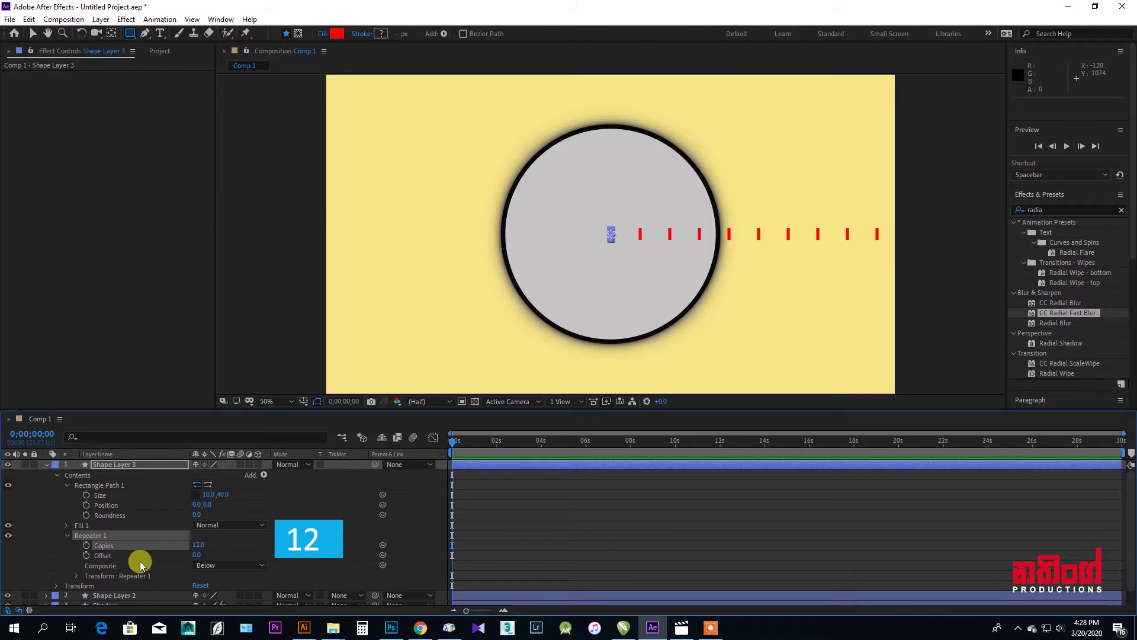
In the Repeater's transform, set the horizontal position to 0 and the rotation to 360/12.
left_click(78, 576)
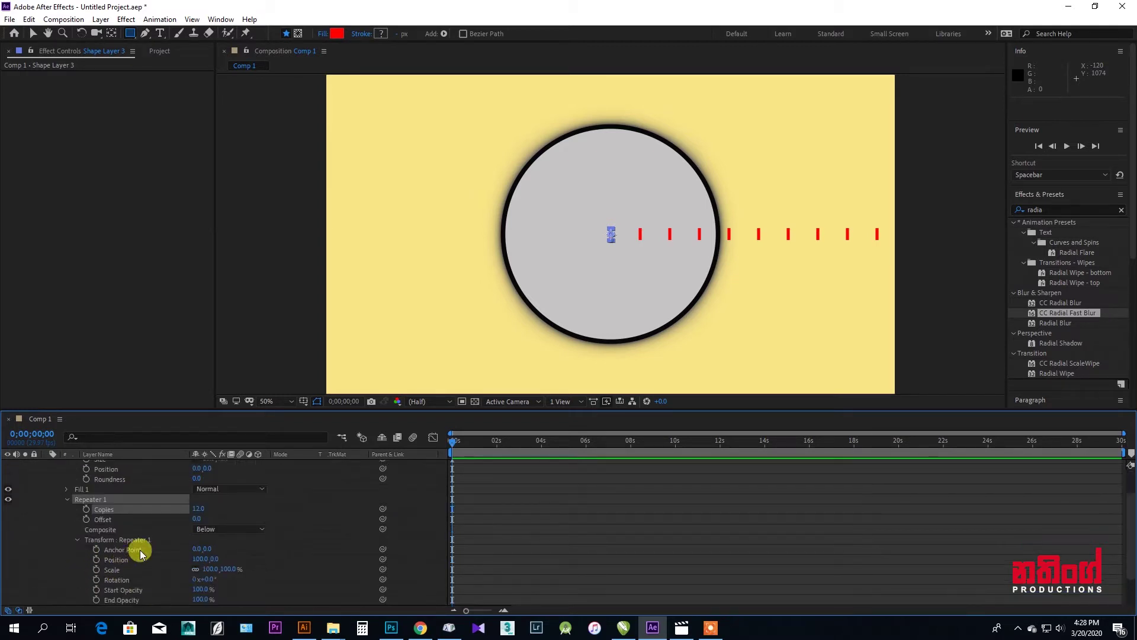
left_click(200, 559)
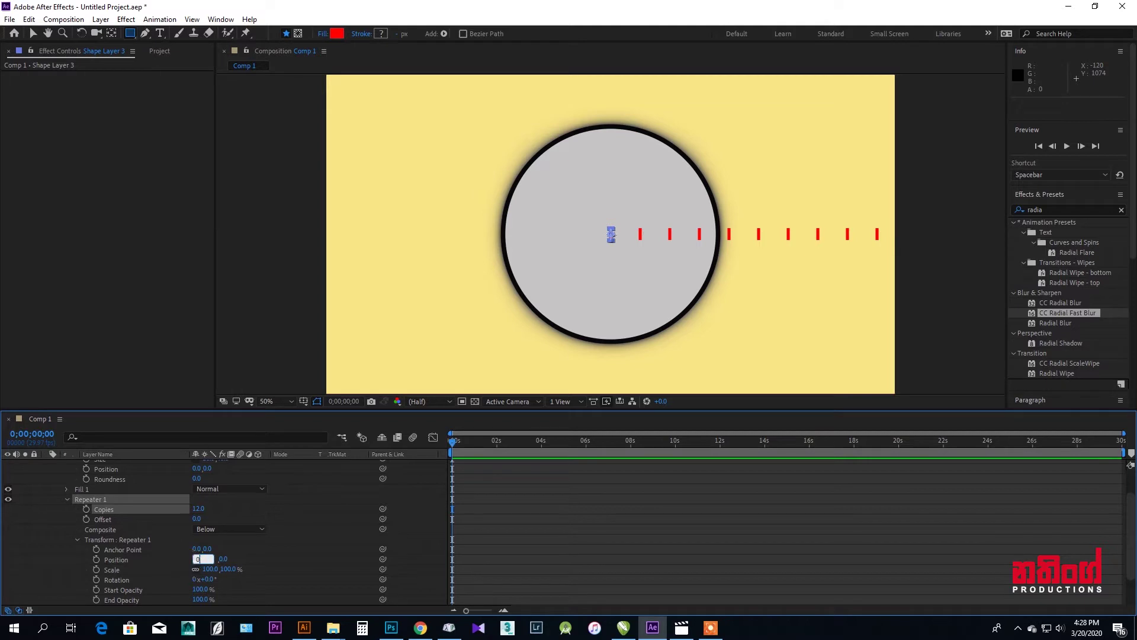
type("0")
left_click(190, 561)
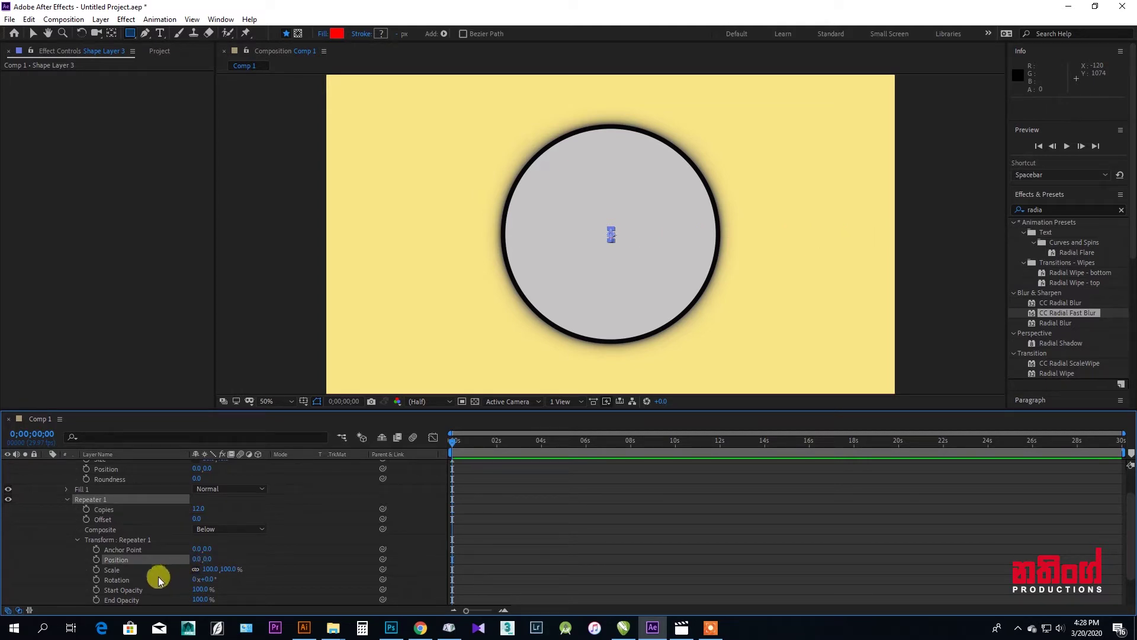
left_click(210, 580)
type("360/12")
key("Return")
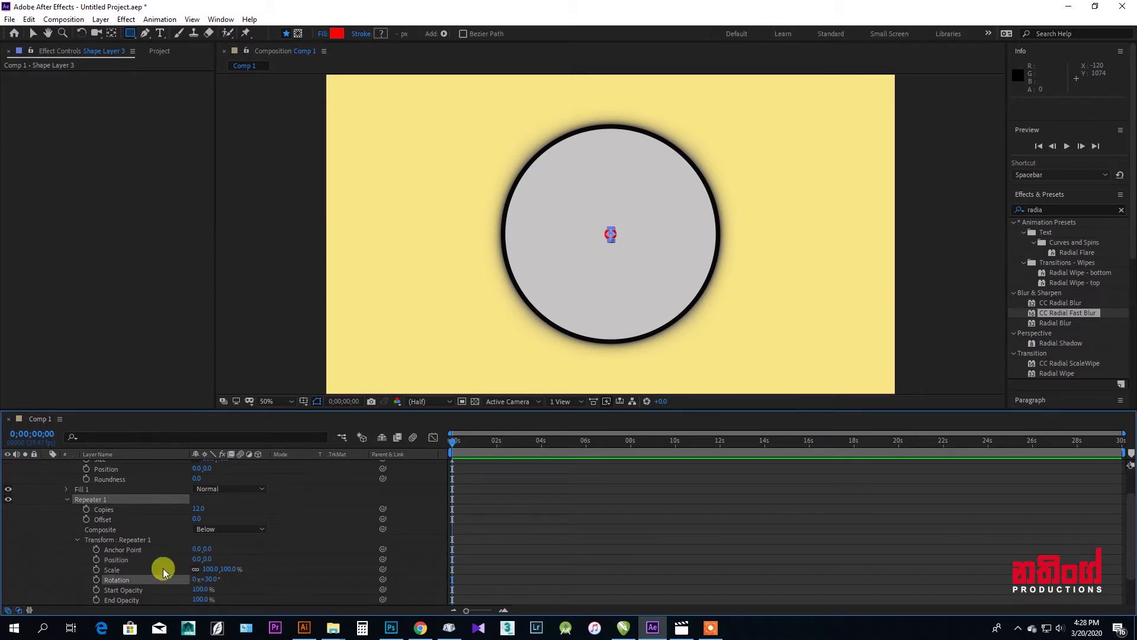
Offset the rectangle path's vertical position to about 316 so the twelve ticks sit just inside the dial's rim.
scroll(163, 567, "down", 1)
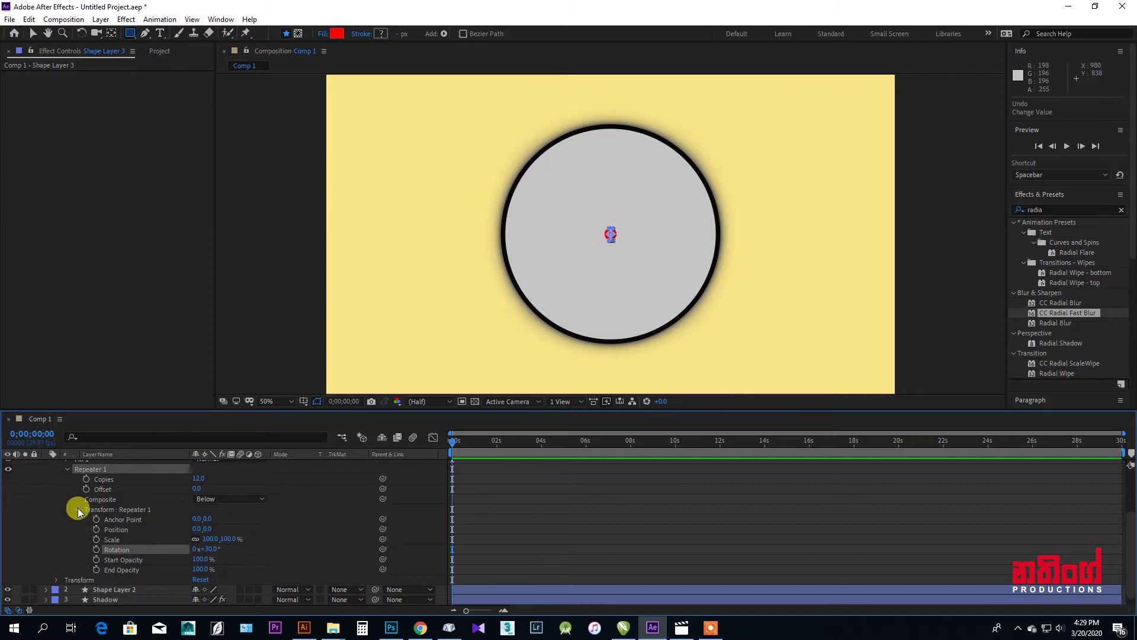
left_click(77, 509)
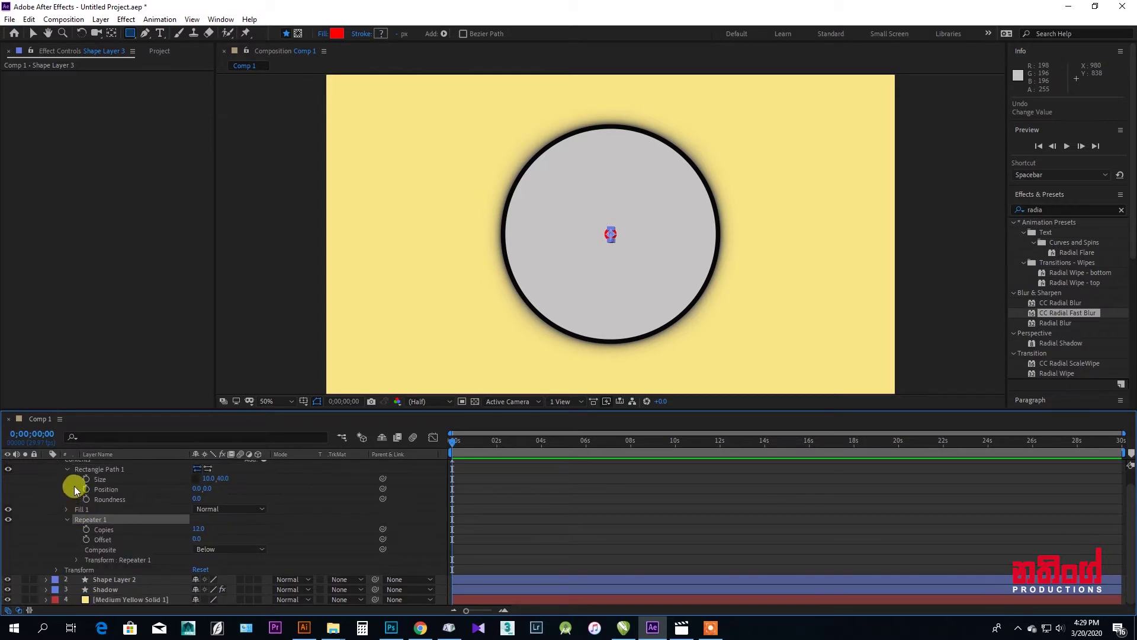
left_click_drag(206, 490, 408, 468)
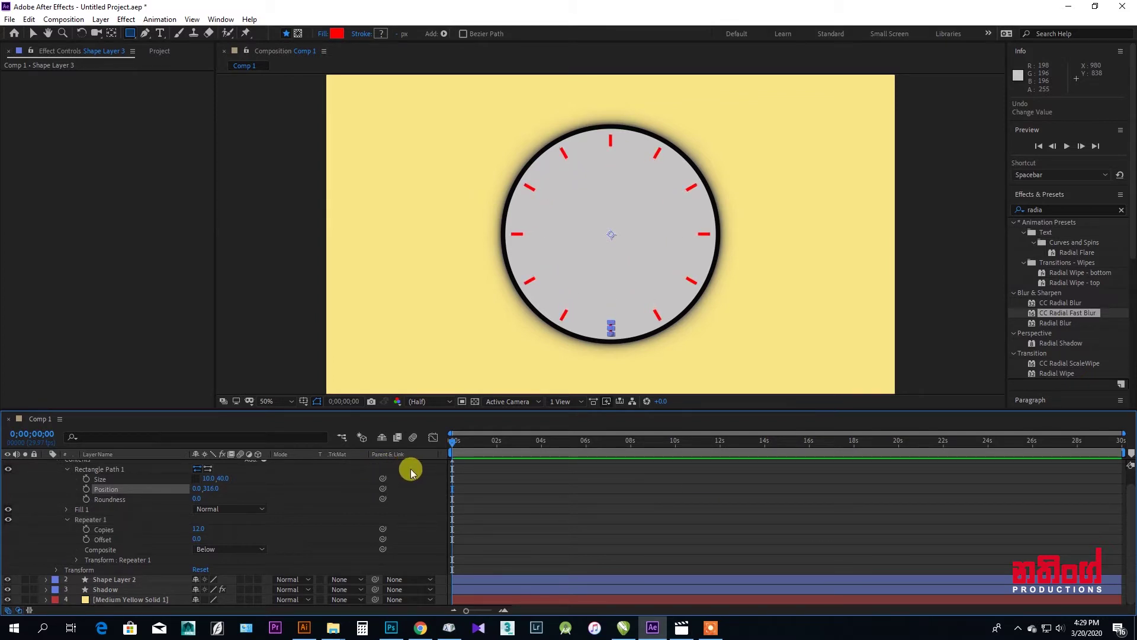
Change the fill colour of the twelve red tick marks to black, then collapse and deselect their layer.
left_click(337, 34)
left_click(428, 381)
left_click(668, 238)
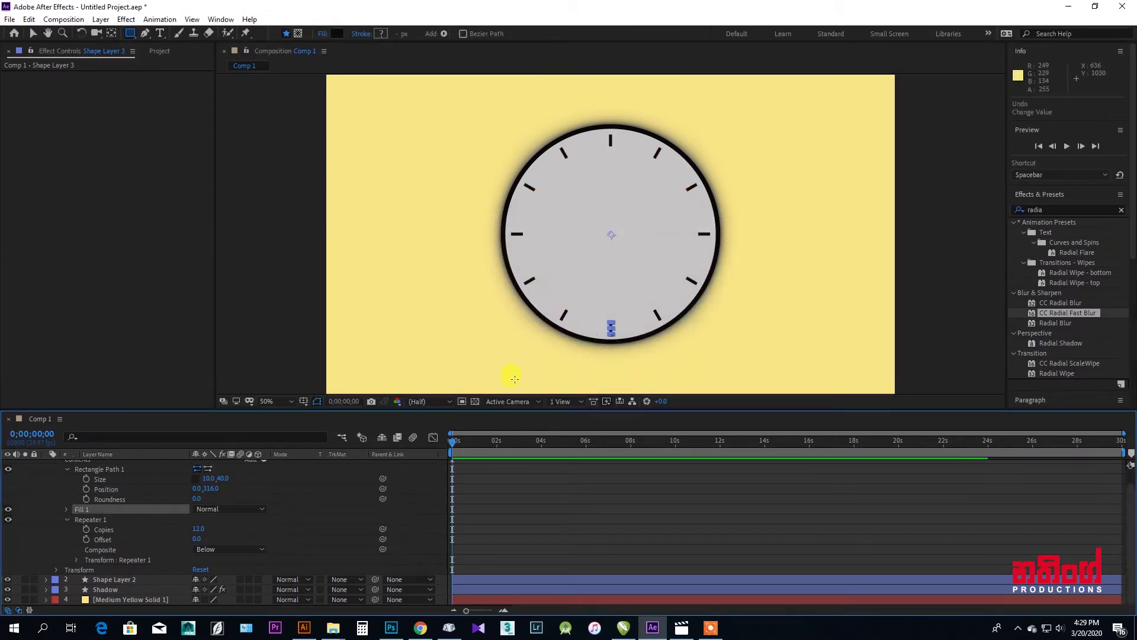
scroll(59, 492, "up", 1)
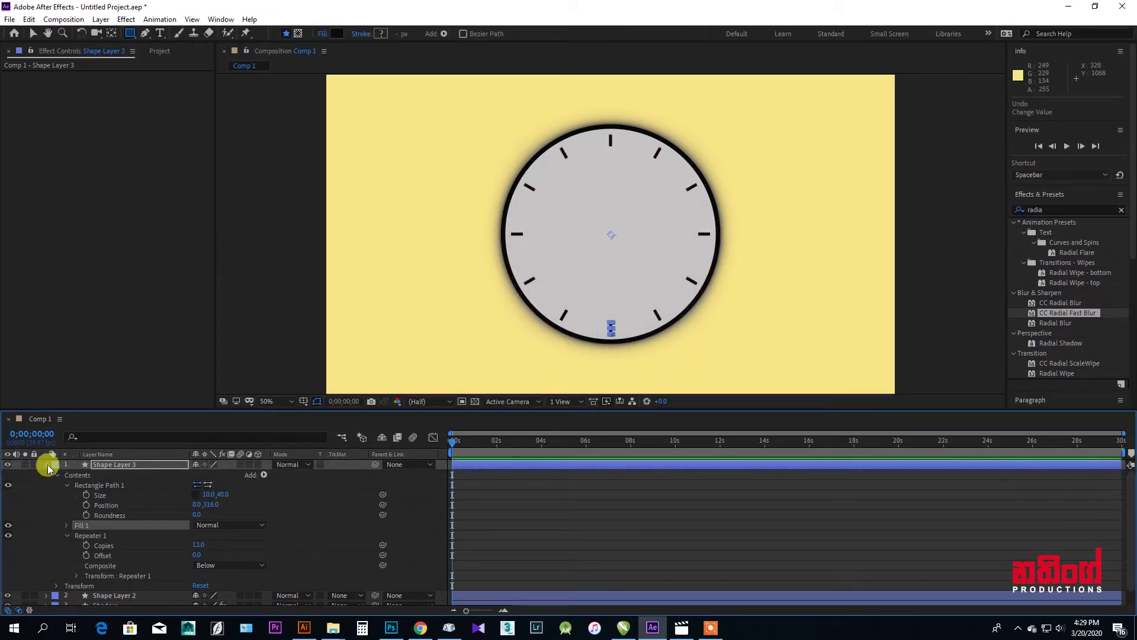
left_click(46, 464)
left_click(122, 560)
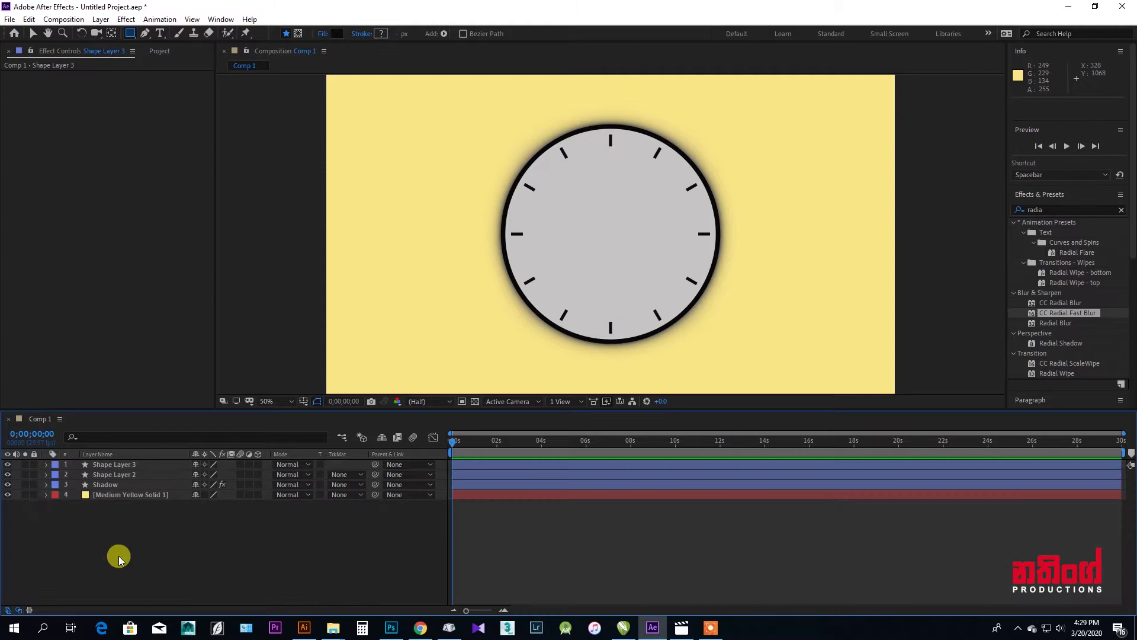
Create another shape layer on top and add a rectangle path to it.
right_click(219, 533)
mouse_move(264, 410)
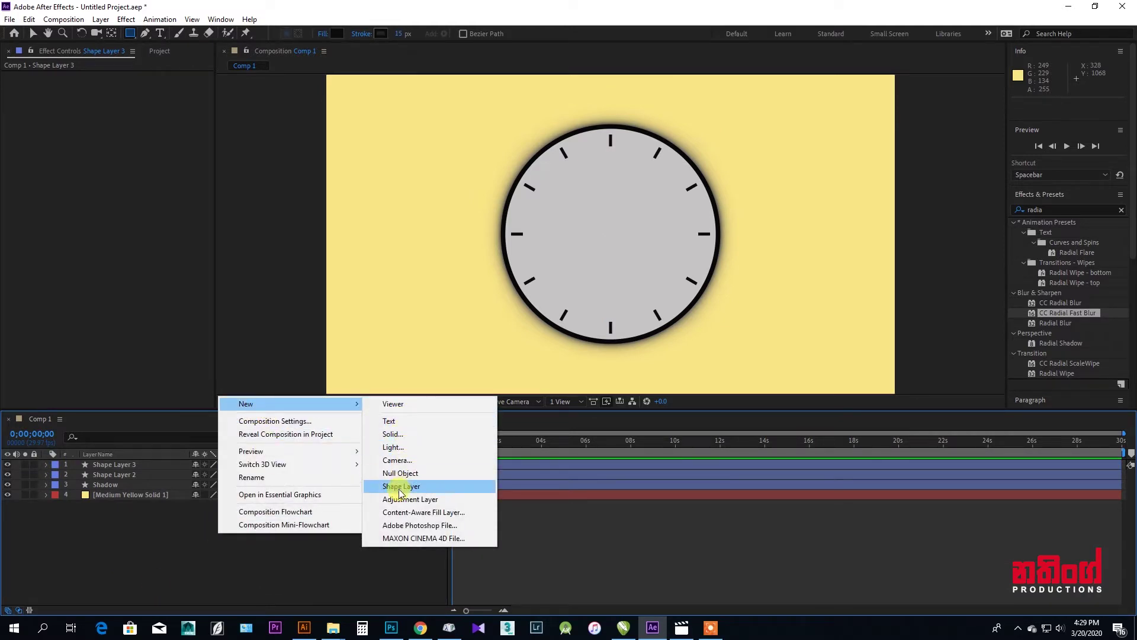
left_click(401, 486)
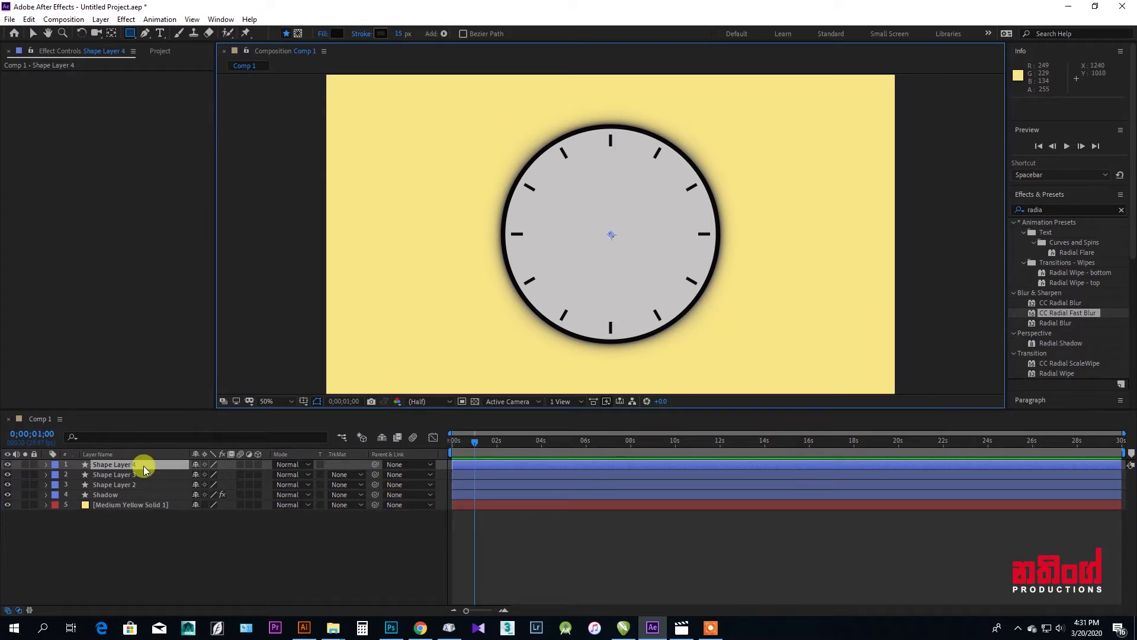
left_click(444, 34)
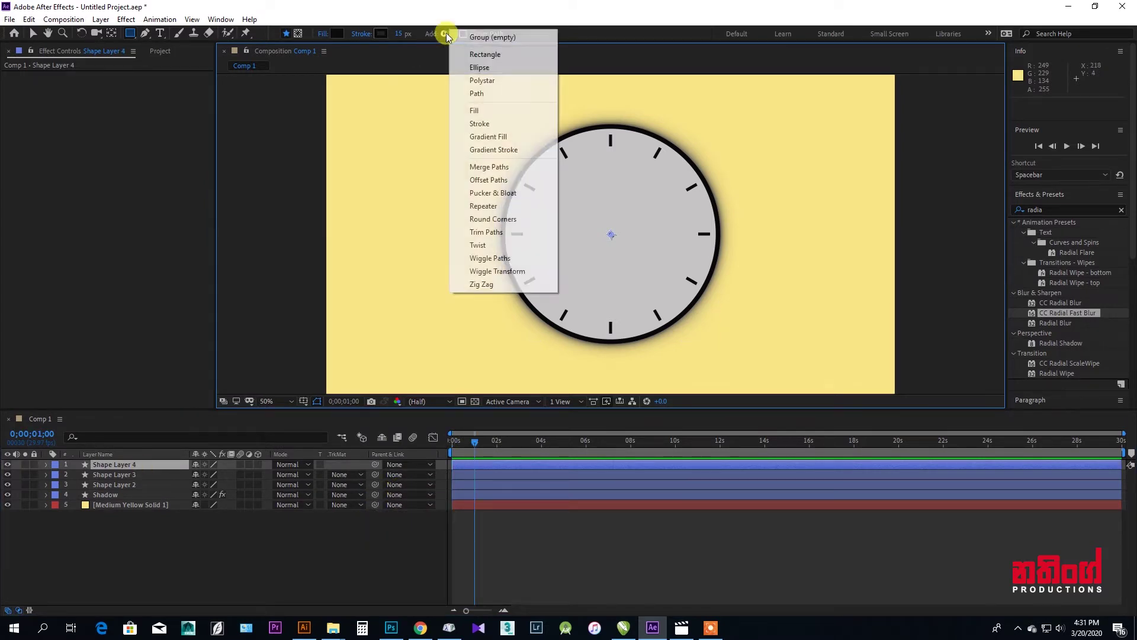
left_click(484, 55)
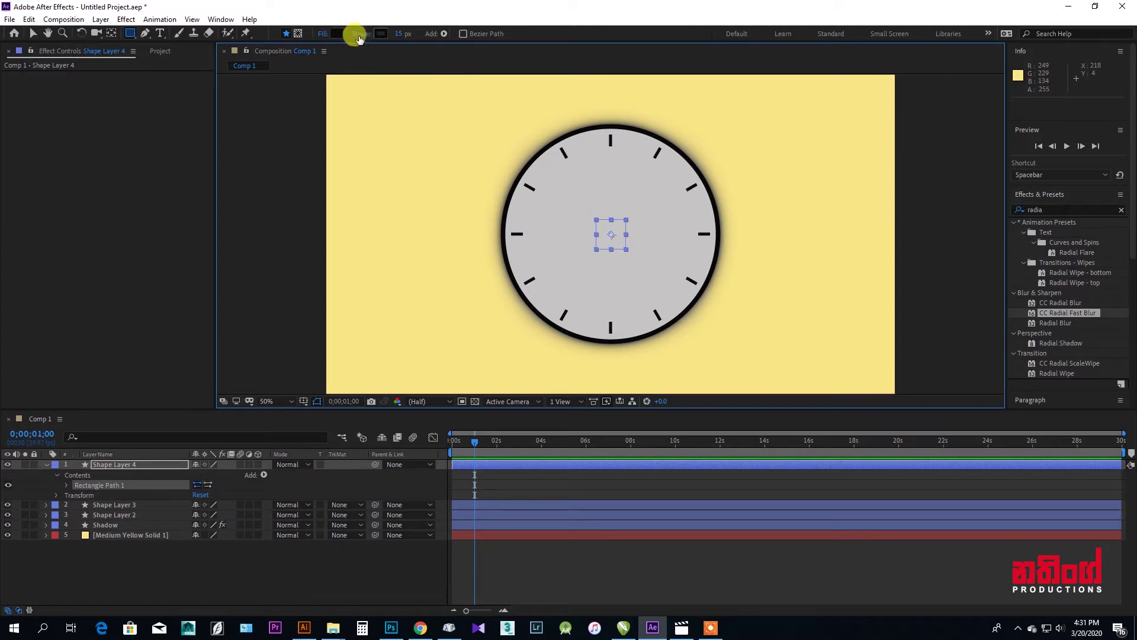
Add a fill to the new rectangle and set its colour to black.
left_click(446, 33)
left_click(453, 106)
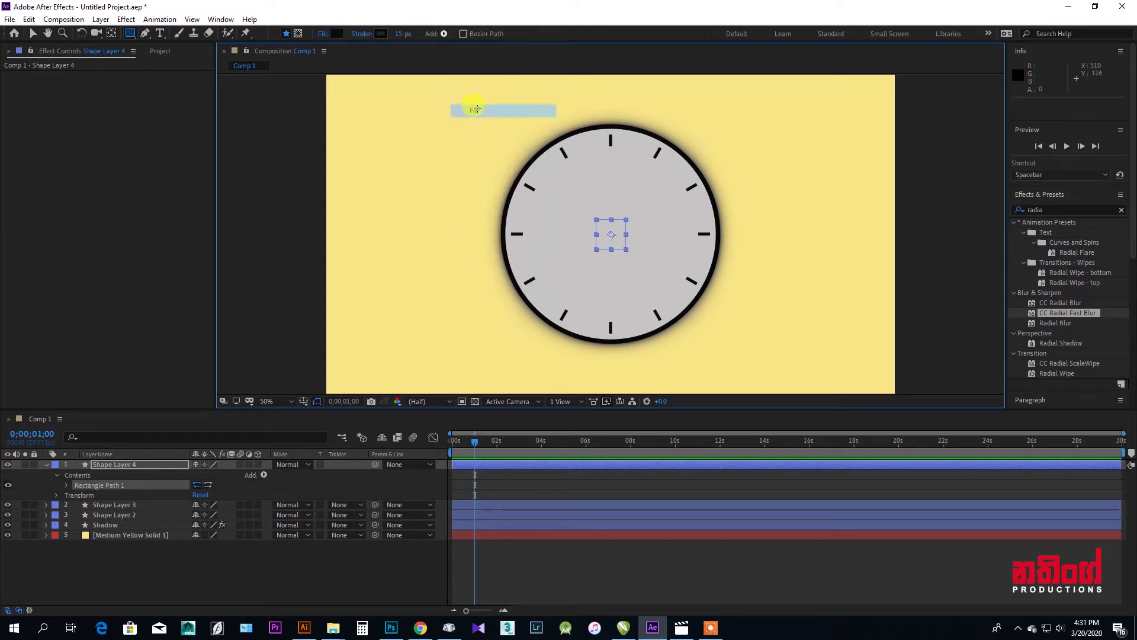
left_click(339, 34)
left_click(426, 382)
left_click(700, 243)
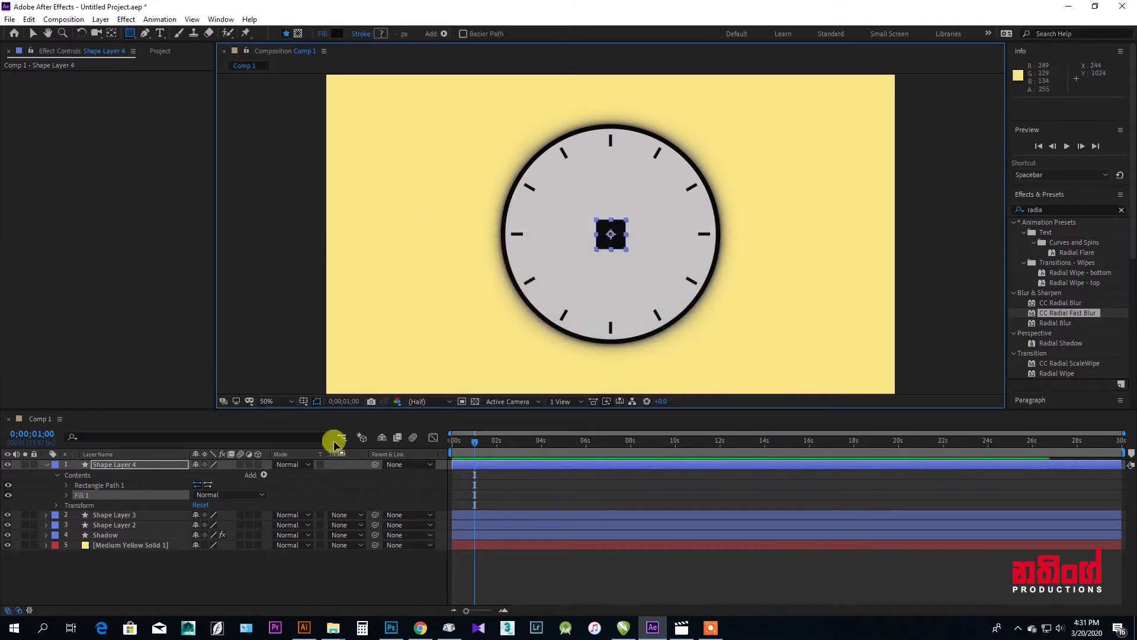
Set the new rectangle path's size to 5 by 20 with unlinked proportions.
left_click(65, 485)
left_click(210, 493)
type("5")
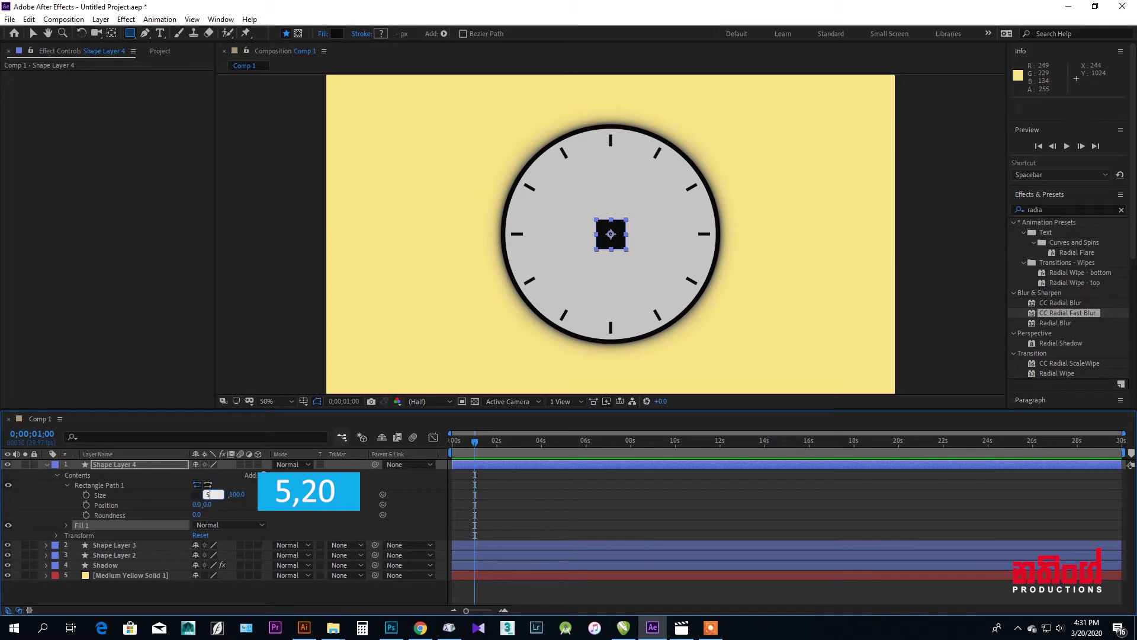
left_click(232, 495)
type("20")
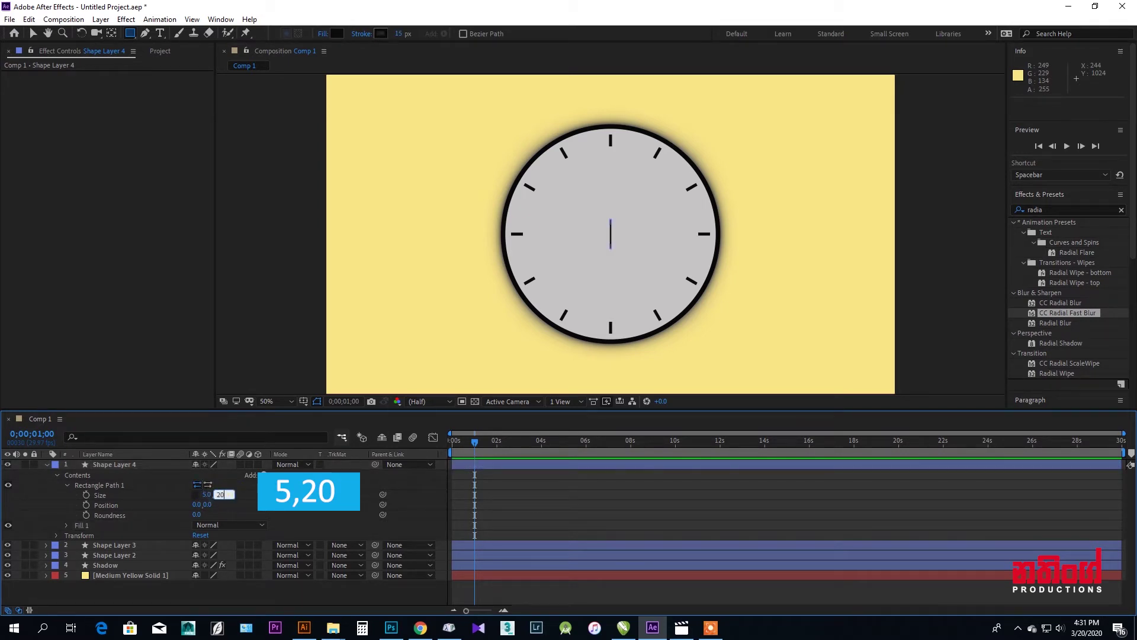
key("Return")
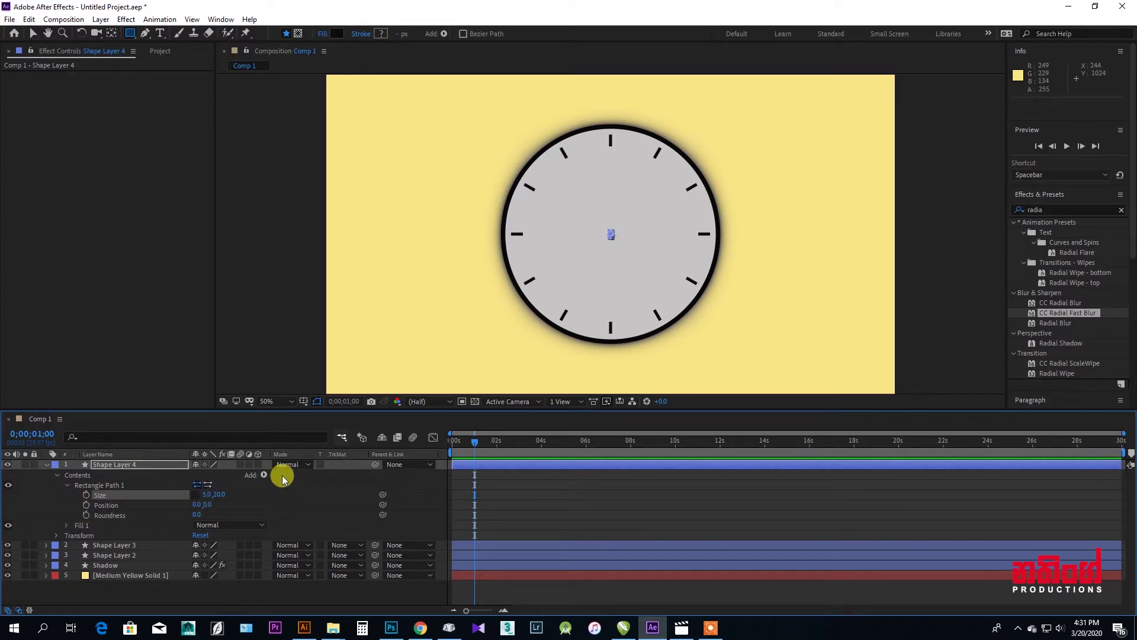
Add a Repeater to the small rectangle's shape layer and set its copies to 60.
left_click(264, 475)
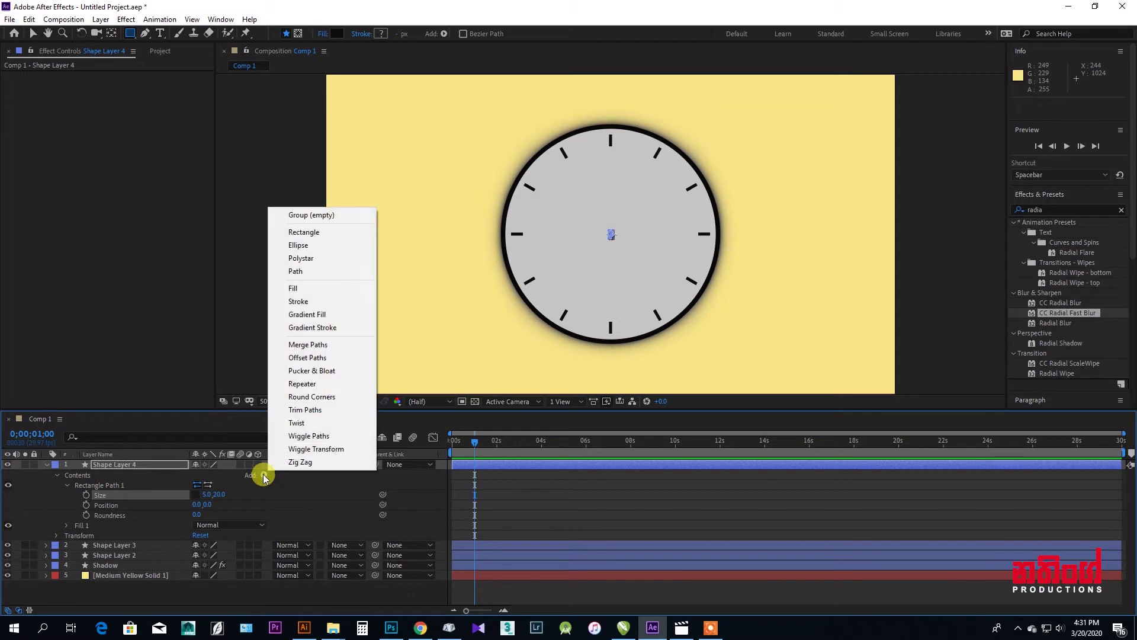
left_click(302, 384)
left_click(68, 535)
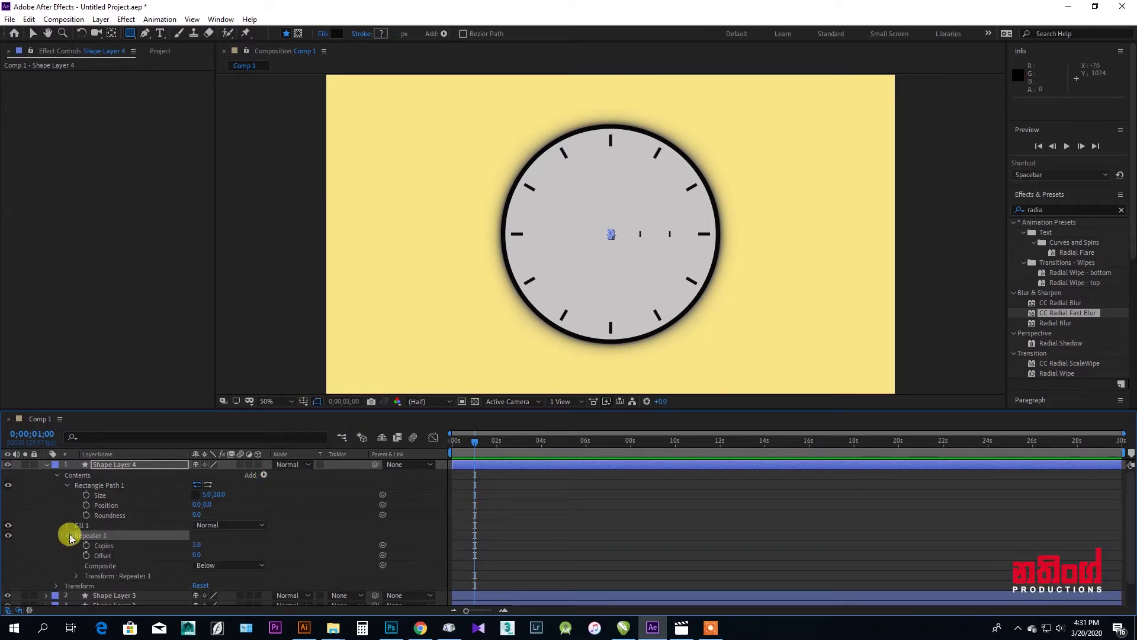
scroll(75, 535, "down", 2)
left_click(196, 519)
type("6")
left_click(194, 519)
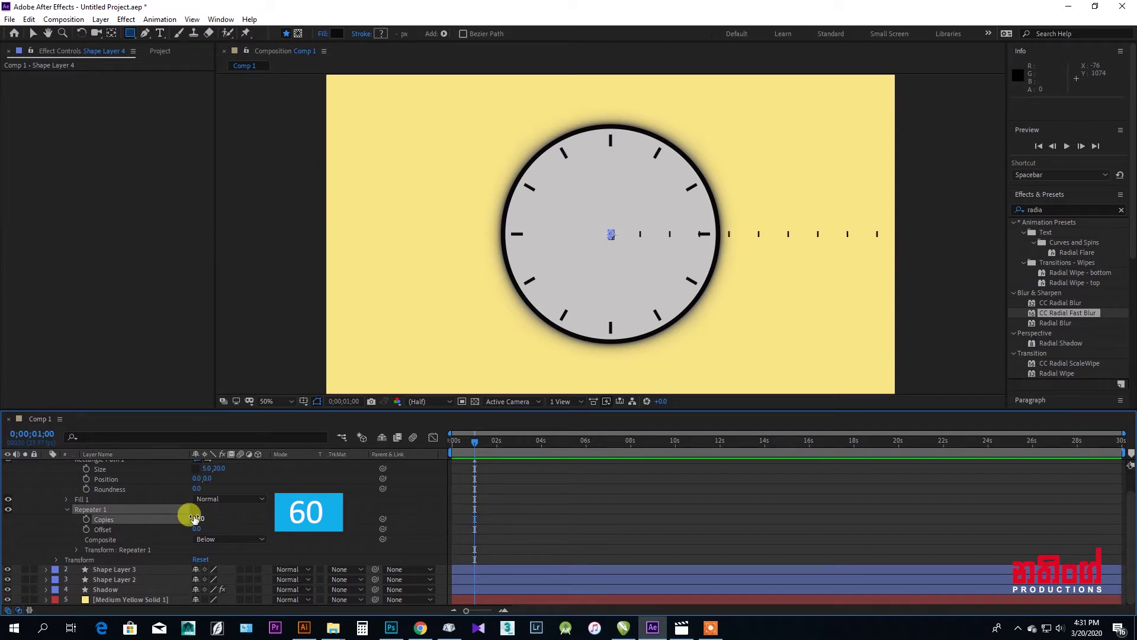
Set the 60-copy Repeater's horizontal transform position to 0 and its rotation to 360/60.
left_click(77, 550)
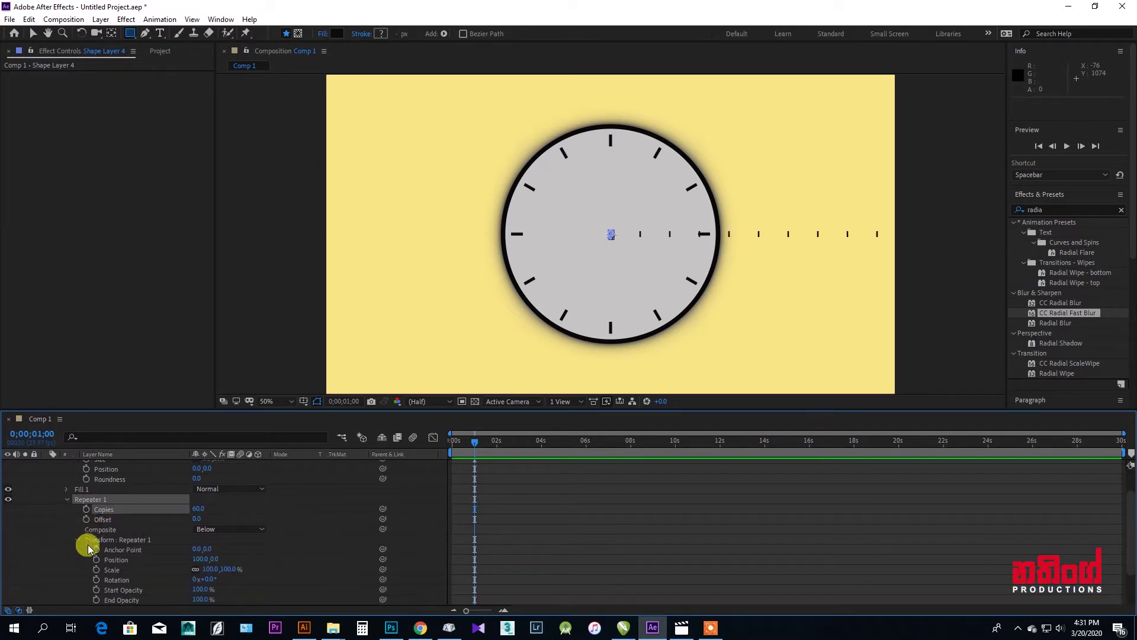
left_click(198, 559)
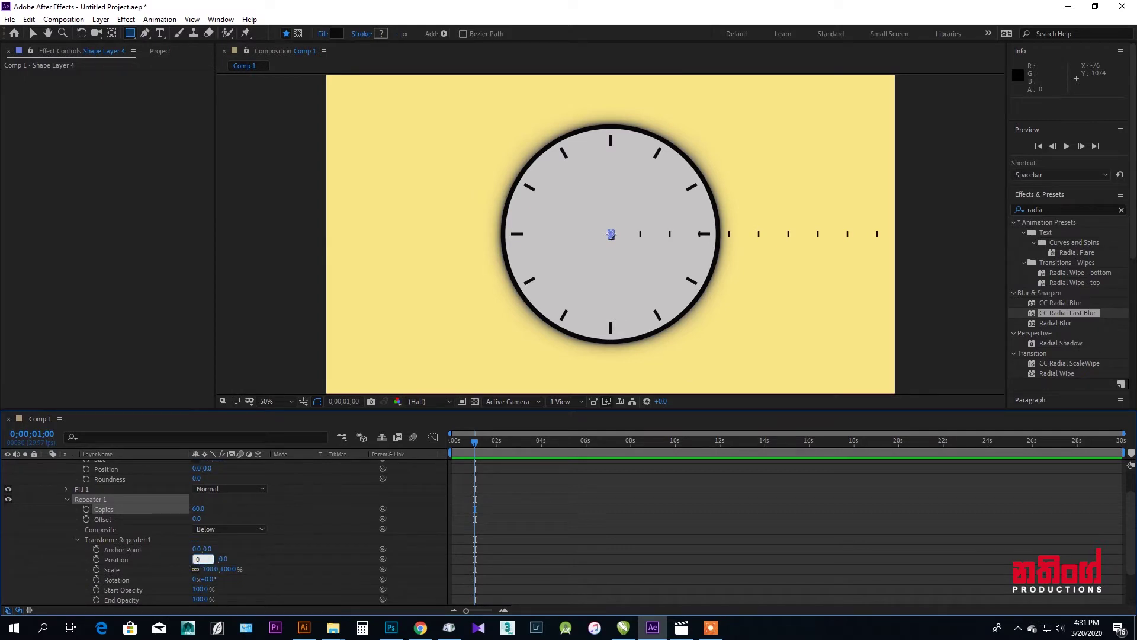
left_click(197, 559)
left_click(211, 579)
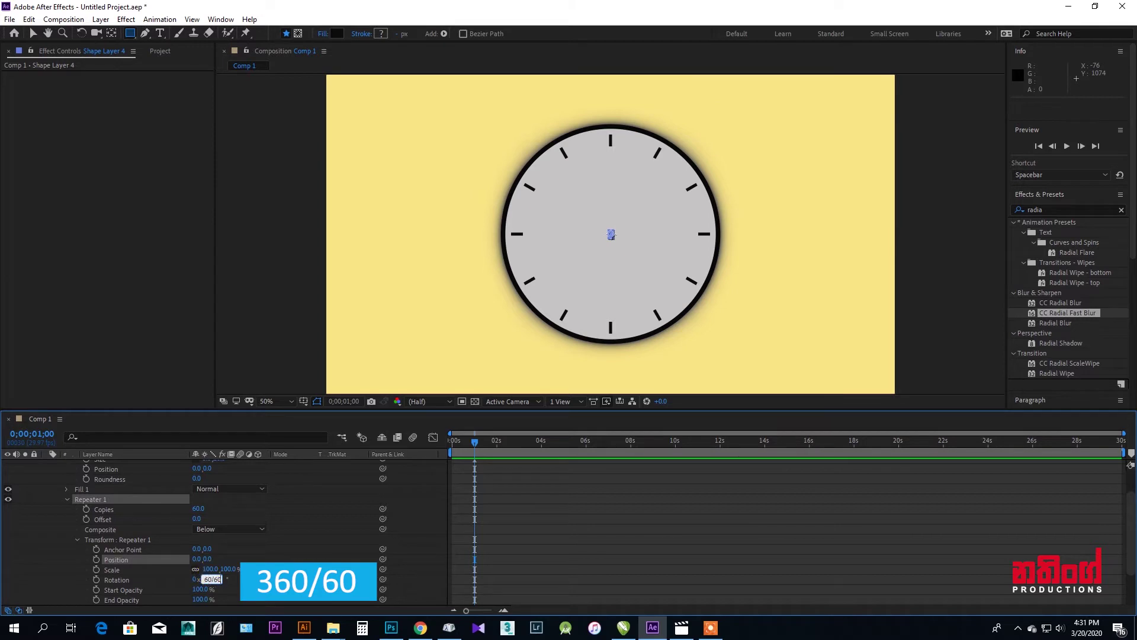
type("0")
key("Return")
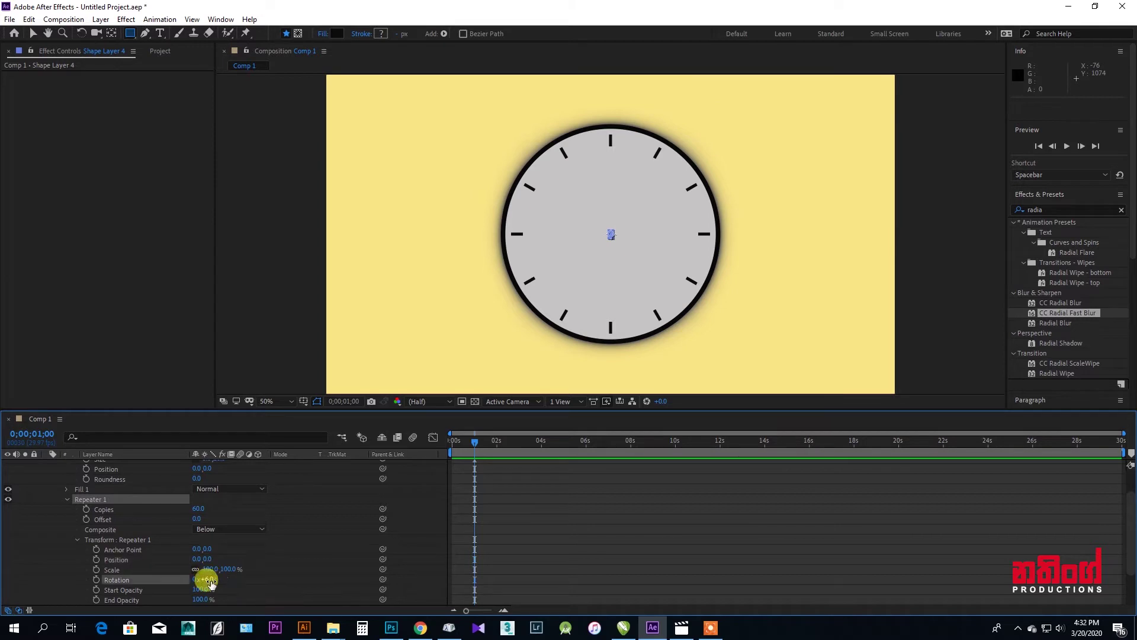
Offset the small rectangle path's vertical position to about 323 to ring the dial with minute ticks, then collapse and deselect the layer.
left_click(67, 501)
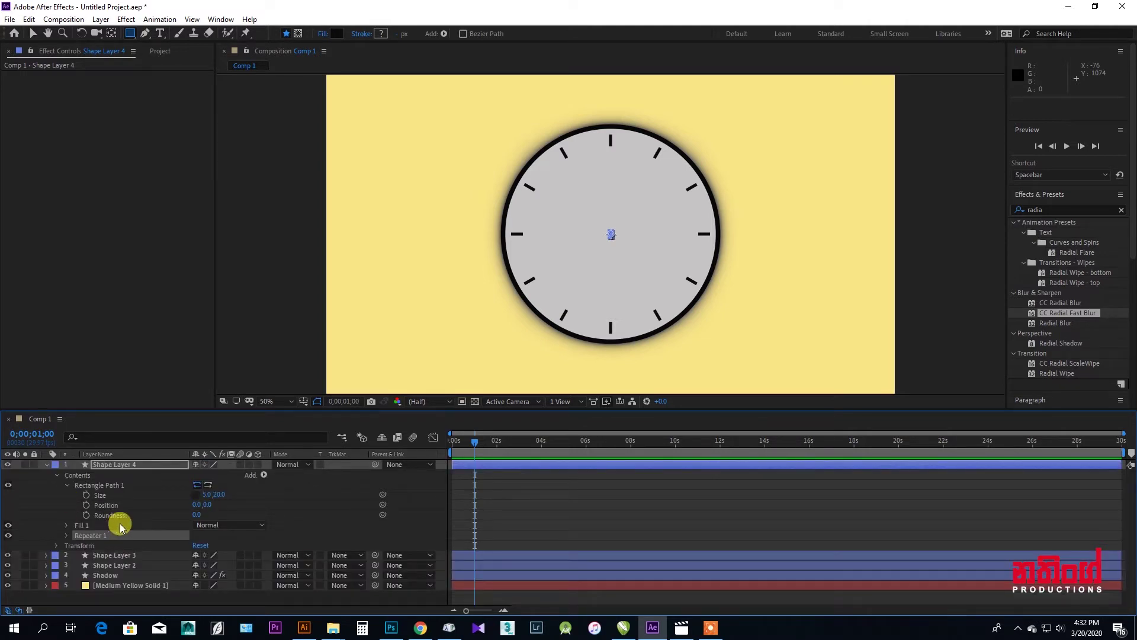
left_click_drag(207, 505, 449, 452)
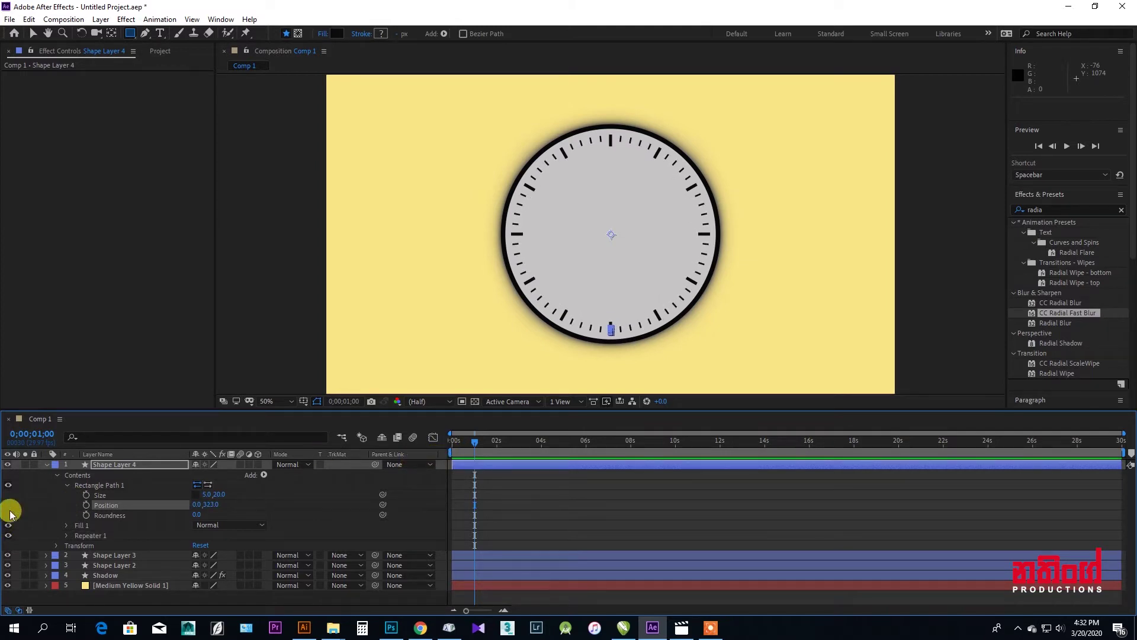
left_click(47, 464)
left_click(32, 34)
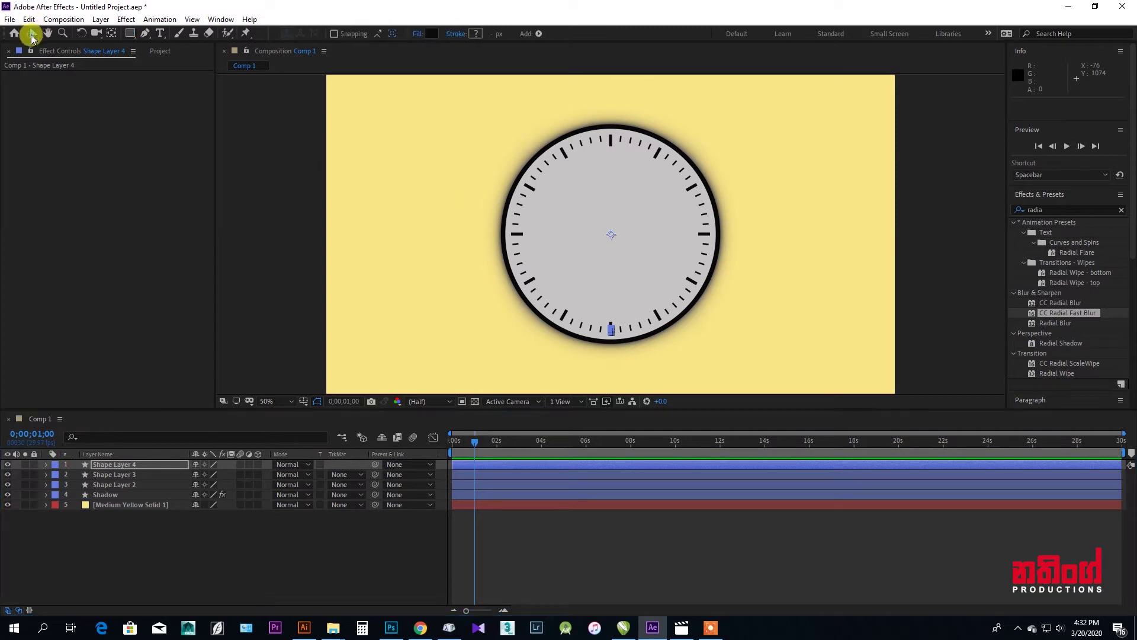
left_click(198, 552)
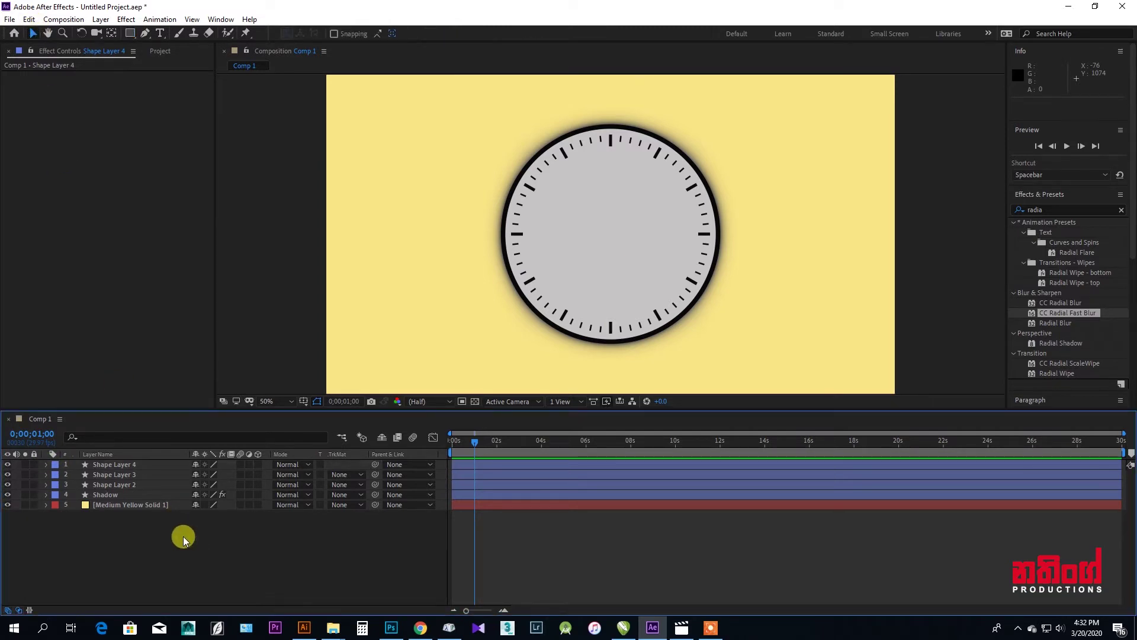
Return to the start of the timeline, create a new shape layer, and rename it Center.
key("Home")
right_click(296, 551)
mouse_move(352, 430)
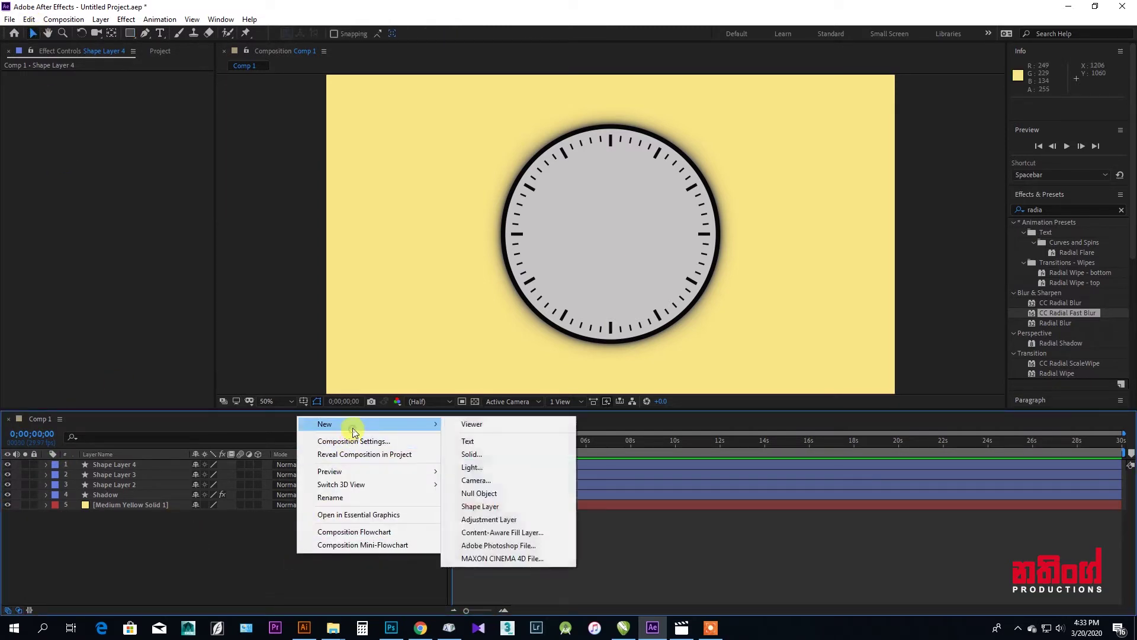
left_click(472, 507)
right_click(132, 464)
left_click(148, 466)
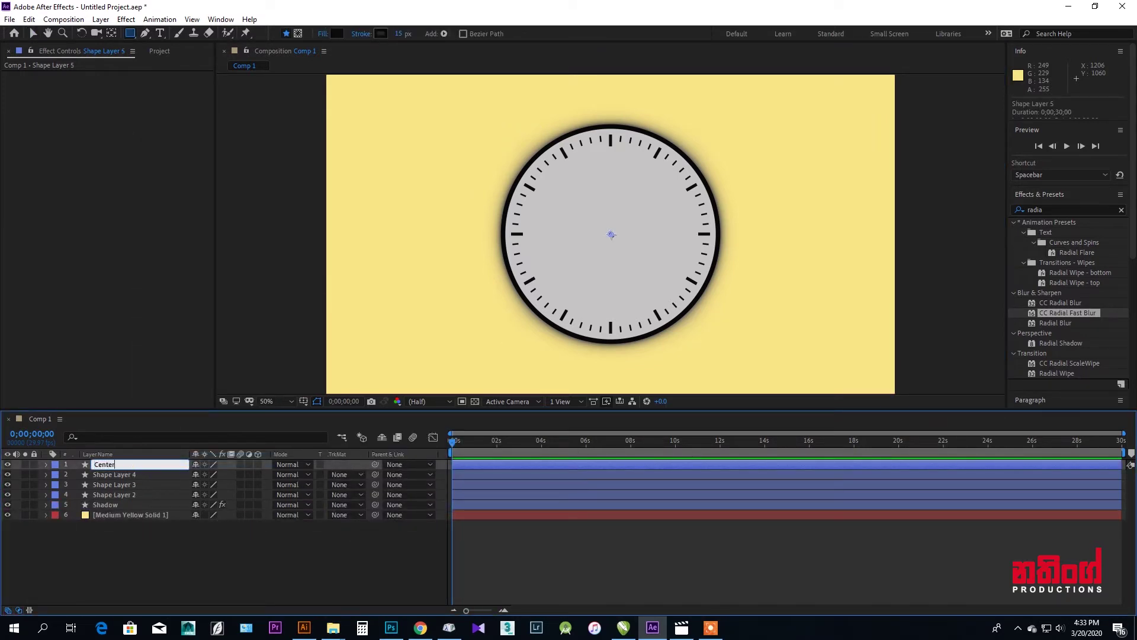
left_click(140, 563)
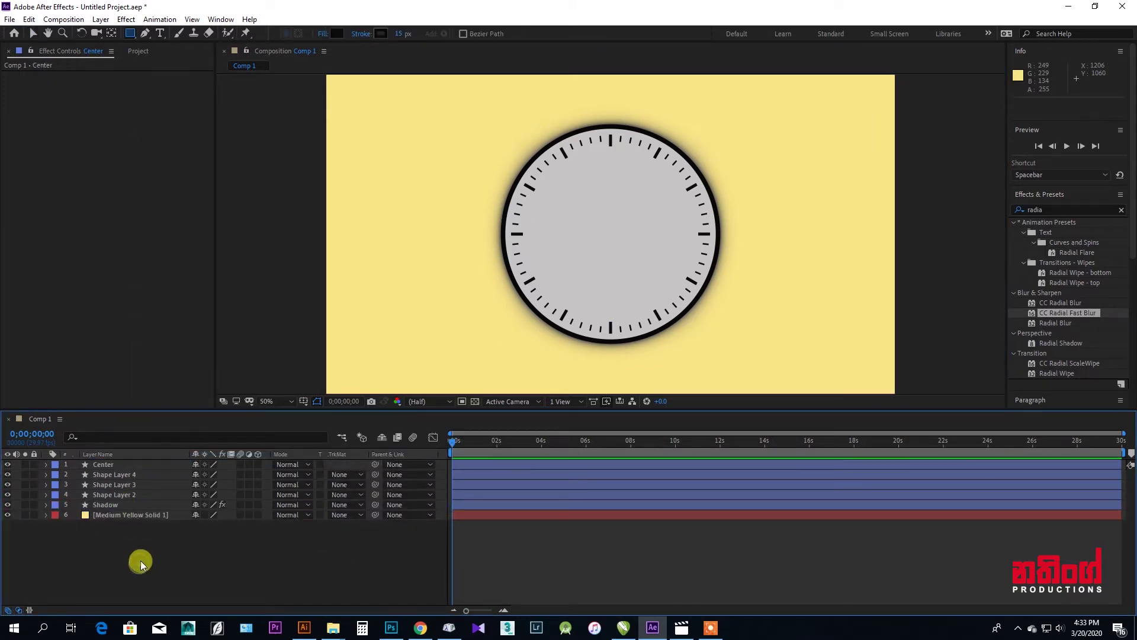
Add an ellipse path and a fill to the Center shape layer.
left_click(118, 466)
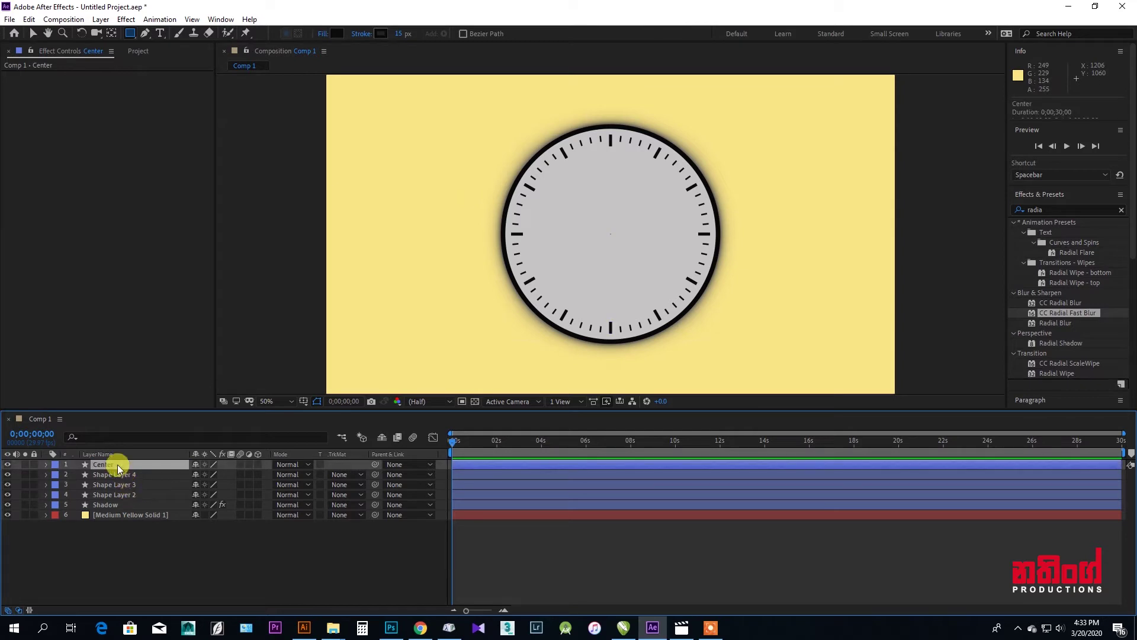
left_click(444, 33)
left_click(479, 66)
left_click(444, 34)
left_click(477, 110)
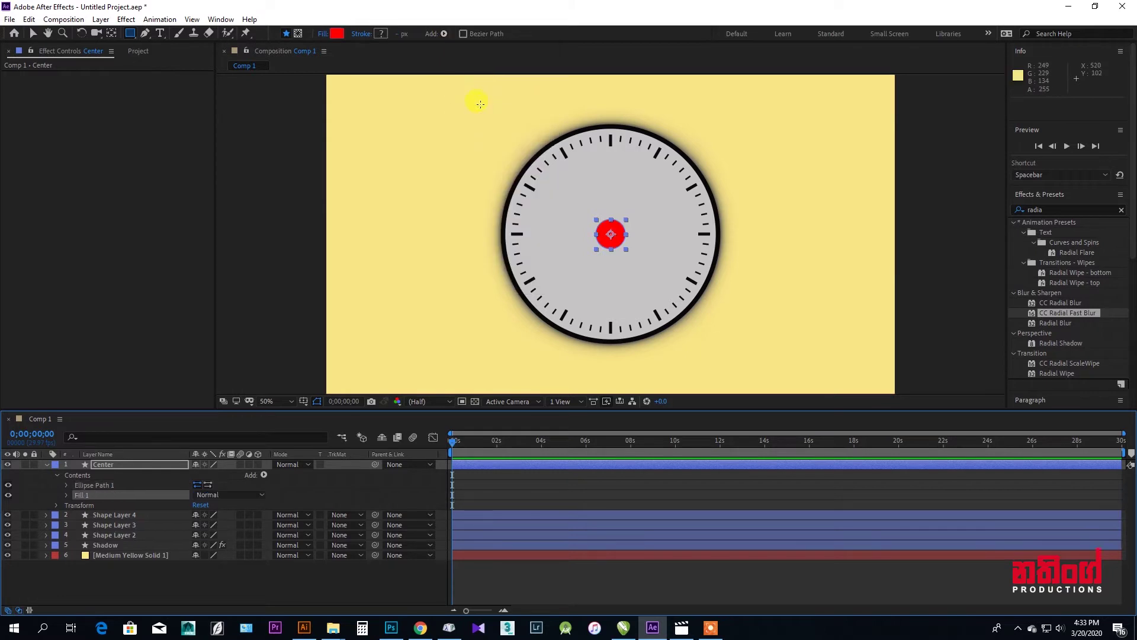
Add a stroke to the Center circle and colour it dark red A90505.
left_click(338, 34)
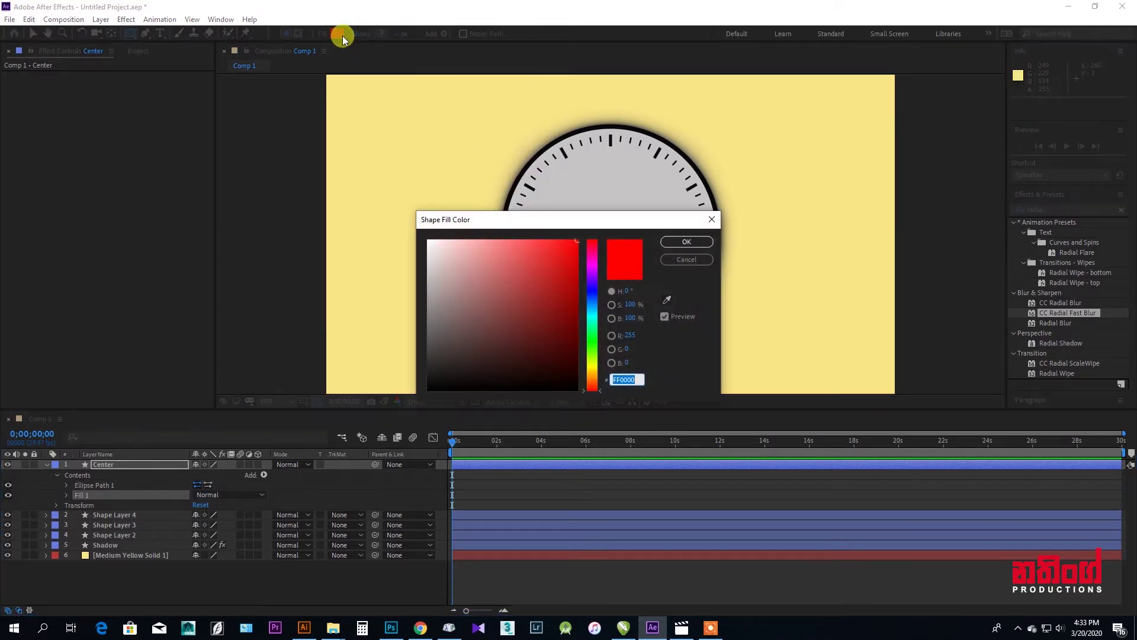
left_click(711, 217)
left_click(445, 34)
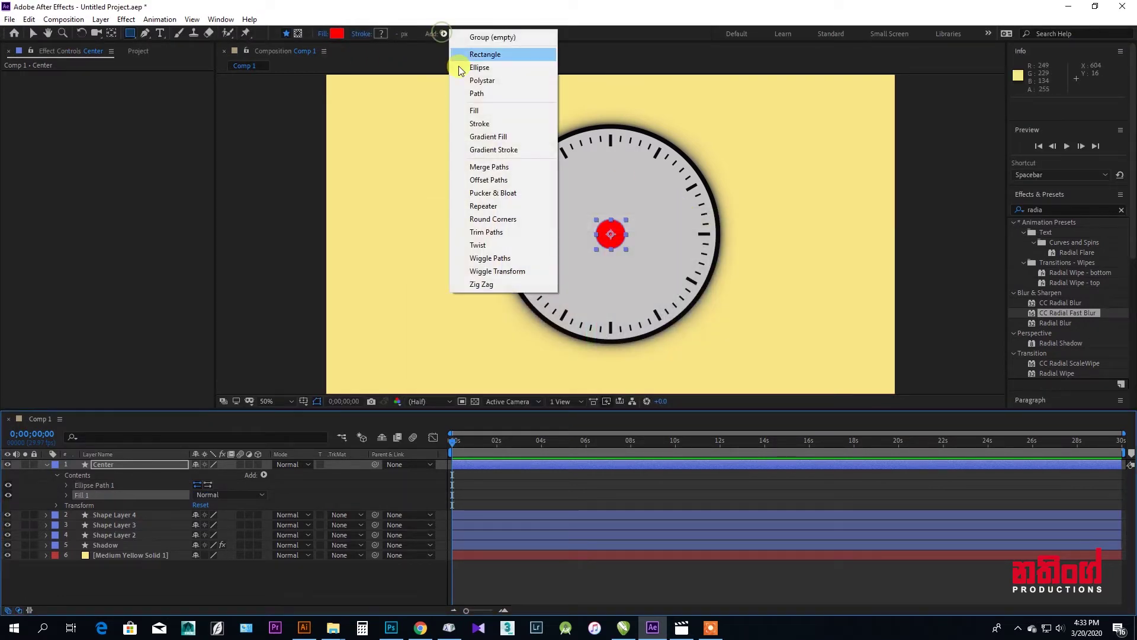
left_click(463, 119)
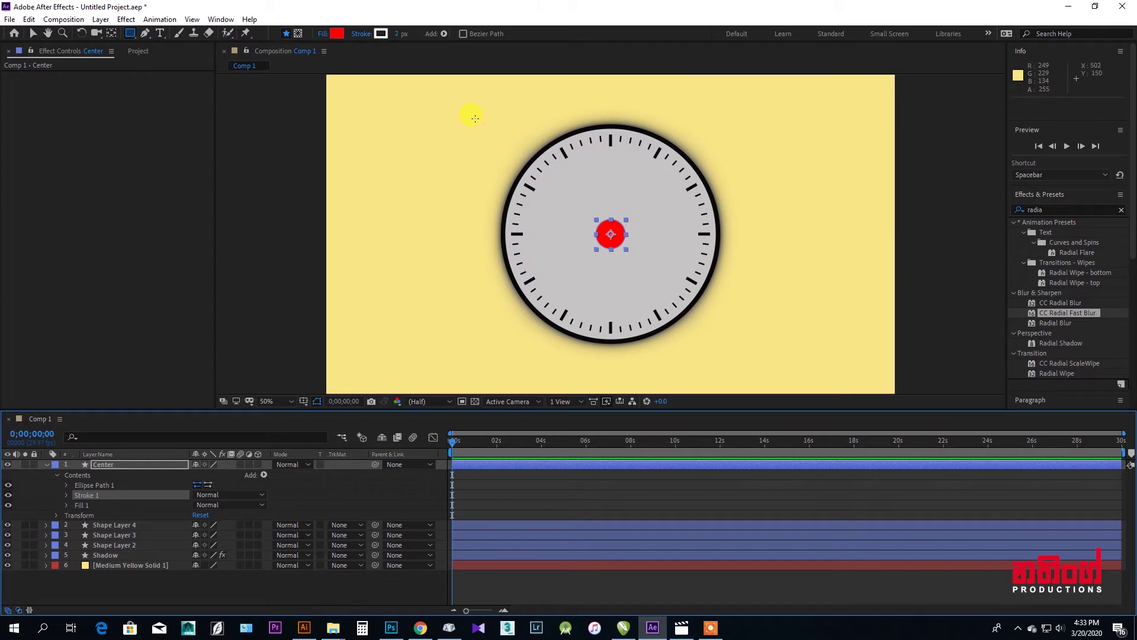
left_click(380, 34)
left_click(573, 296)
left_click(666, 241)
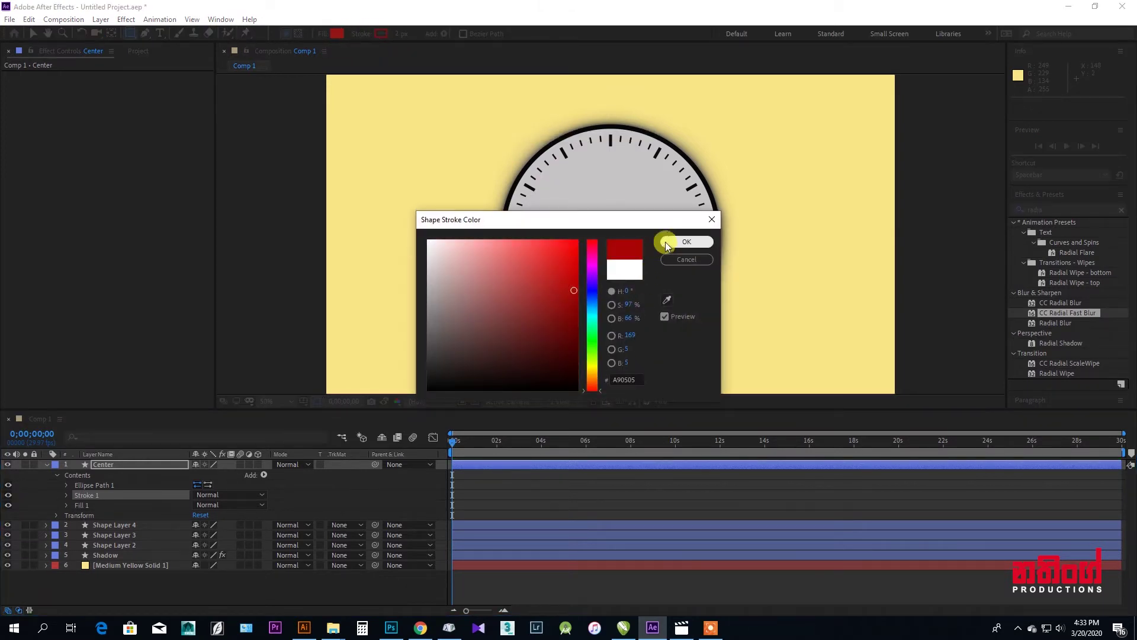
Change the Center circle's fill to near-white and set its stroke width to 15 px.
left_click(336, 34)
left_click(425, 244)
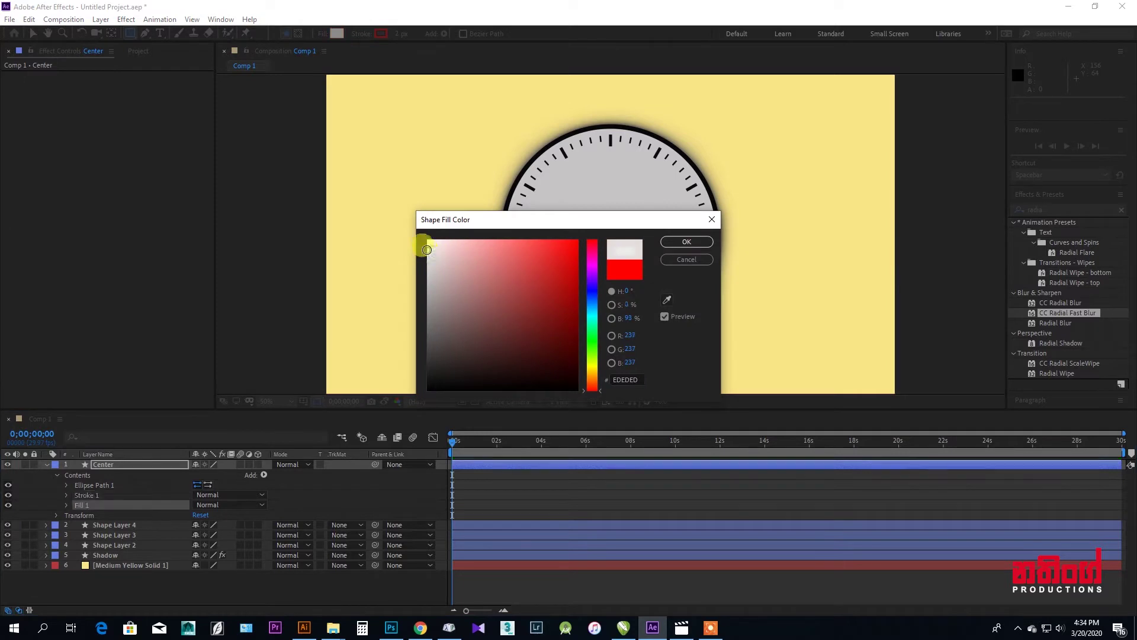
left_click(678, 242)
left_click(400, 34)
type("15")
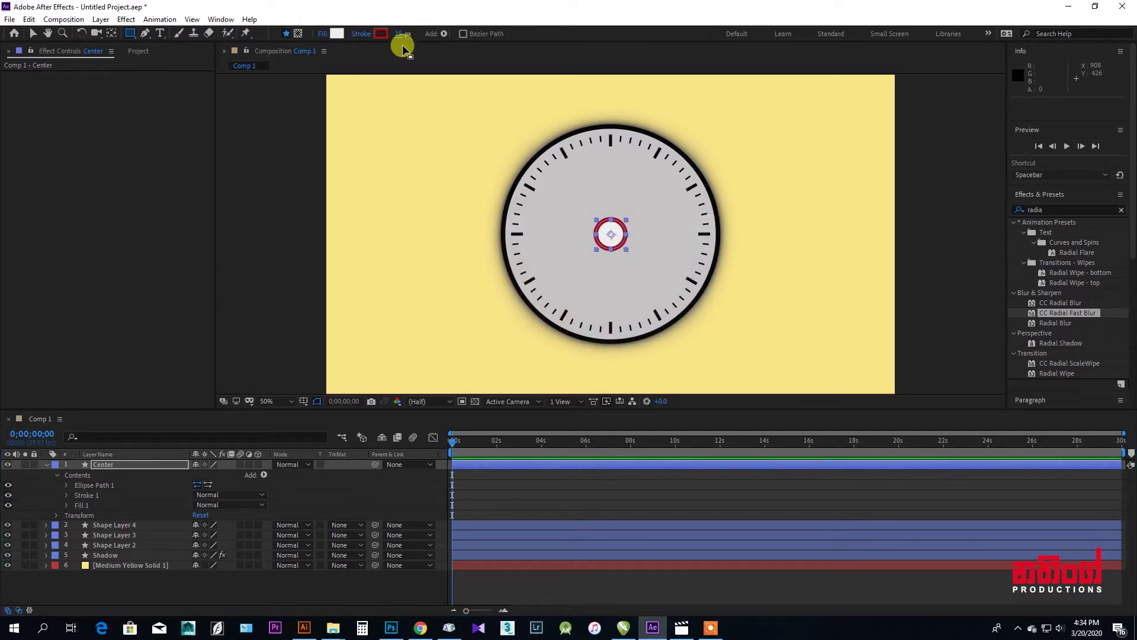
Reduce the Center ellipse path's size to 23 by 23 and deselect the layer.
left_click(67, 485)
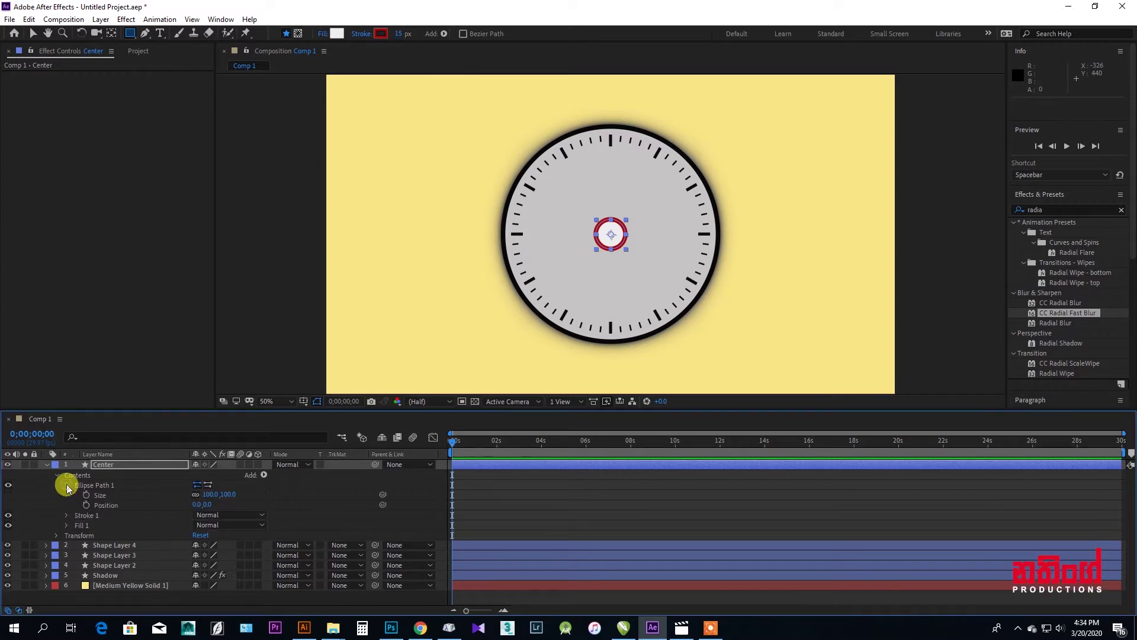
left_click_drag(213, 496, 177, 495)
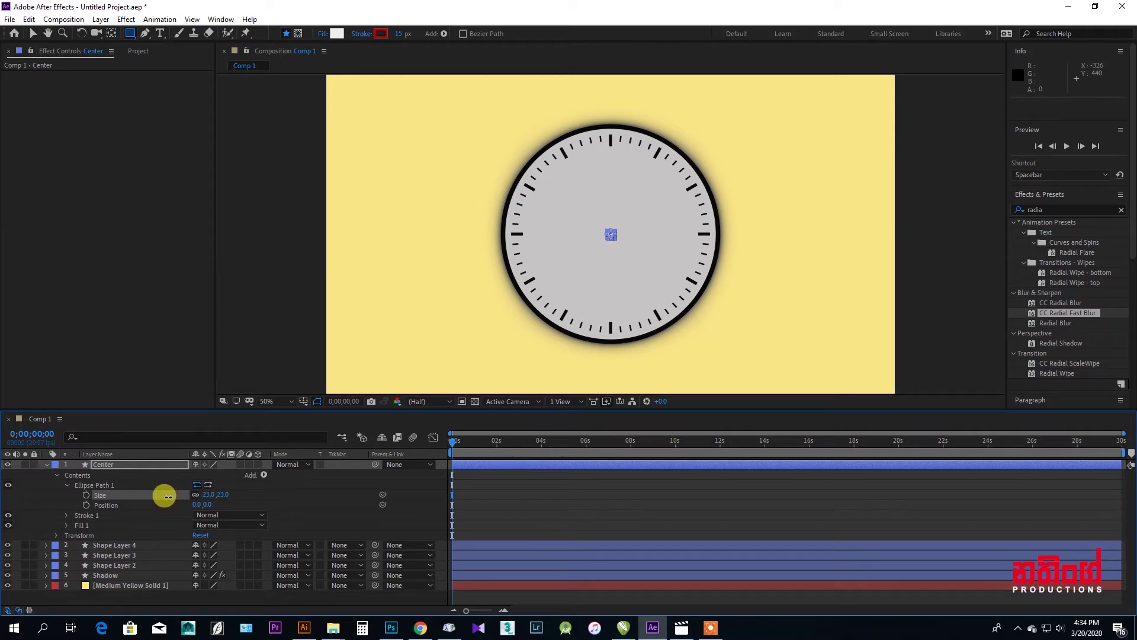
left_click_drag(205, 501, 214, 496)
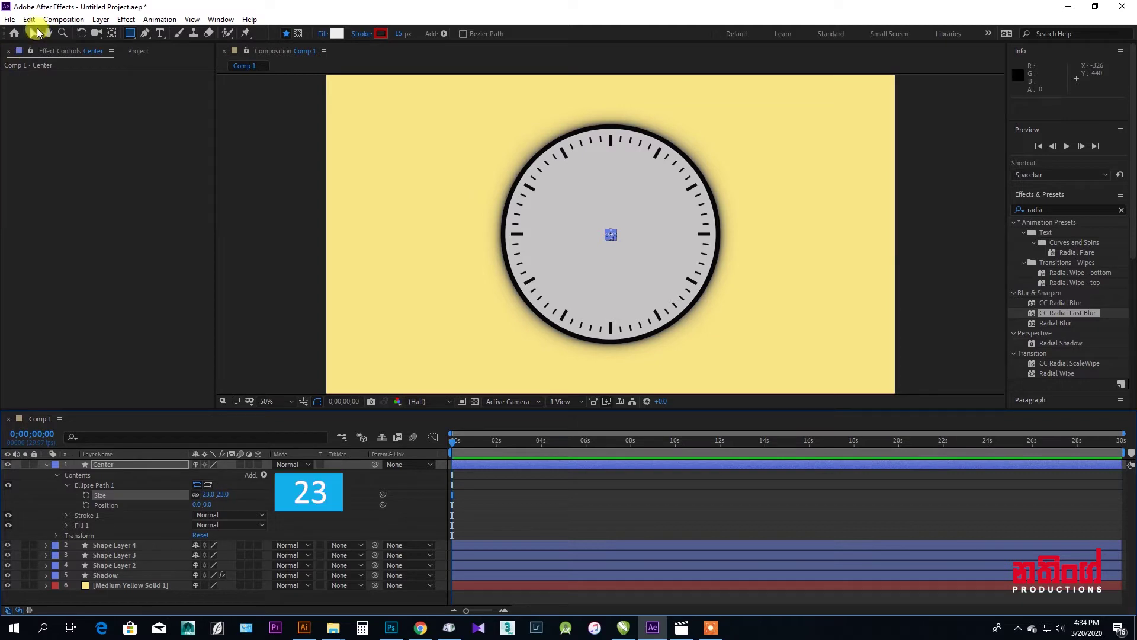
left_click(33, 34)
left_click(264, 270)
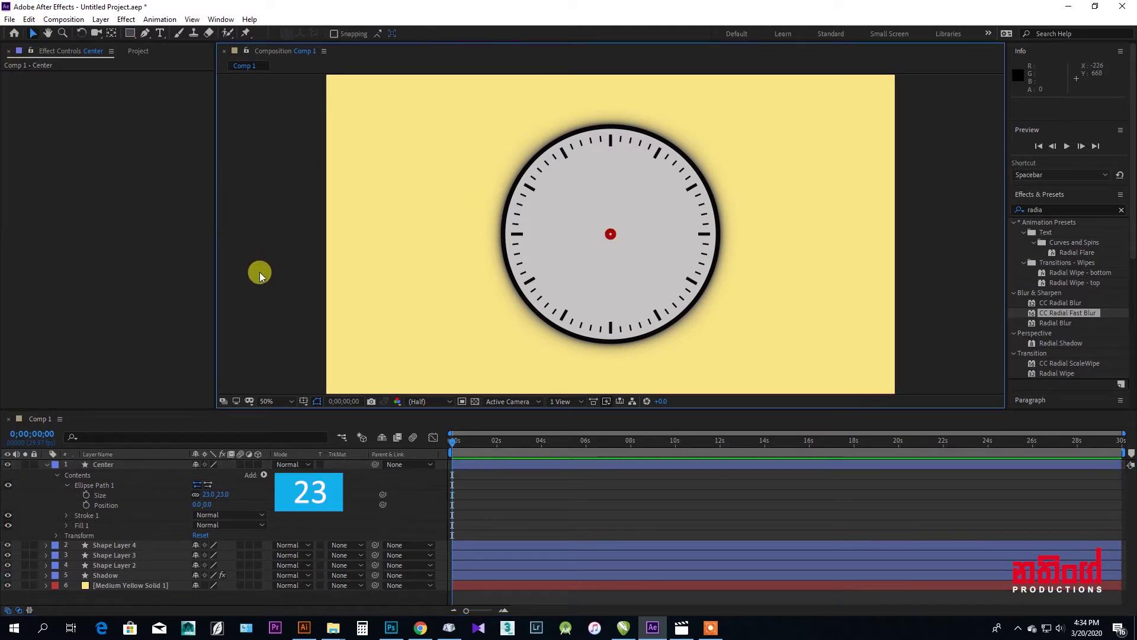
Set the Center circle's stroke width to 11 px, then deselect and collapse the layer.
left_click(113, 464)
left_click(493, 33)
type("11")
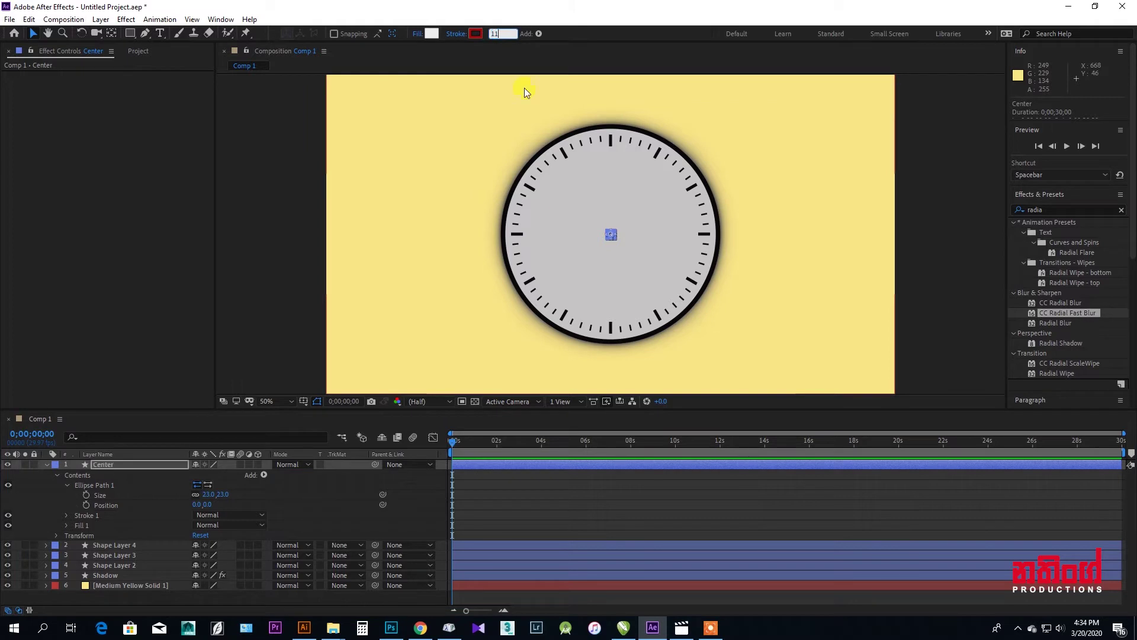
left_click(245, 239)
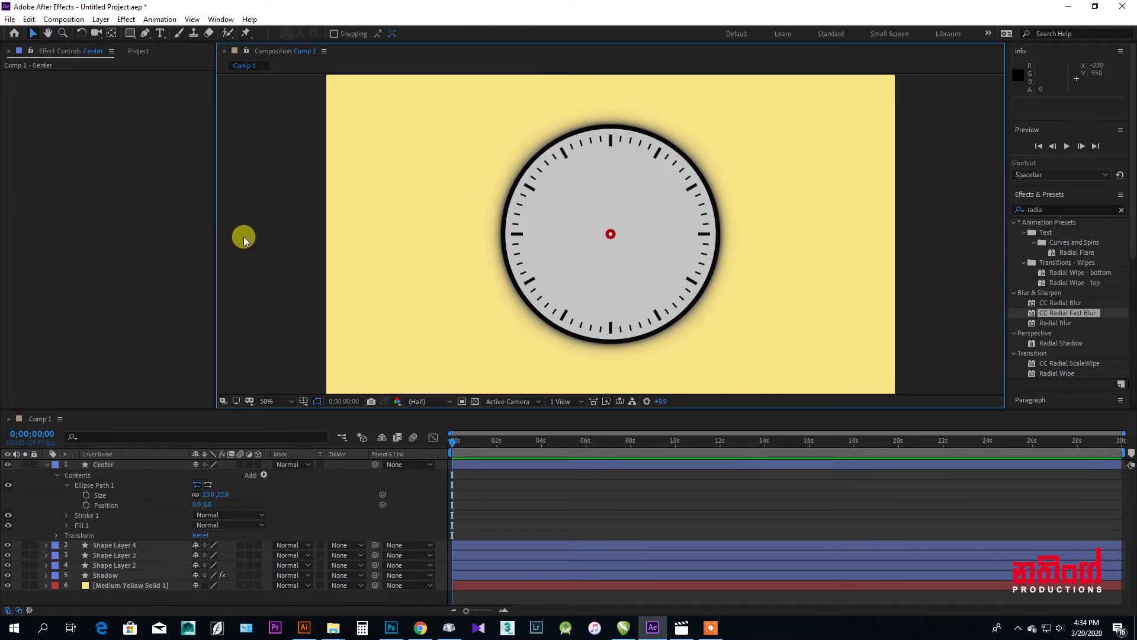
left_click(45, 464)
Create another shape layer above Center and rename it Hour.
right_click(294, 569)
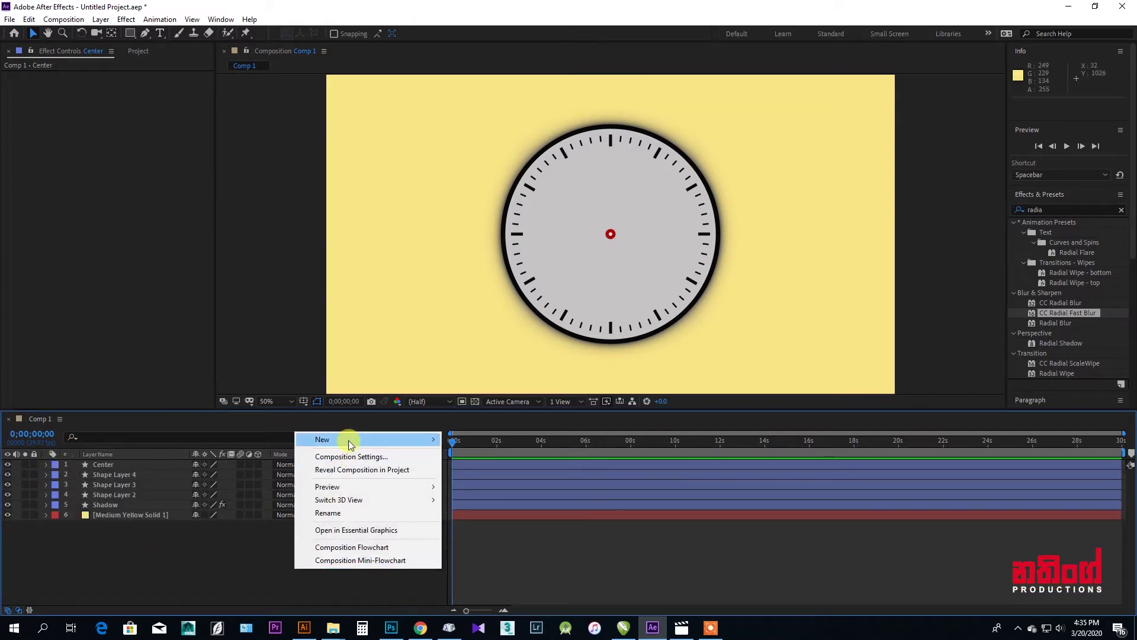
mouse_move(338, 439)
left_click(476, 522)
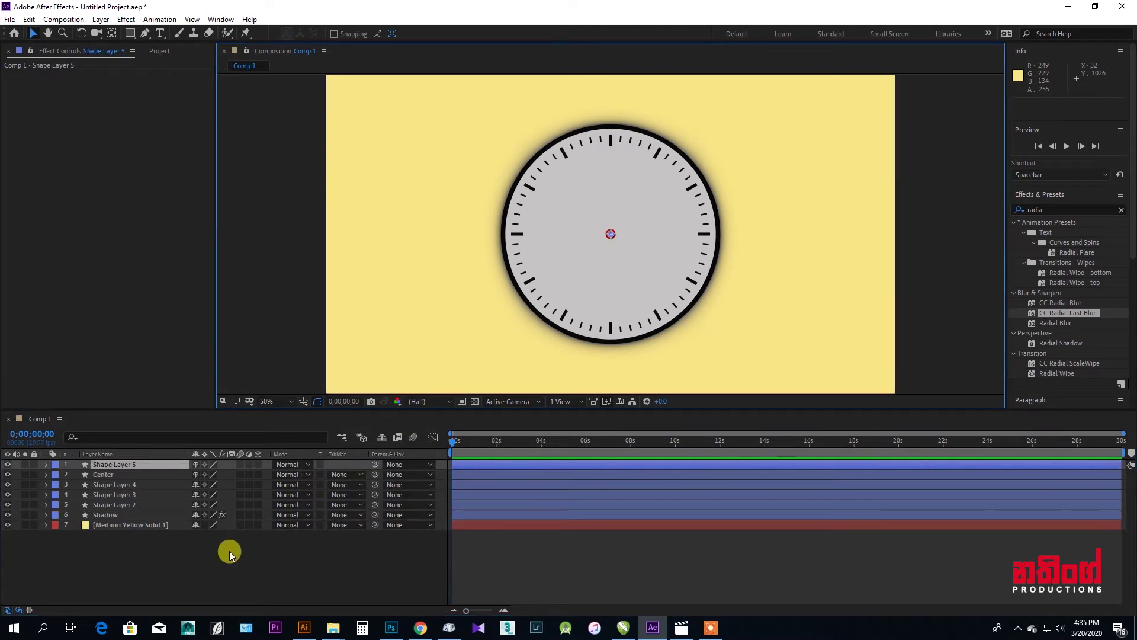
right_click(132, 464)
left_click(166, 456)
type("Hour")
left_click(127, 554)
Add a rectangle path and a fill to the Hour shape layer.
left_click(97, 464)
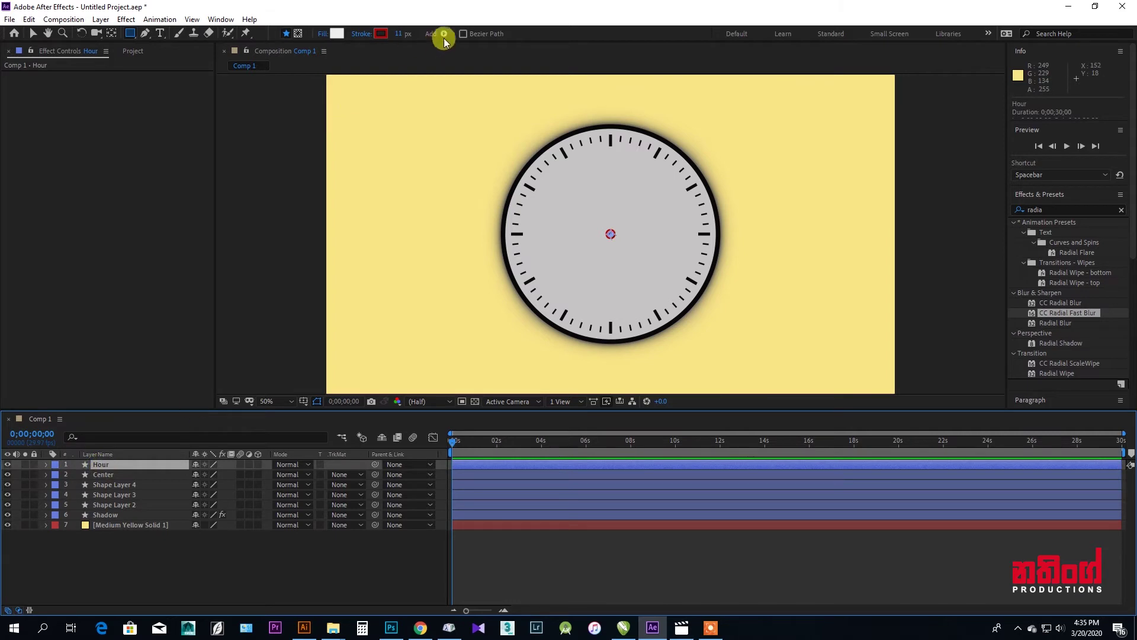
left_click(444, 36)
left_click(474, 53)
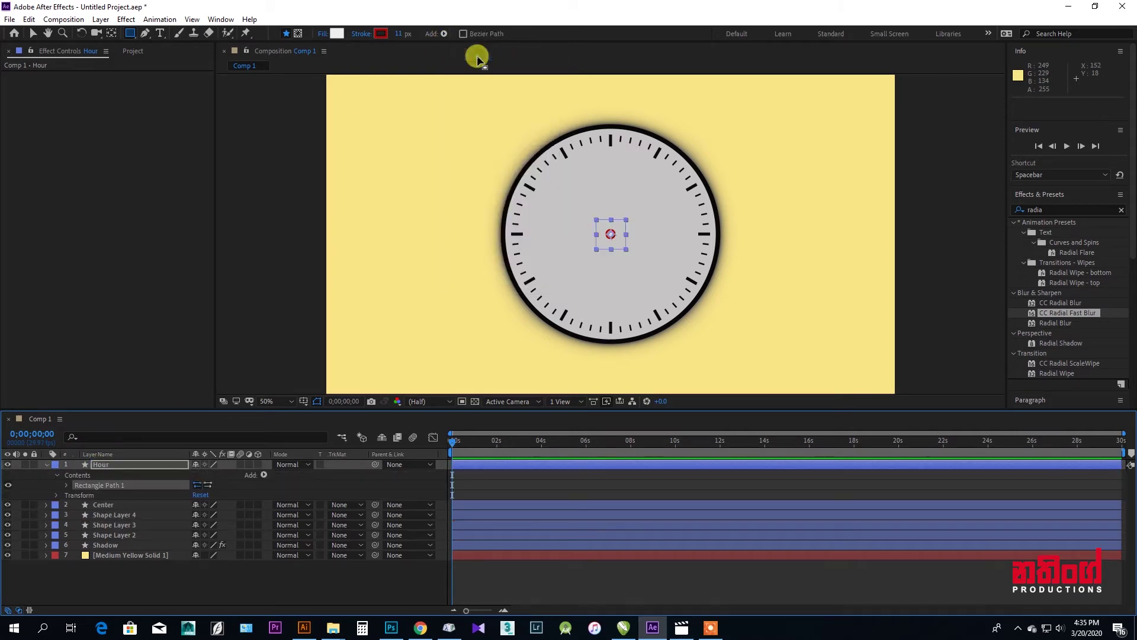
left_click(444, 33)
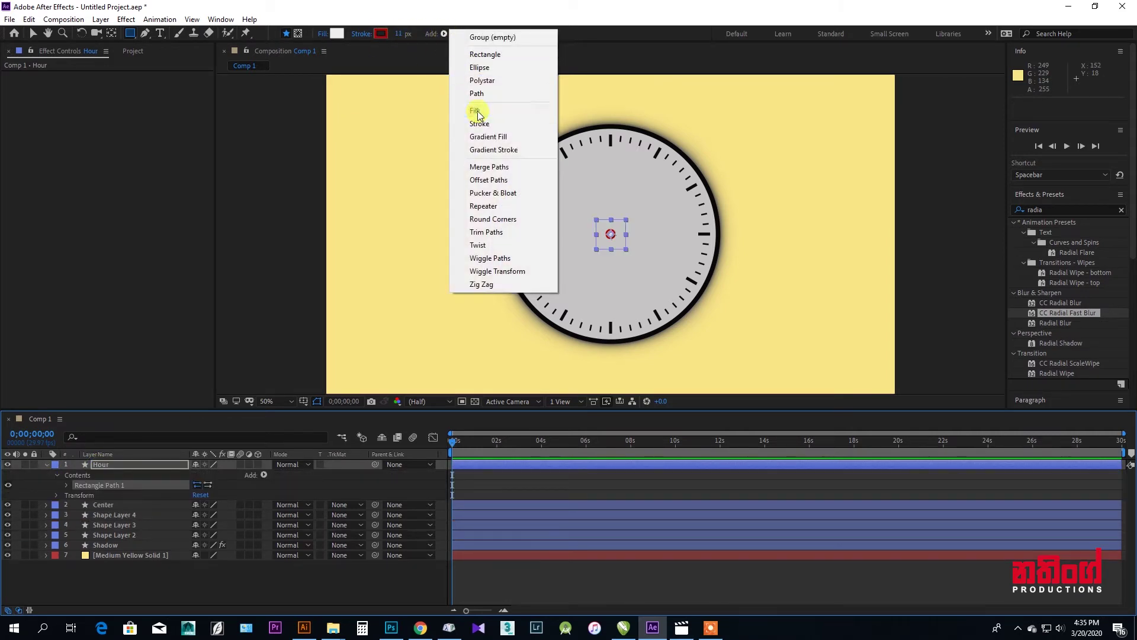
left_click(477, 111)
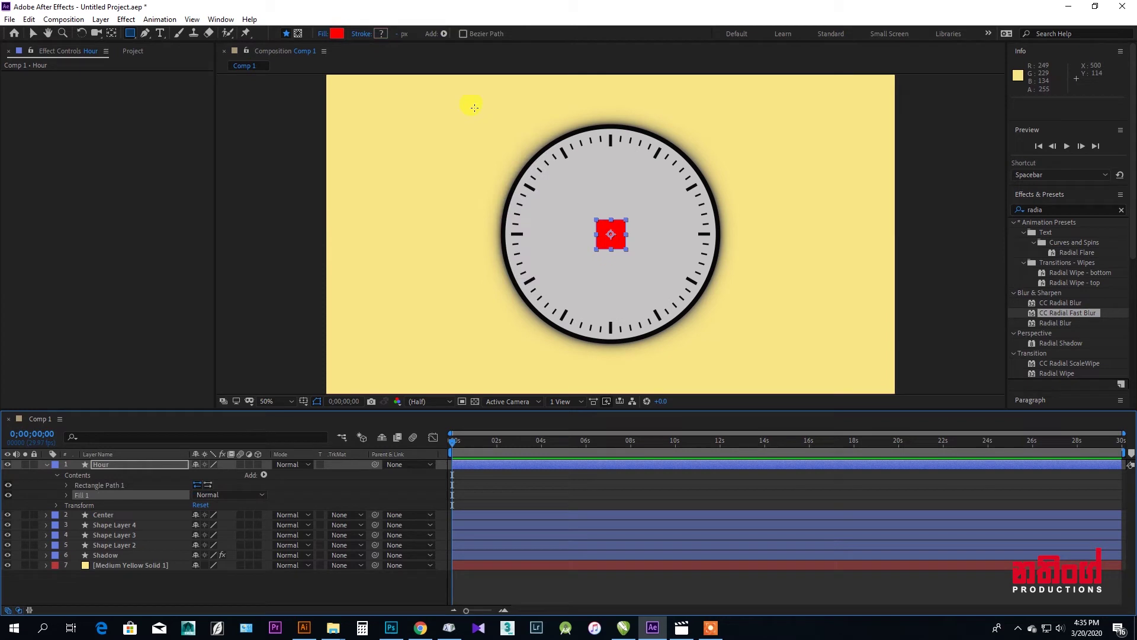
Set the Hour rectangle path's size to 15 by 200 with unlinked proportions.
left_click(67, 485)
left_click(208, 495)
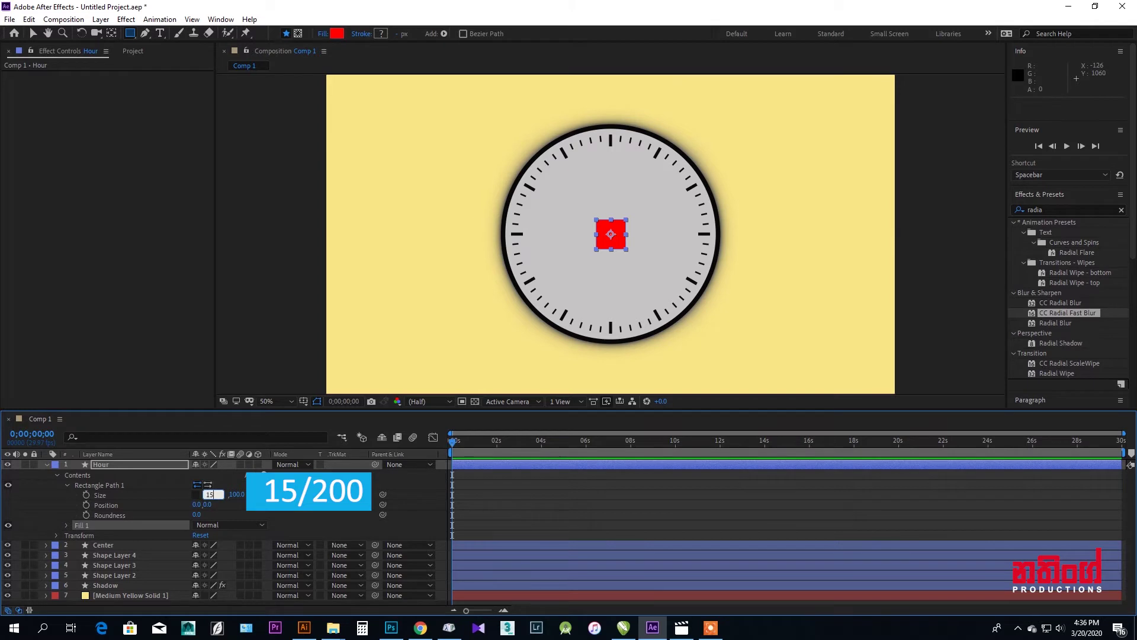
type("15")
key("Return")
left_click(231, 494)
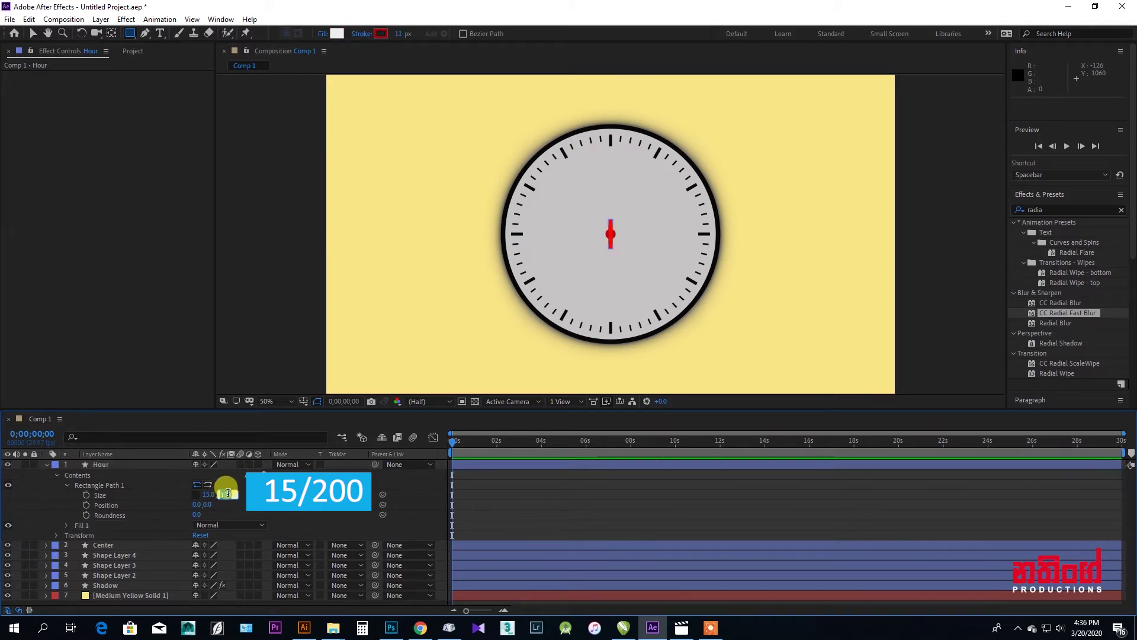
type("200")
key("Return")
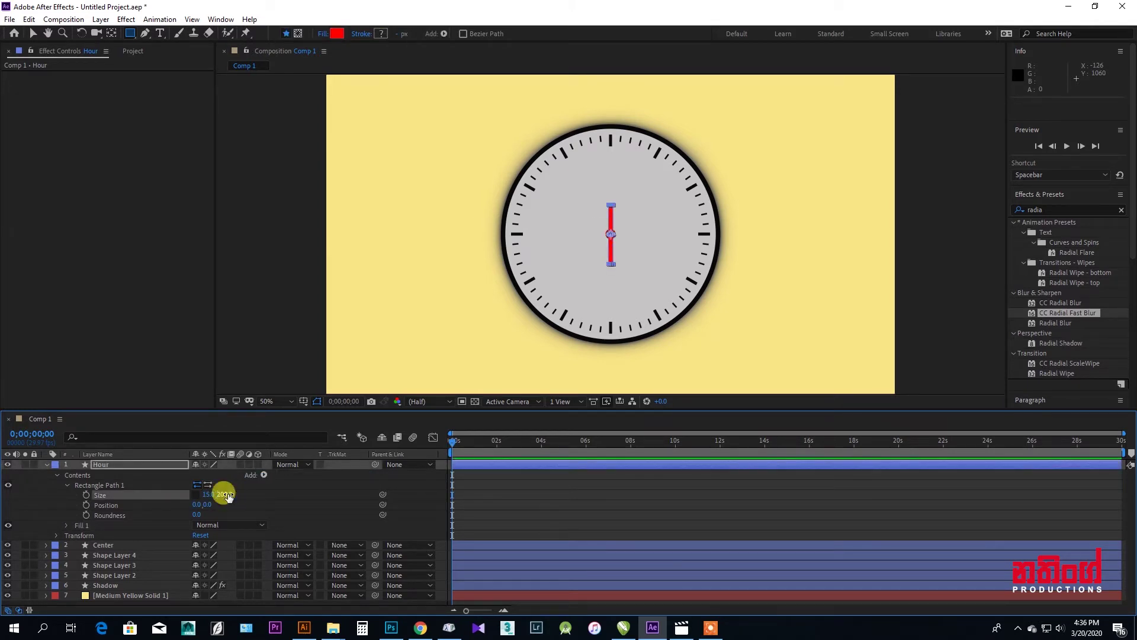
Colour the hour hand near-black 0E0E0E and move its rectangle path to a vertical position of about -69, then collapse the layer.
left_click(336, 33)
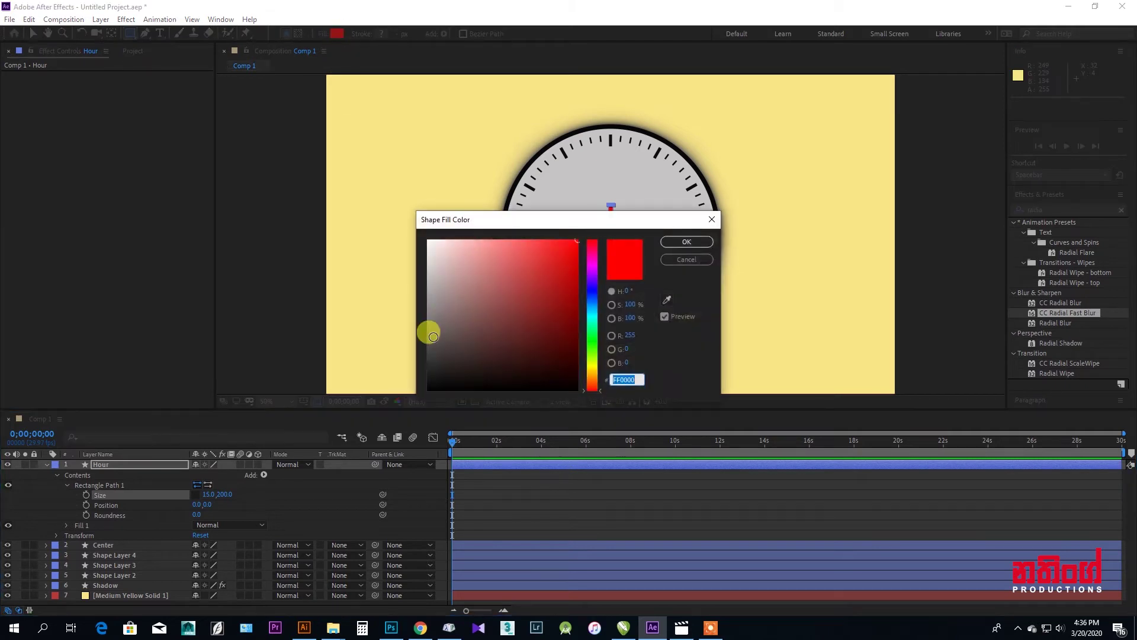
left_click(428, 382)
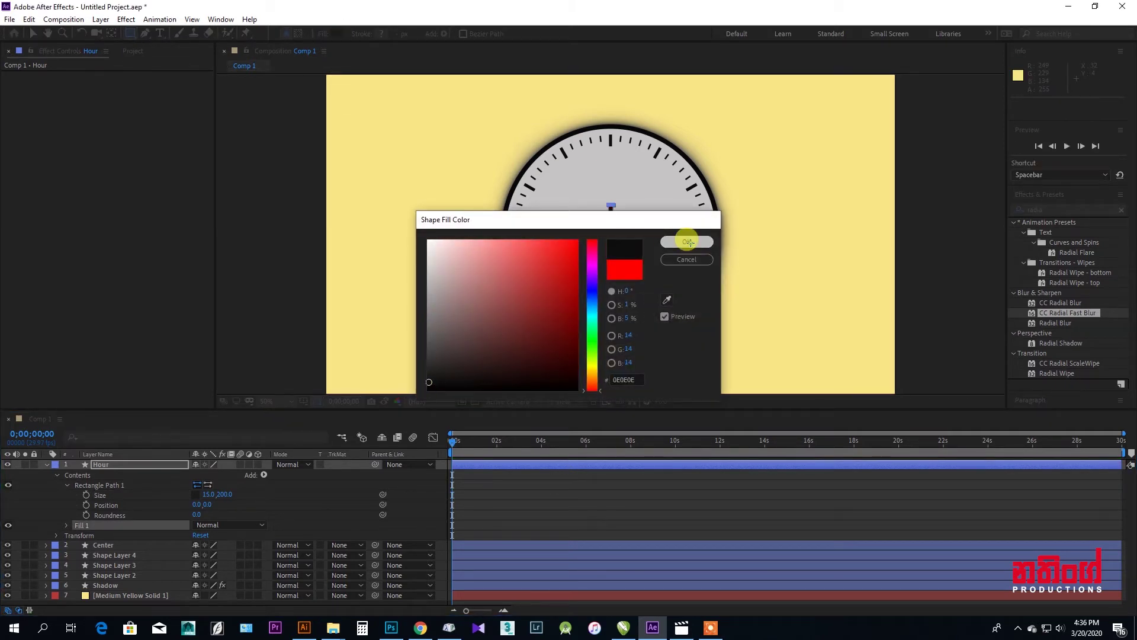
left_click(687, 242)
left_click_drag(207, 505, 163, 510)
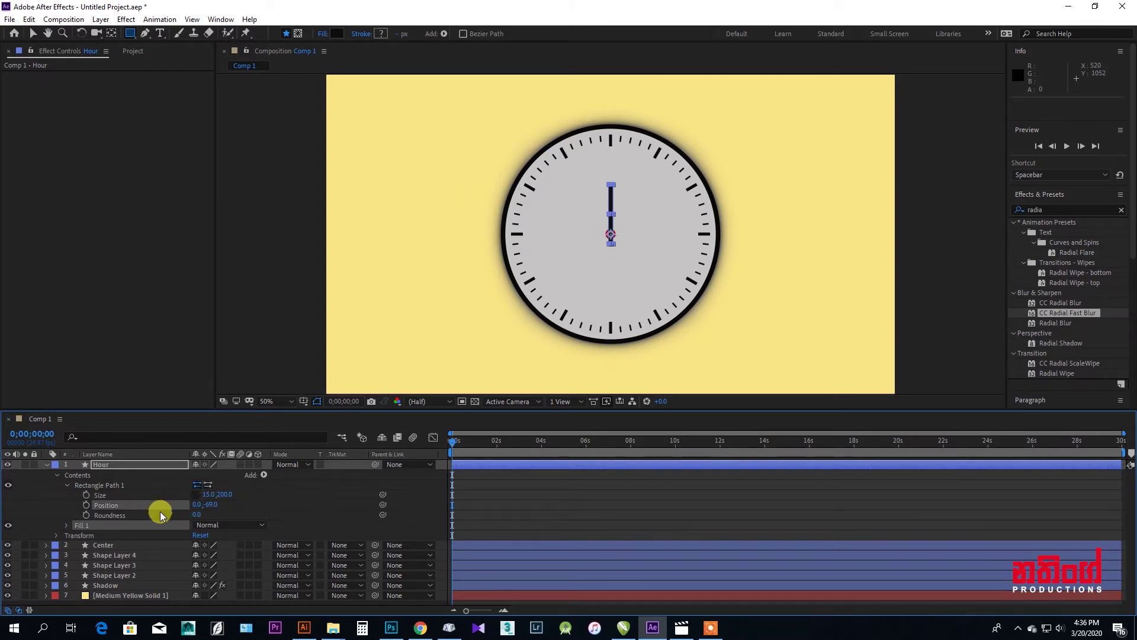
left_click(46, 465)
left_click(193, 561)
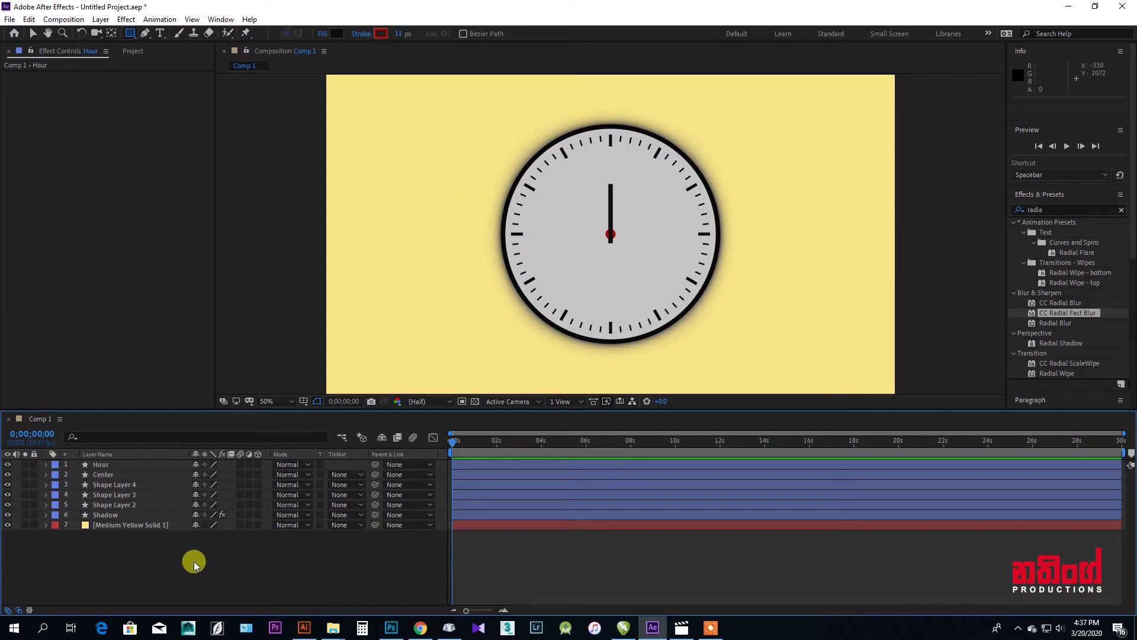
Create a new shape layer above Hour and rename it Minute.
right_click(194, 560)
mouse_move(229, 432)
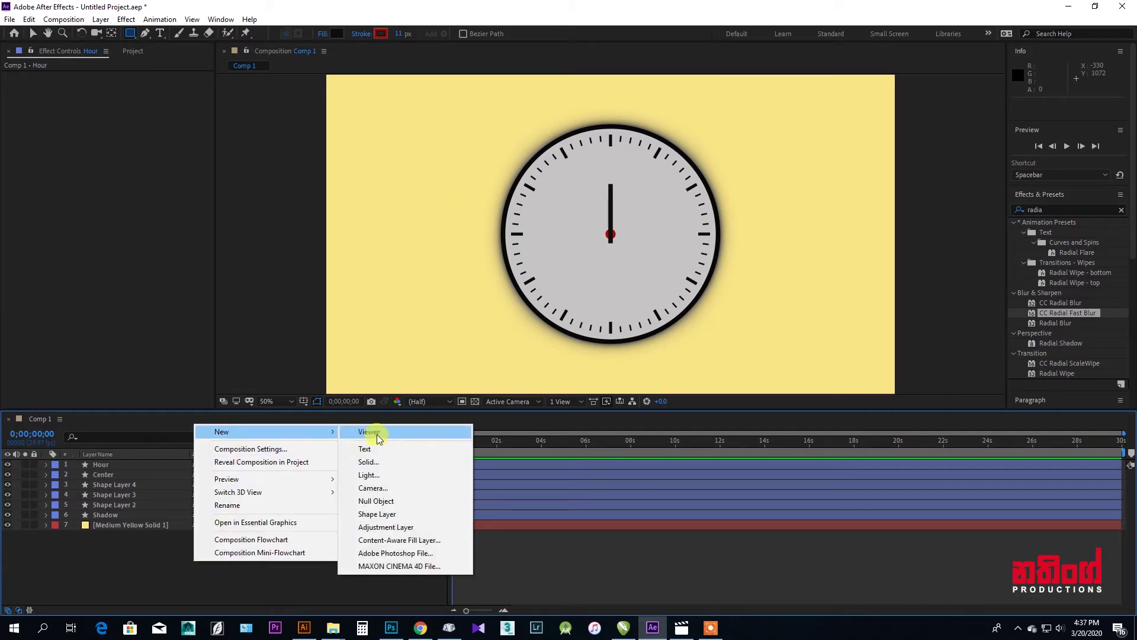
left_click(378, 514)
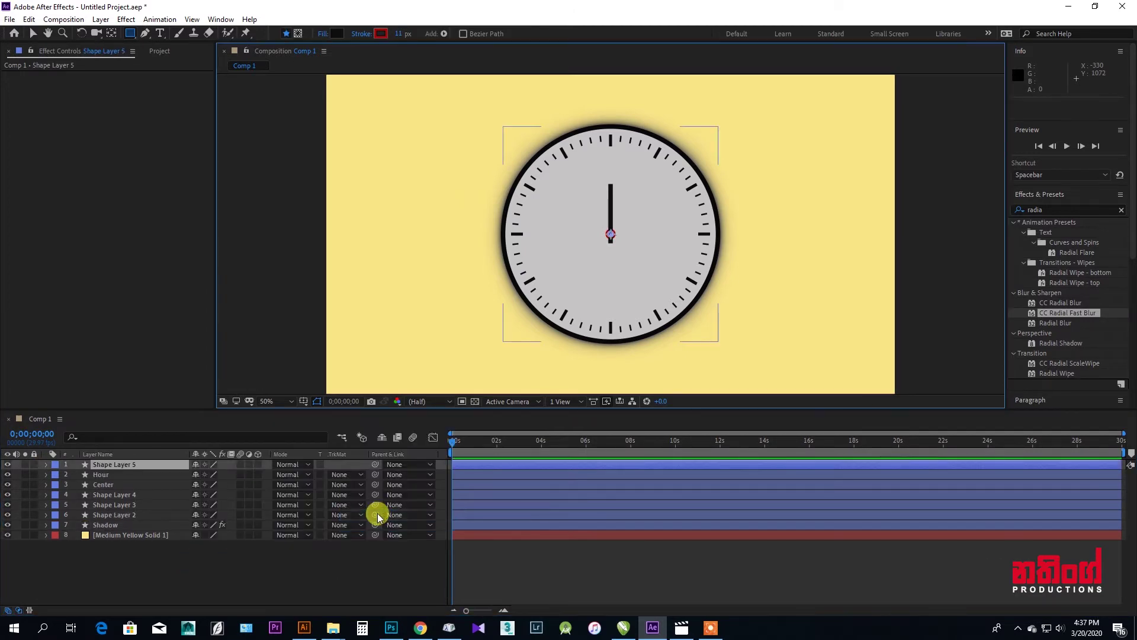
right_click(109, 461)
left_click(129, 454)
type("Minute")
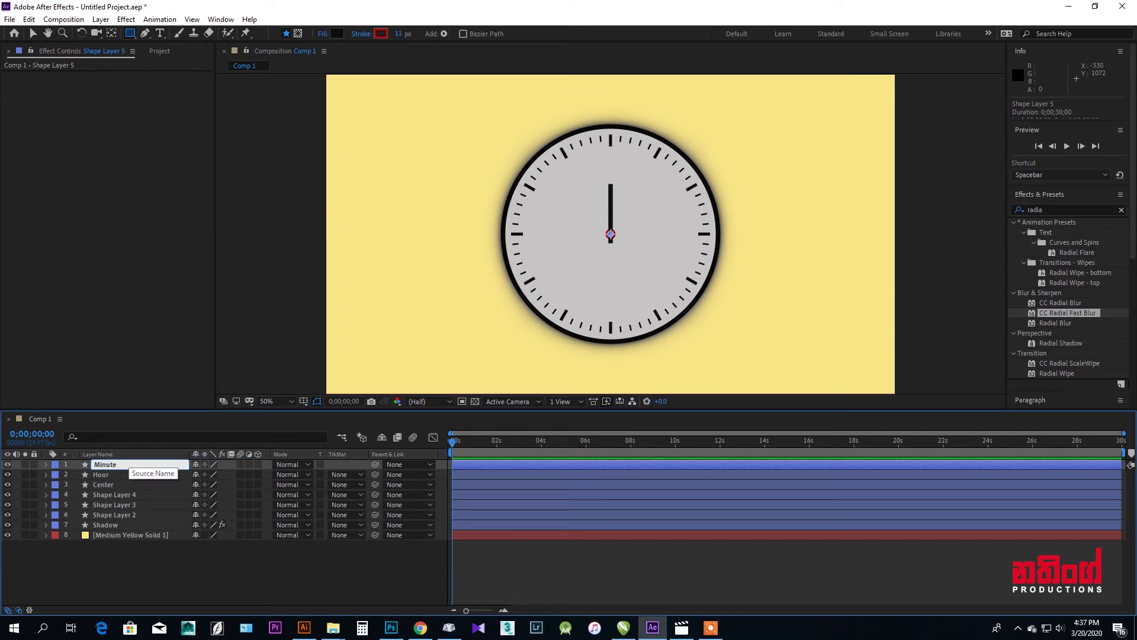
key("Return")
left_click(120, 561)
Add a rectangle path and a fill to the Minute shape layer.
left_click(102, 467)
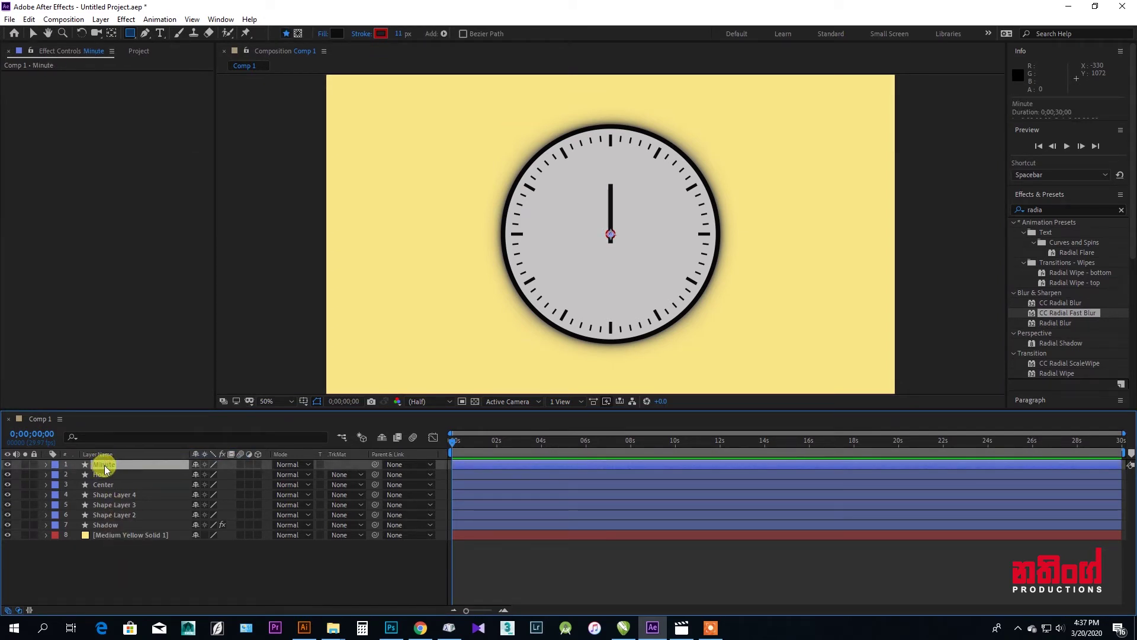
left_click(442, 34)
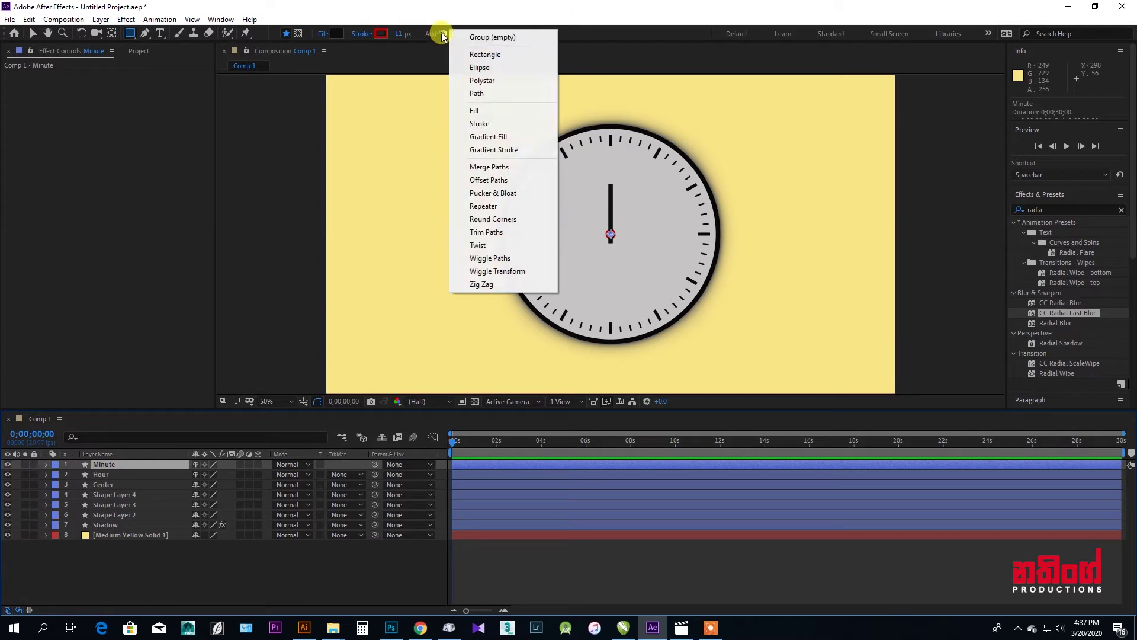
left_click(477, 53)
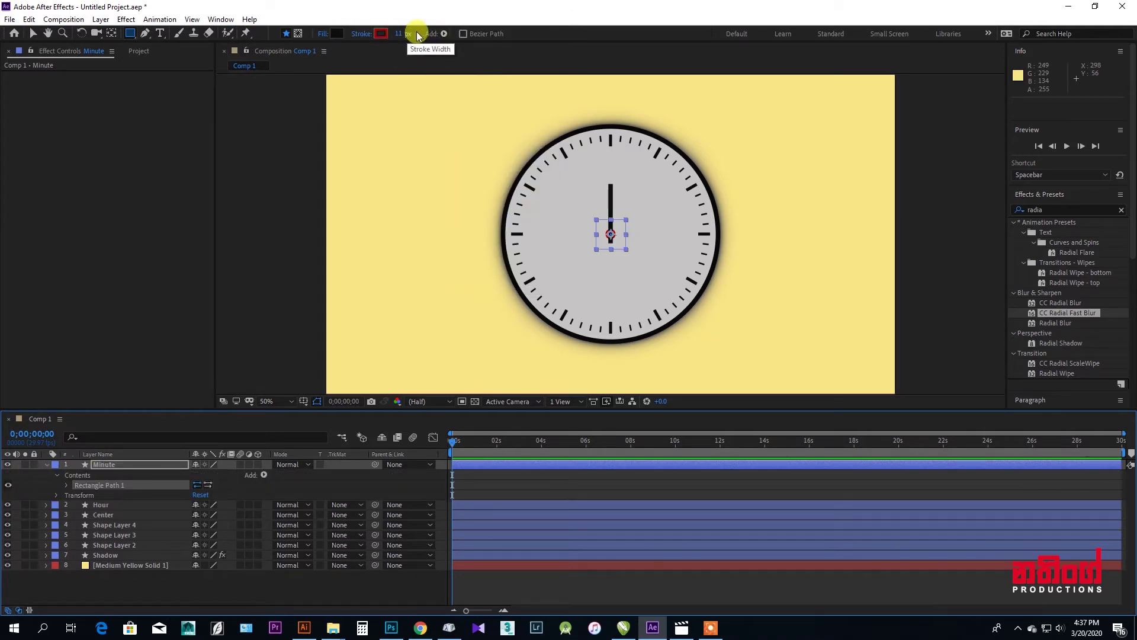
left_click(444, 34)
left_click(468, 110)
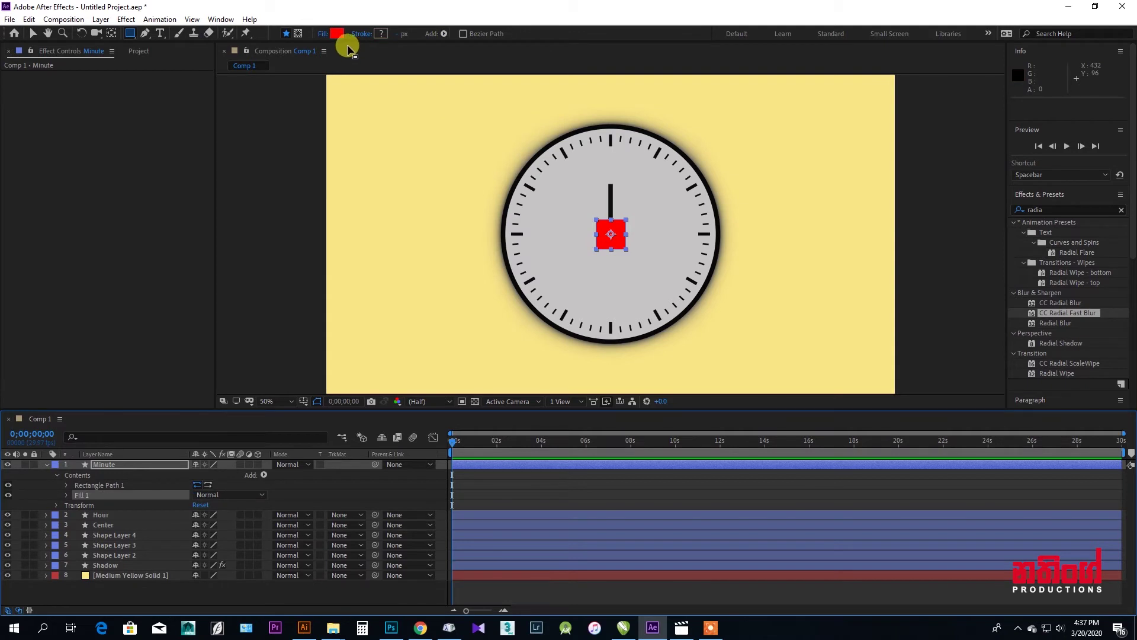
Change the Minute layer's fill colour to near-black.
left_click(337, 33)
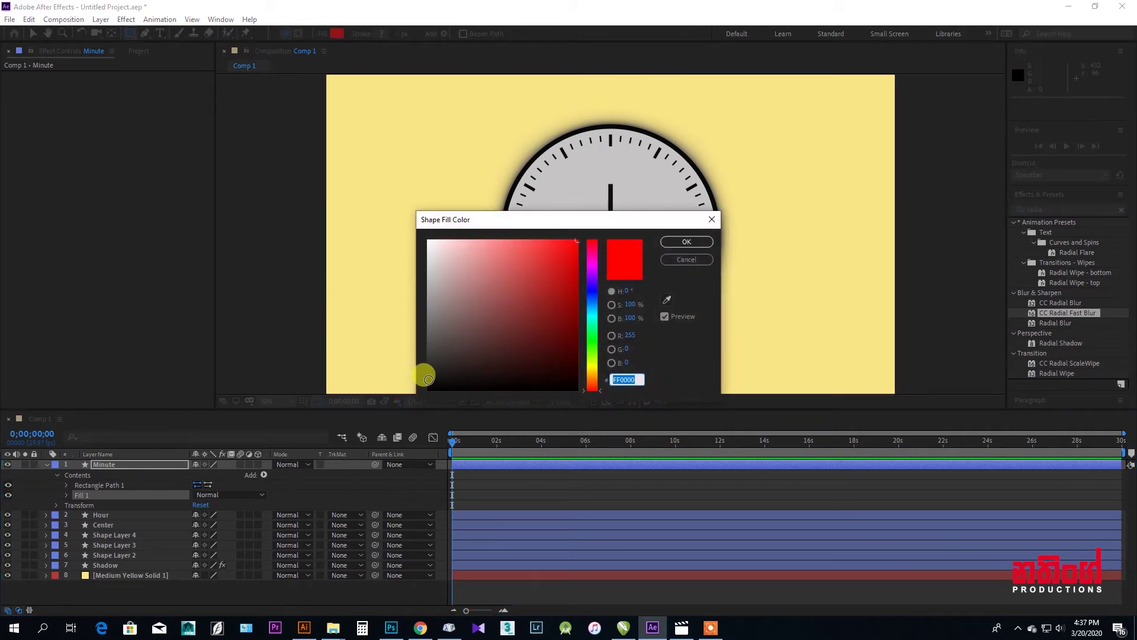
left_click(428, 382)
left_click(664, 241)
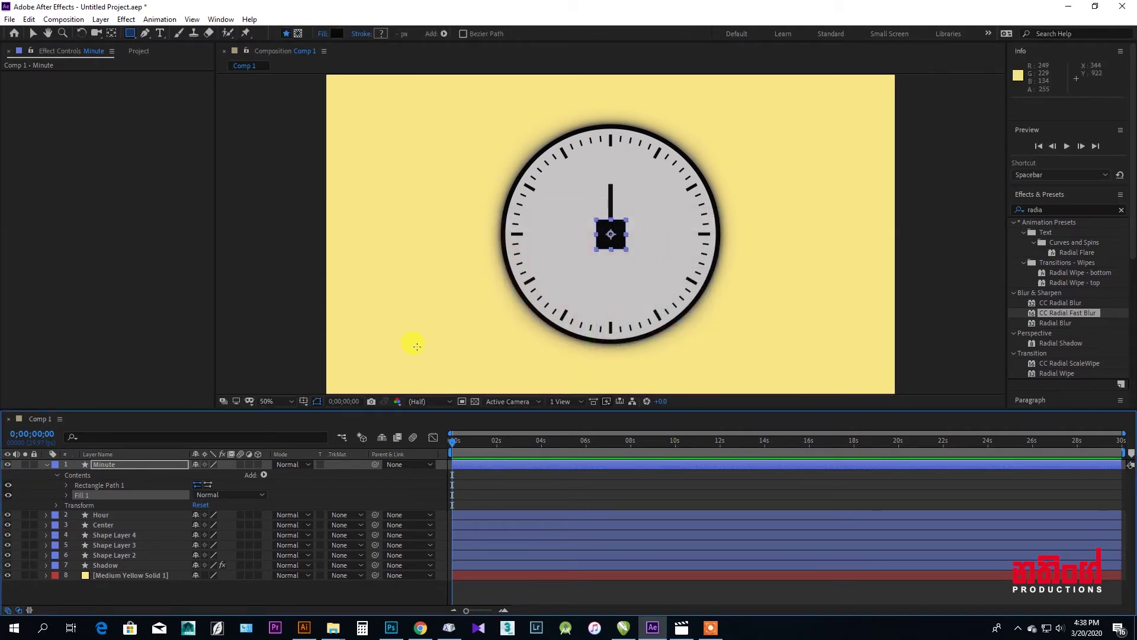
Set the Minute rectangle path's size to 10 by 250 with unlinked proportions.
left_click(66, 485)
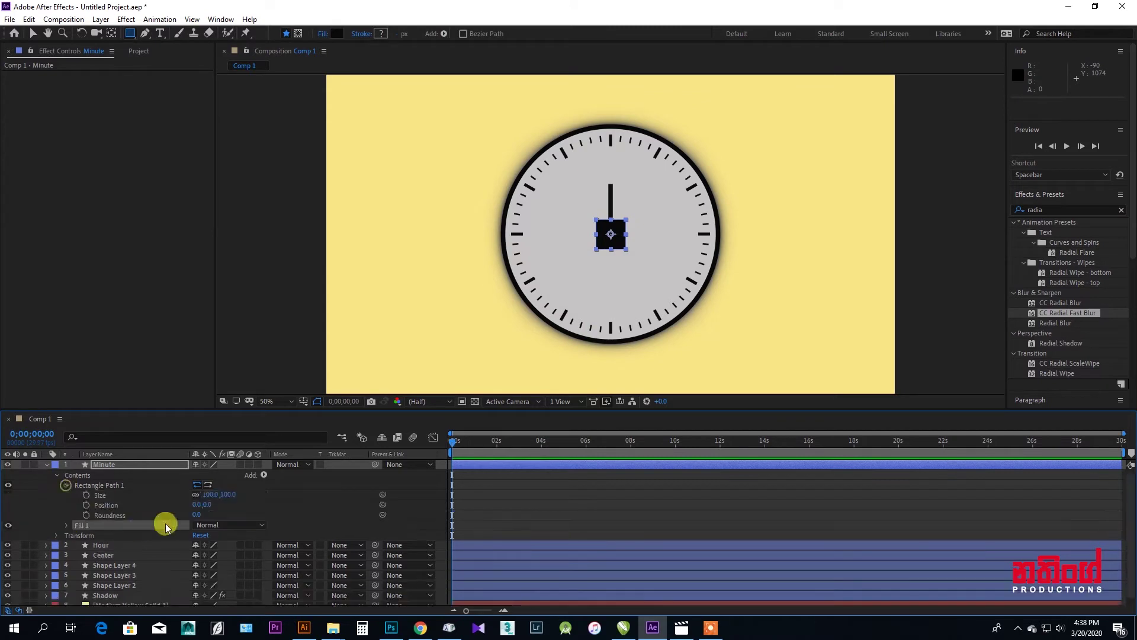
left_click(214, 493)
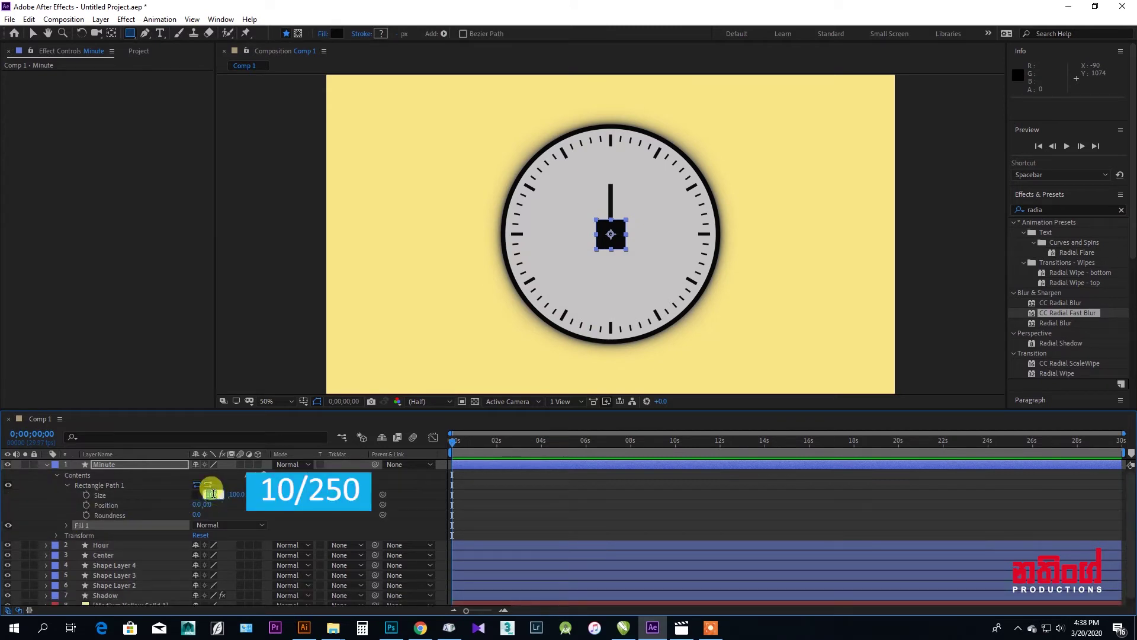
type("10")
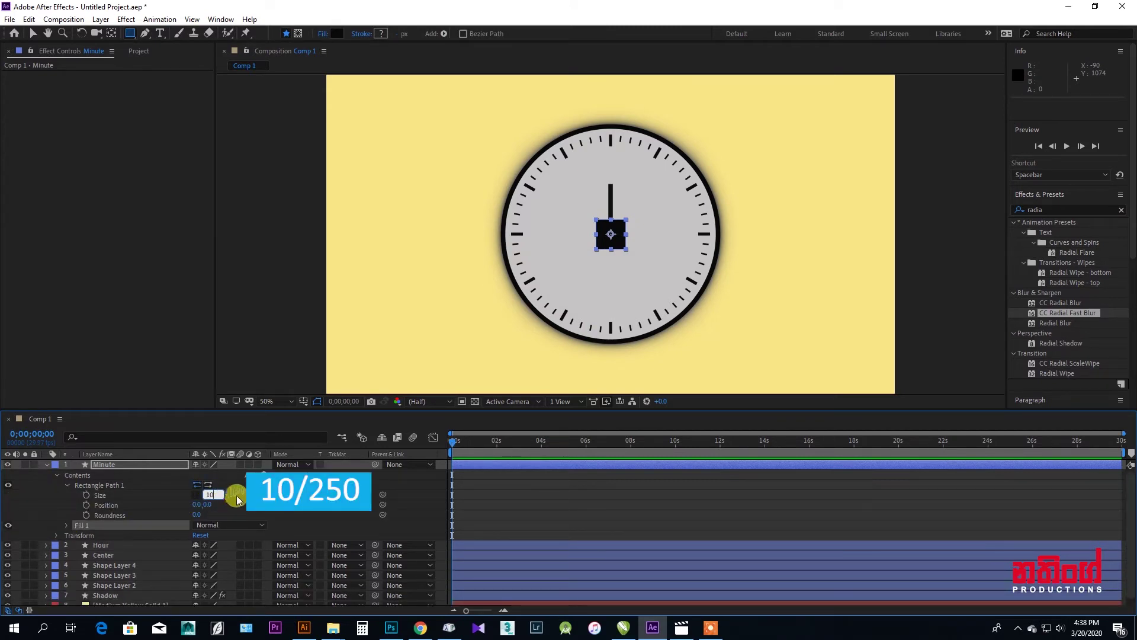
left_click(236, 494)
type("250")
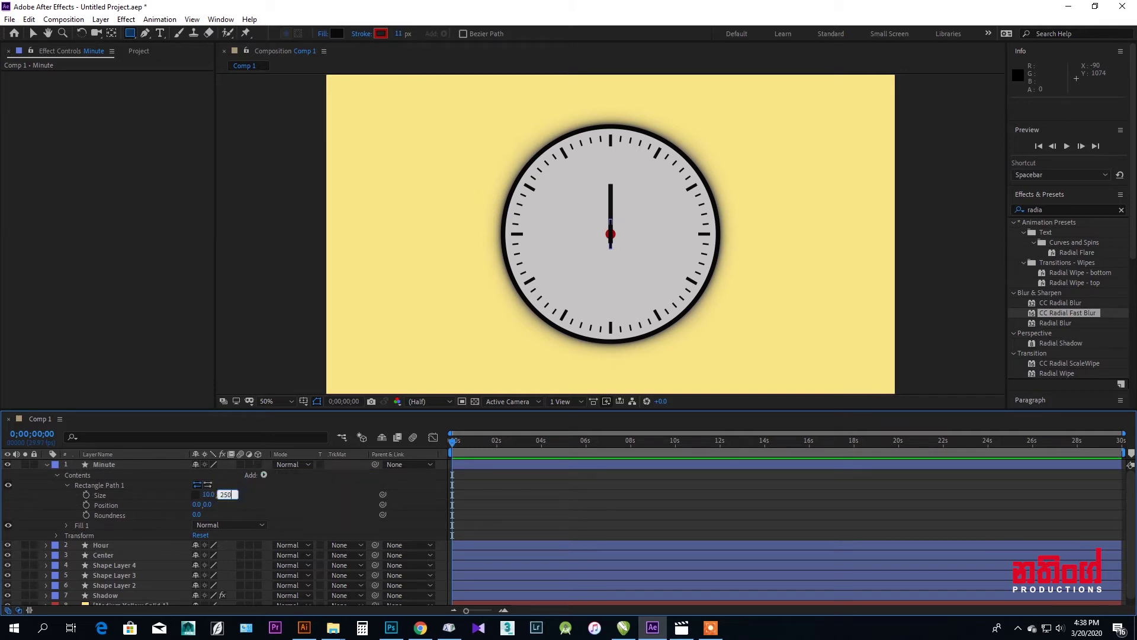
key("Return")
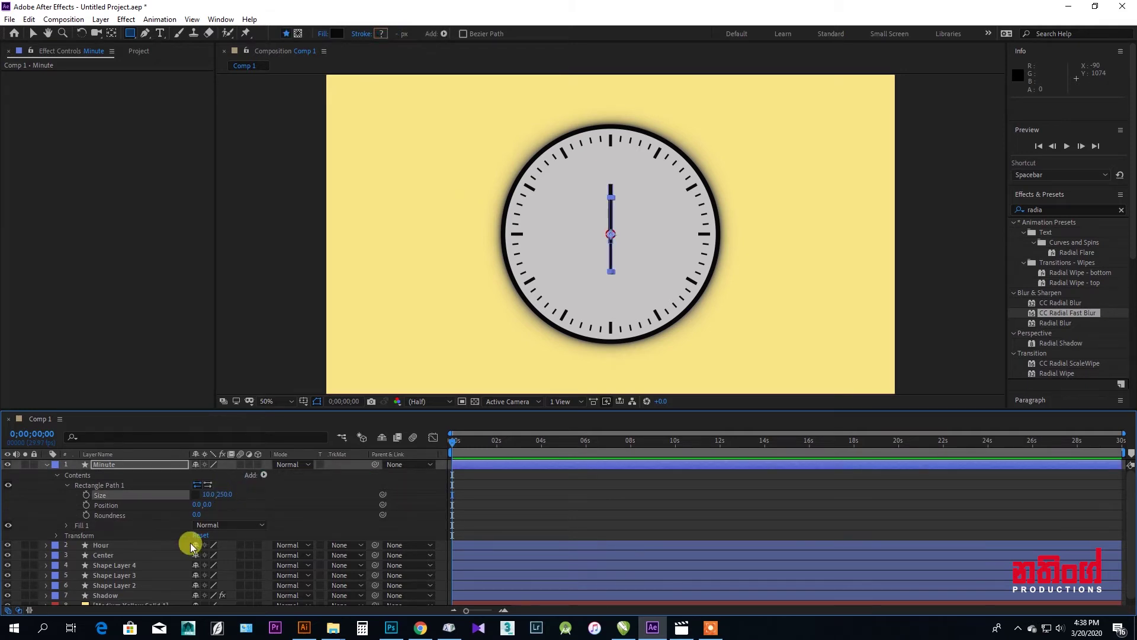
Move the Minute rectangle path up to a vertical position of about -93, then collapse and deselect the layer.
left_click_drag(206, 507, 159, 507)
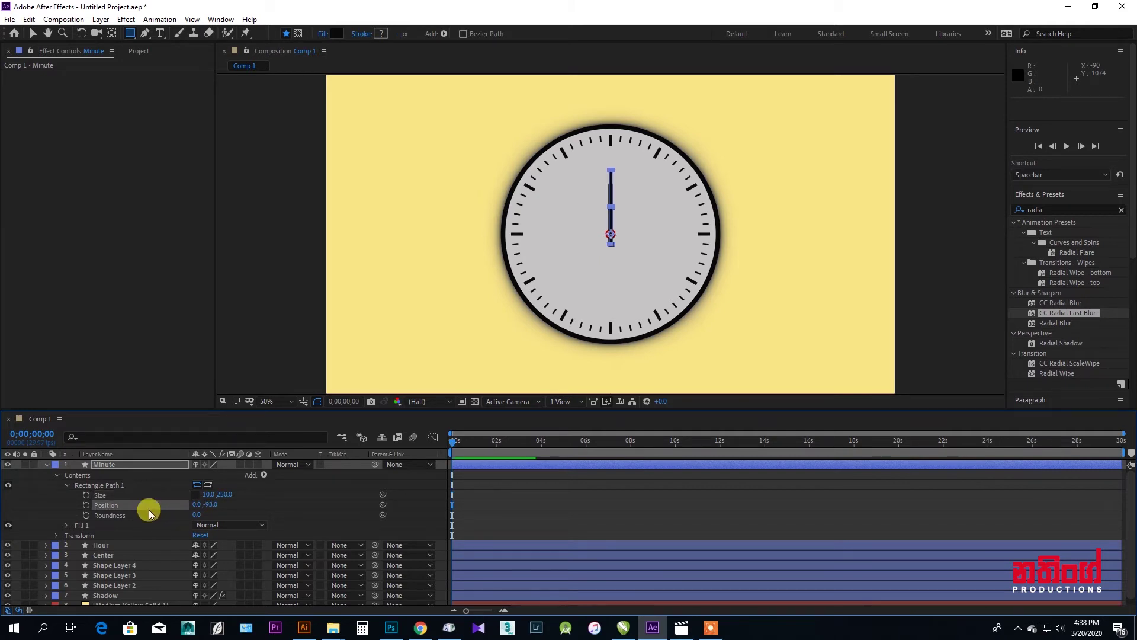
left_click(46, 465)
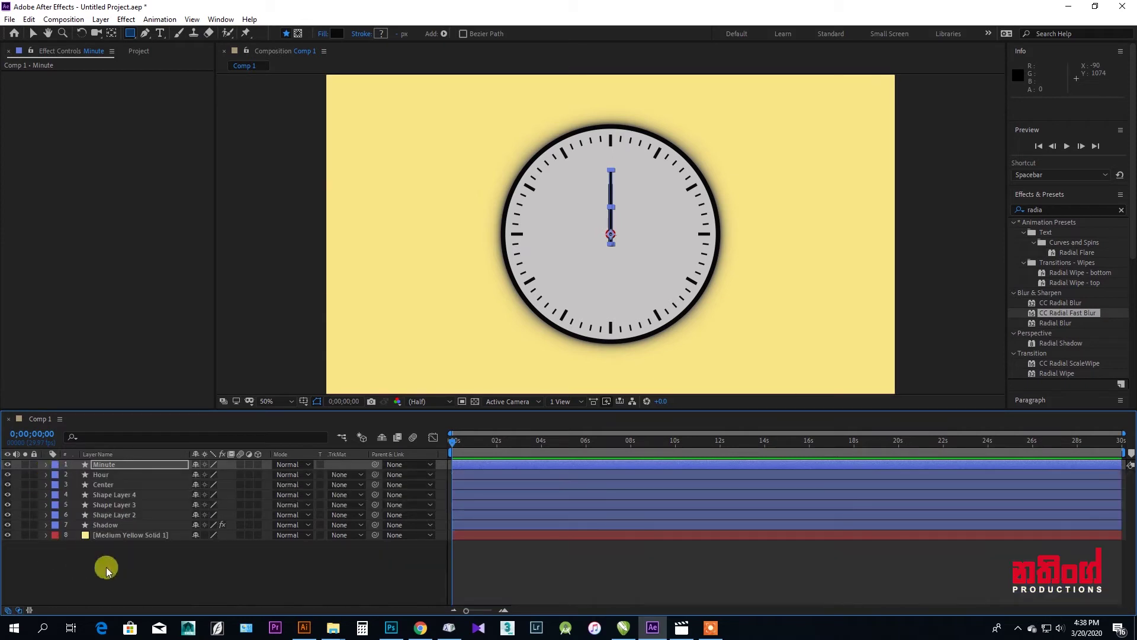
left_click(107, 569)
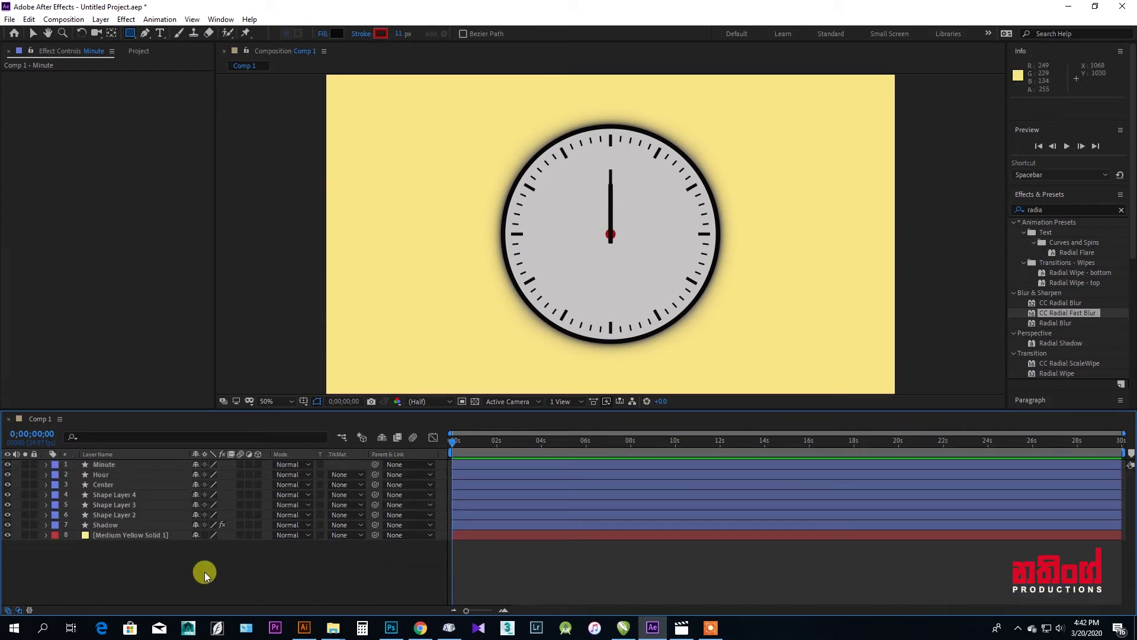
Create a new shape layer above Minute and rename it Second.
right_click(204, 575)
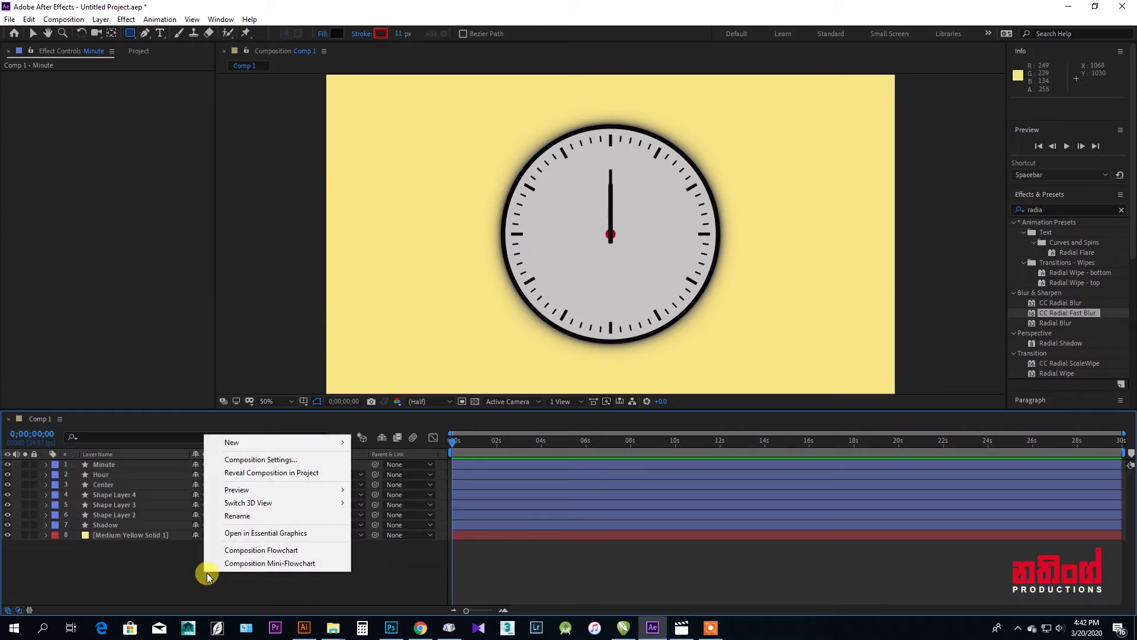
mouse_move(259, 446)
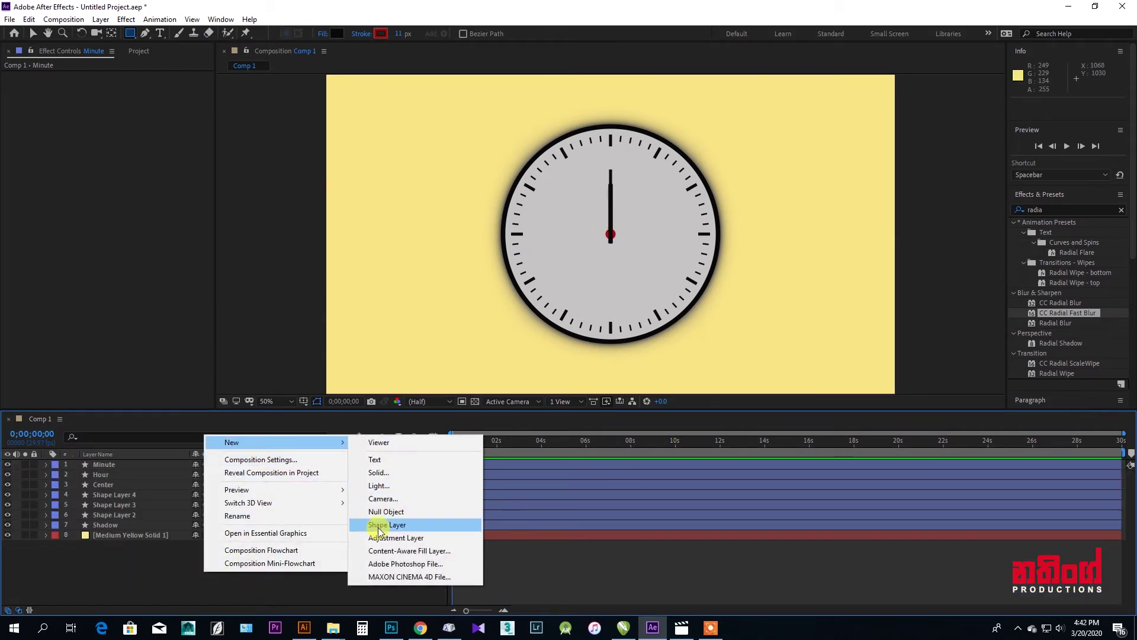
left_click(382, 524)
right_click(126, 468)
left_click(155, 458)
type("Second")
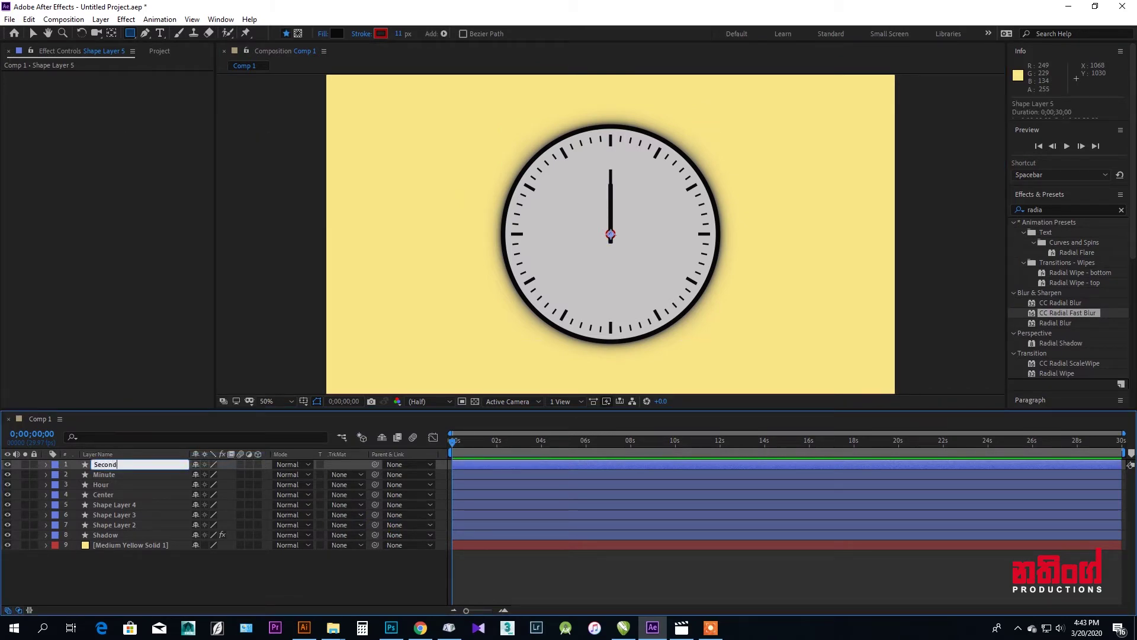
left_click(136, 581)
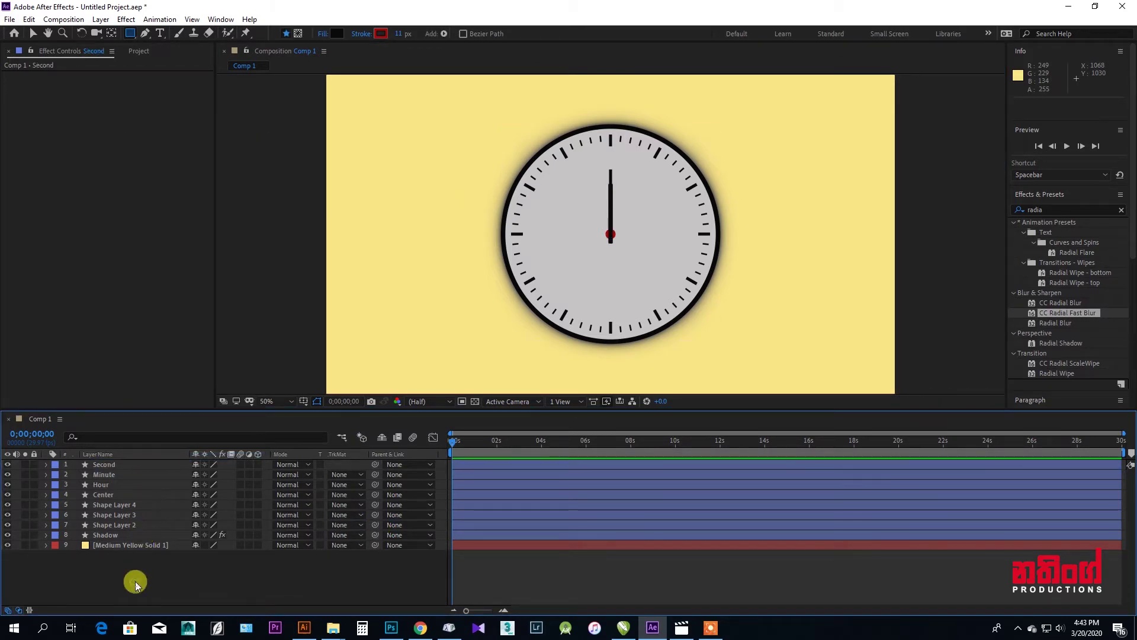
Add a rectangle path and a fill to the Second shape layer, keeping the default red.
left_click(98, 463)
left_click(444, 33)
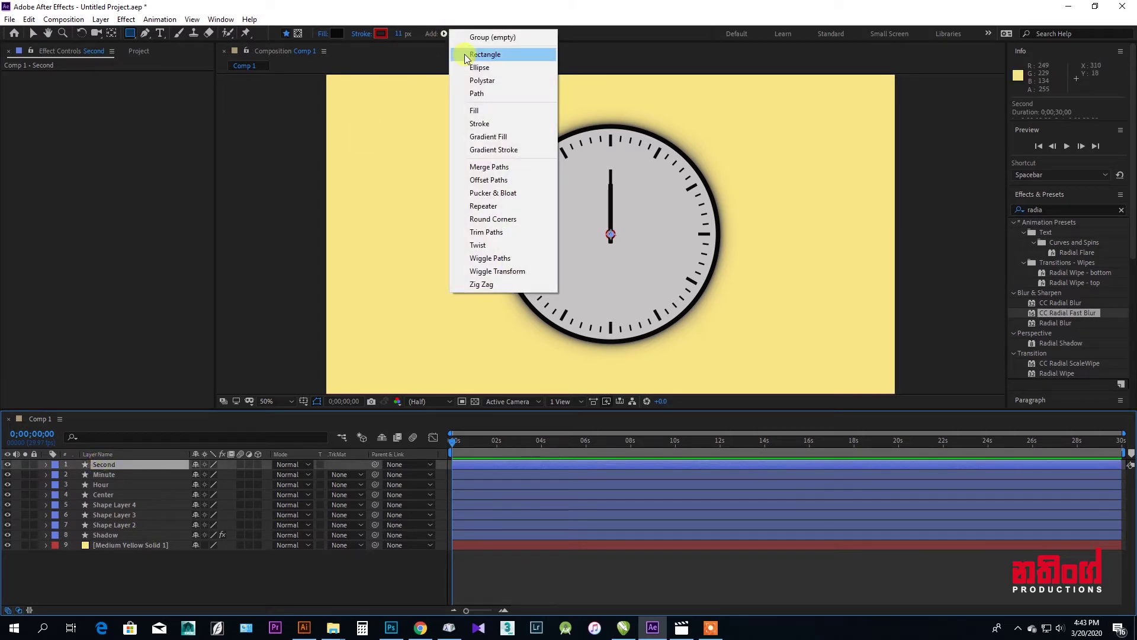
left_click(466, 57)
left_click(445, 33)
left_click(474, 111)
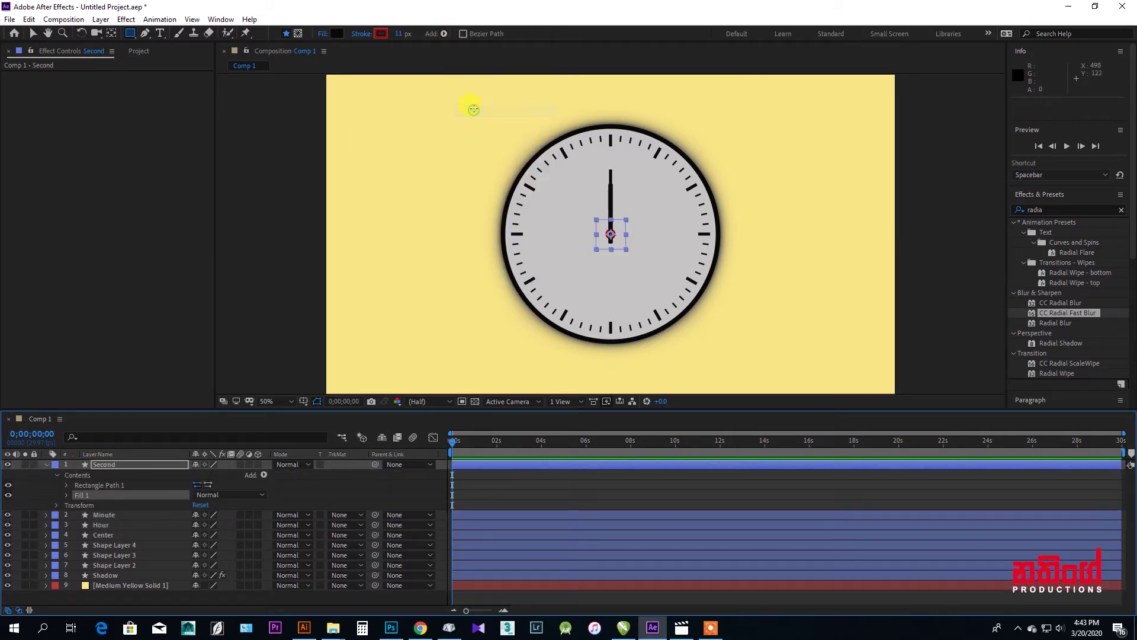
Size the Second rectangle path to 7 by 280 unlinked and move it to a vertical position of about -105, then collapse the layer.
left_click(66, 486)
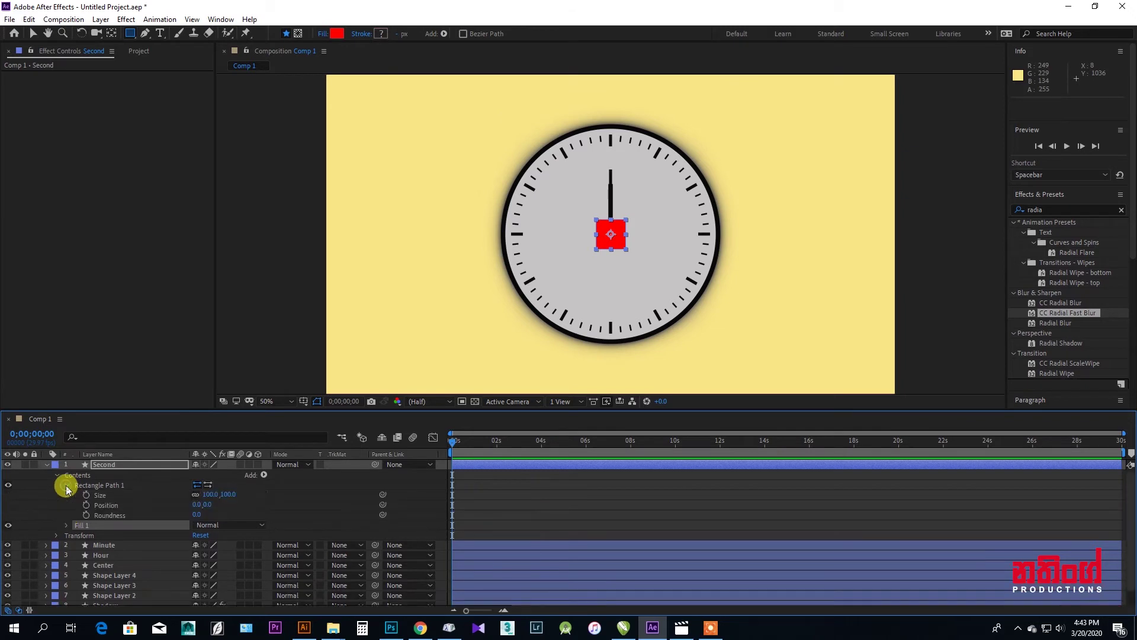
left_click(212, 494)
type("7")
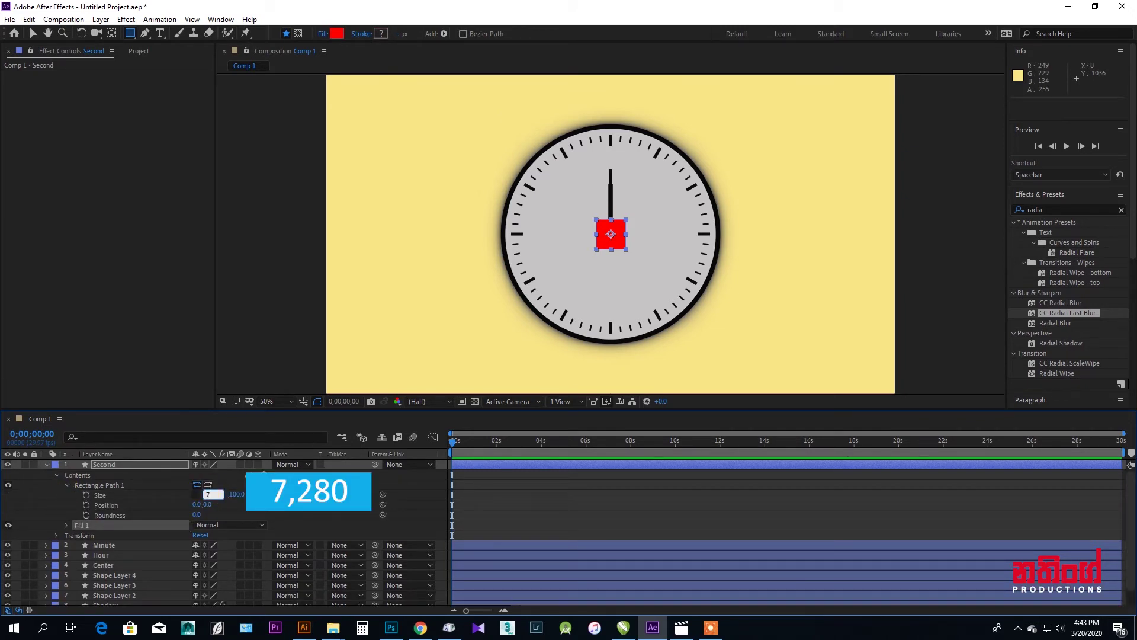
left_click(225, 494)
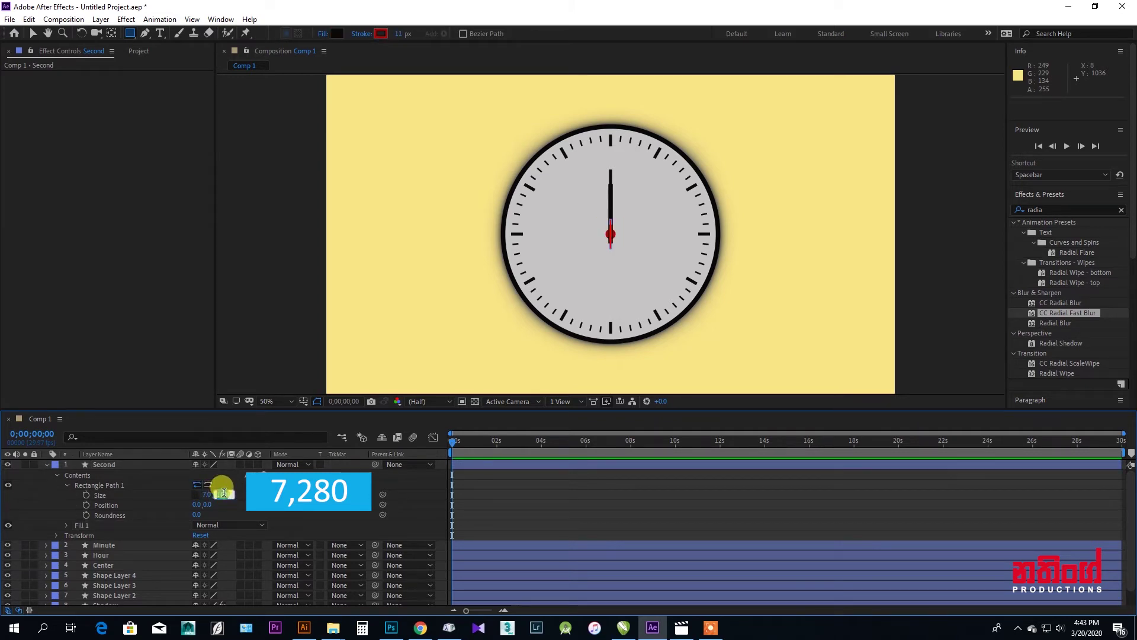
type("280")
left_click(224, 495)
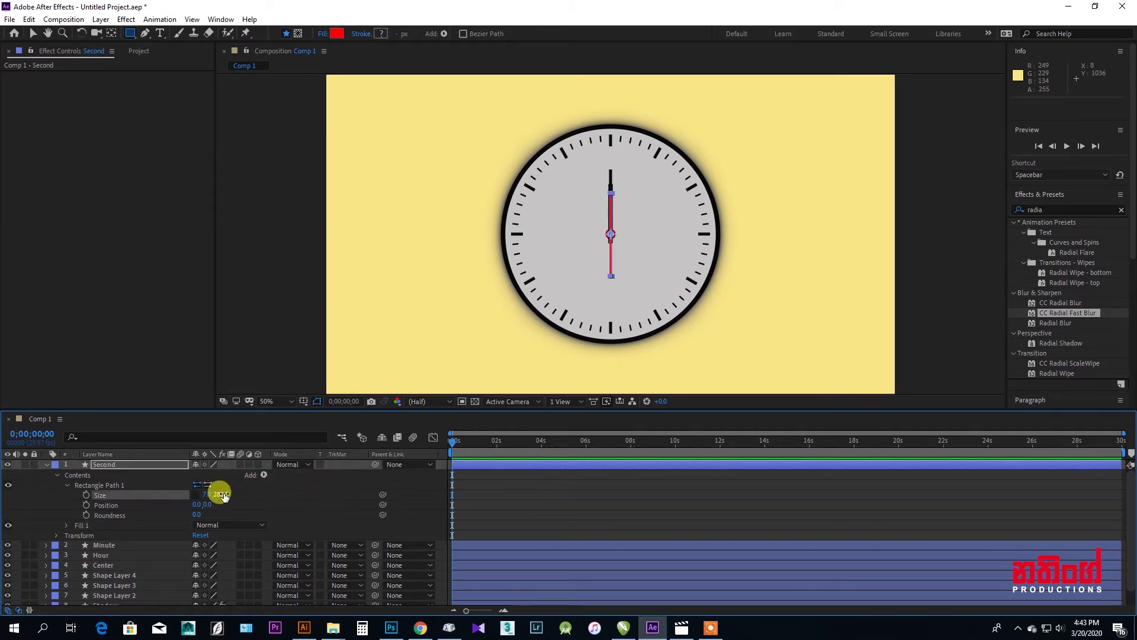
left_click_drag(203, 508, 132, 514)
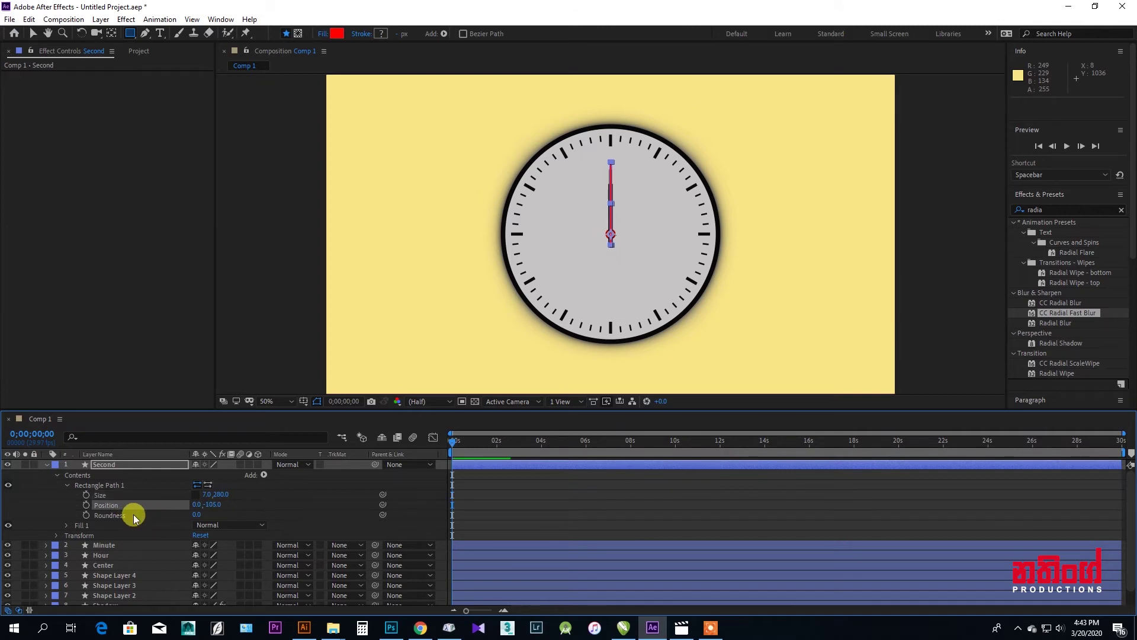
left_click(47, 465)
Move the Center layer to the top of the layer stack, above Second, and deselect it.
left_click(32, 33)
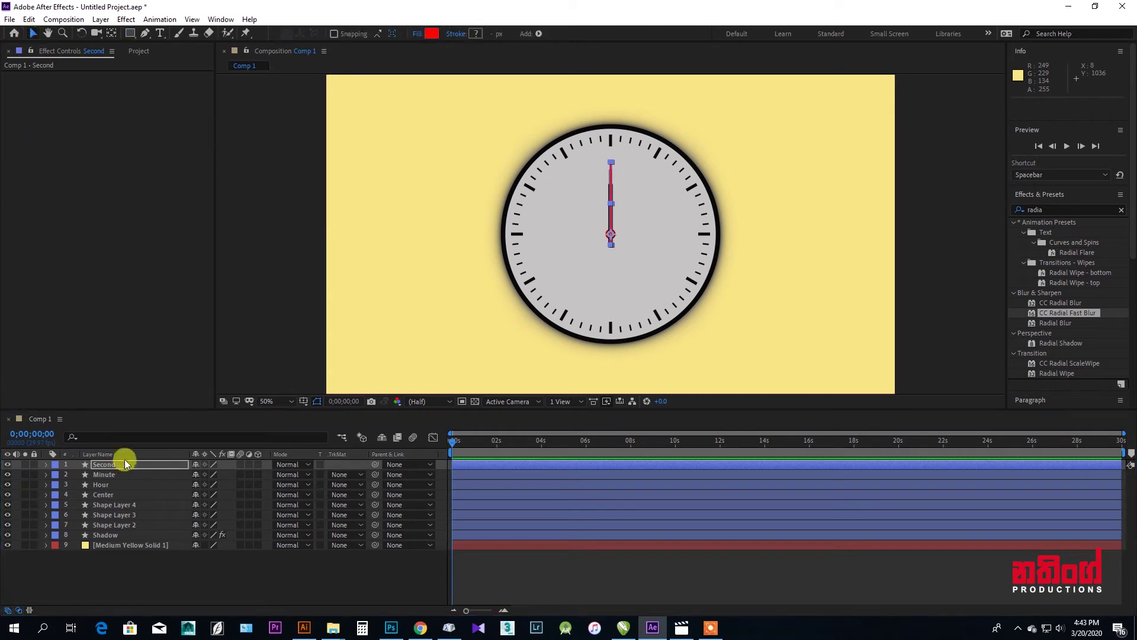
left_click_drag(102, 494, 95, 462)
left_click(262, 279)
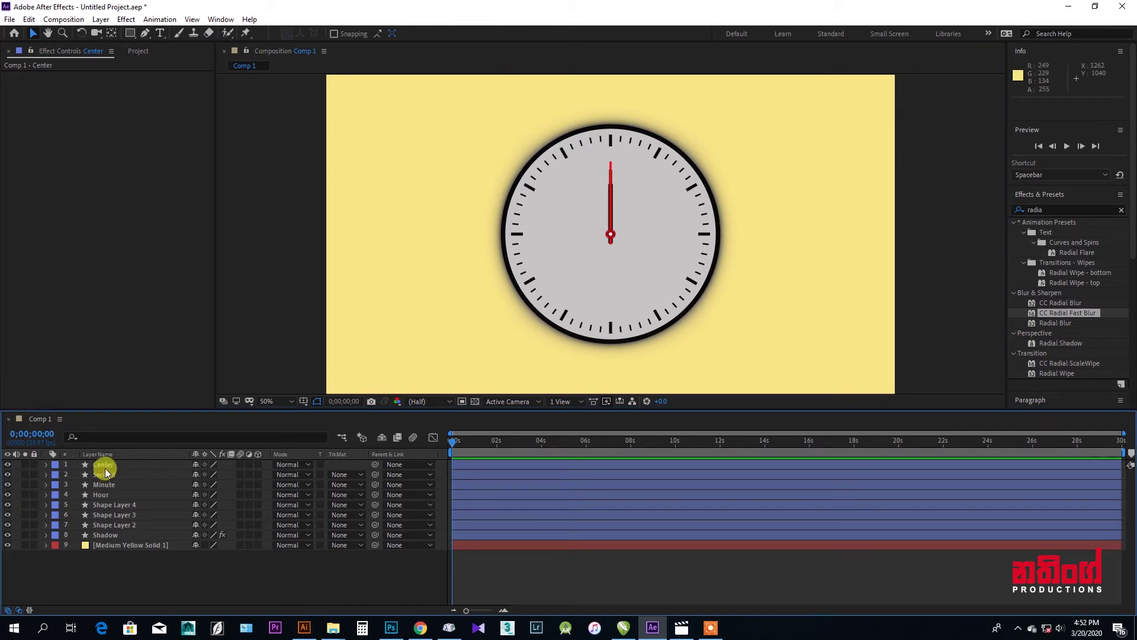
Apply a Drop Shadow layer style to the Center, Second, Minute and Hour layers together.
left_click(105, 466)
left_click(105, 474, "ctrl")
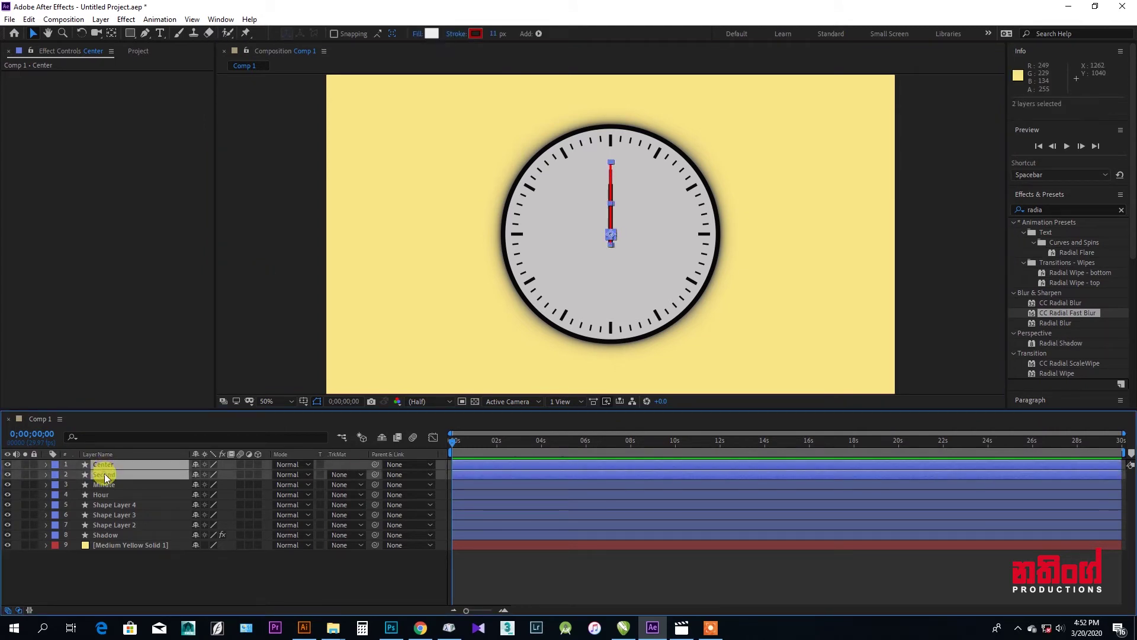
left_click(105, 486, "ctrl")
left_click(108, 494, "ctrl")
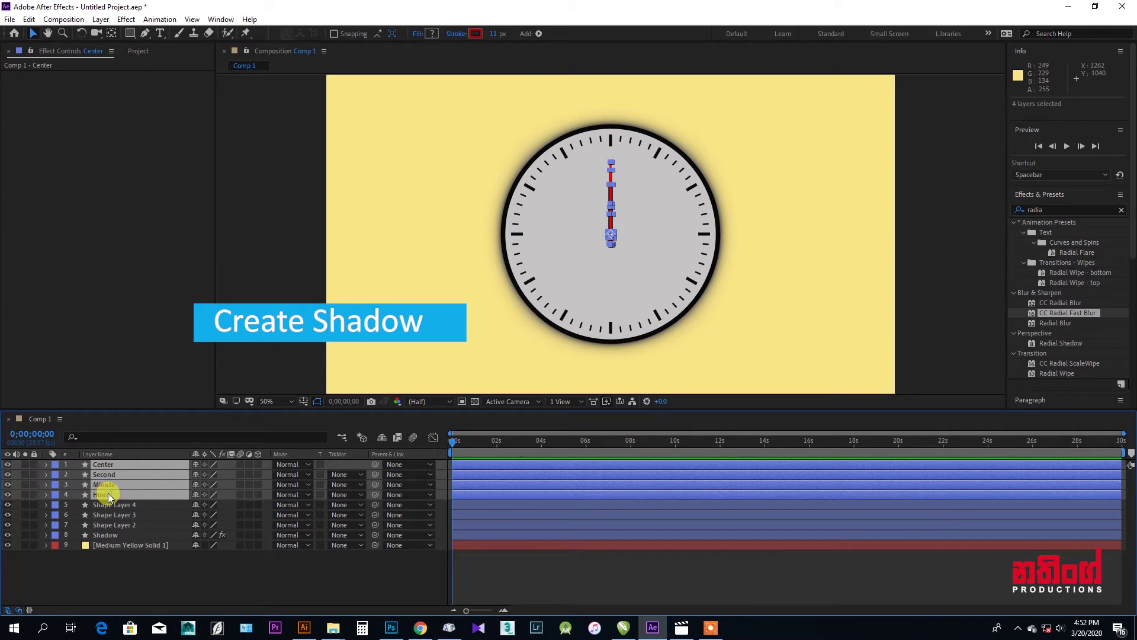
right_click(118, 494)
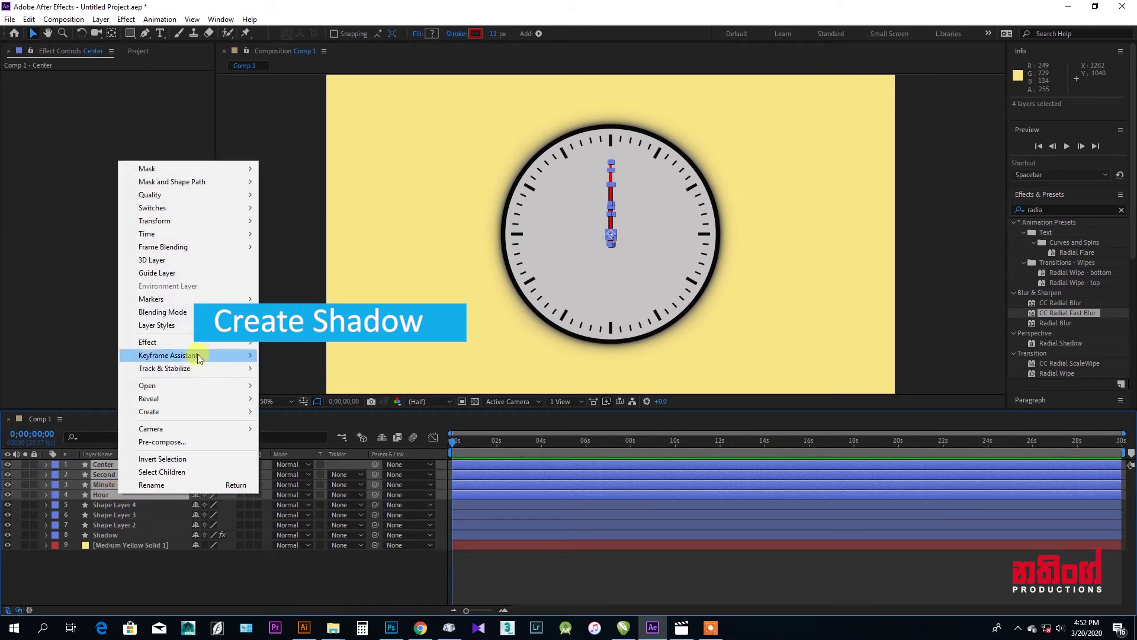
mouse_move(199, 346)
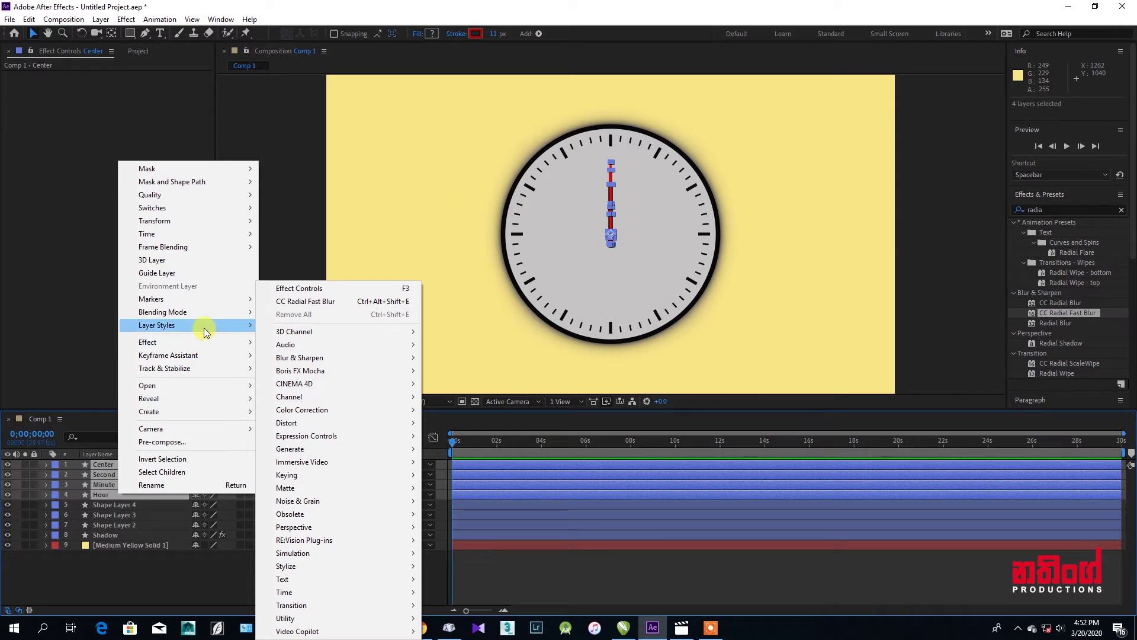
mouse_move(221, 326)
left_click(286, 370)
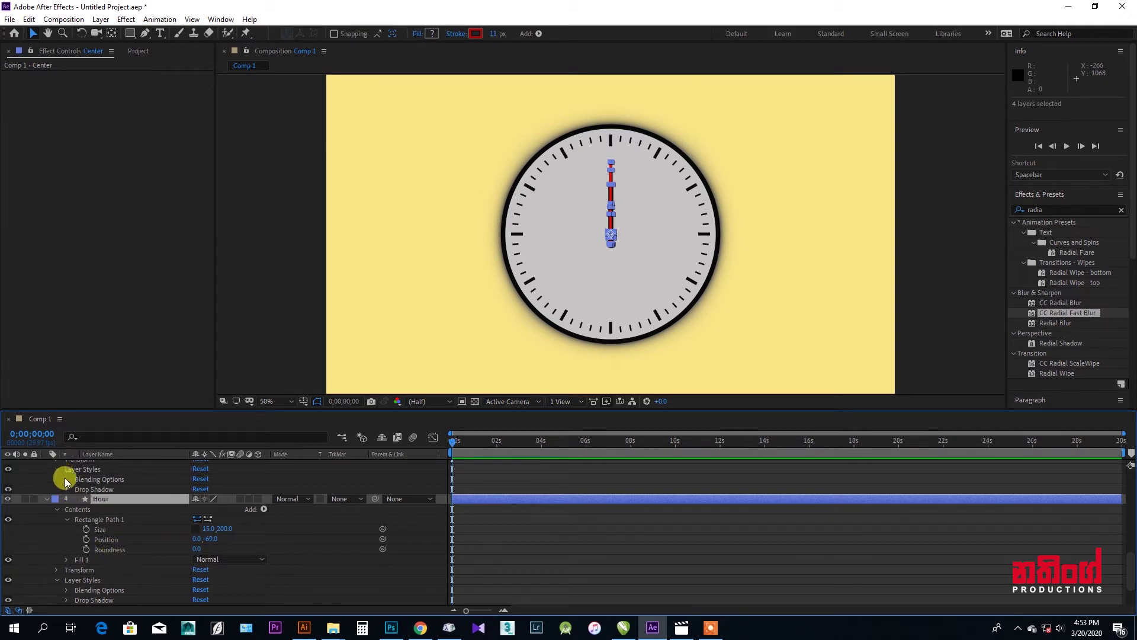
Set the Drop Shadow distance to 20 for the selected Center, Second, Minute and Hour layers, then collapse them.
scroll(65, 498, "up", 1)
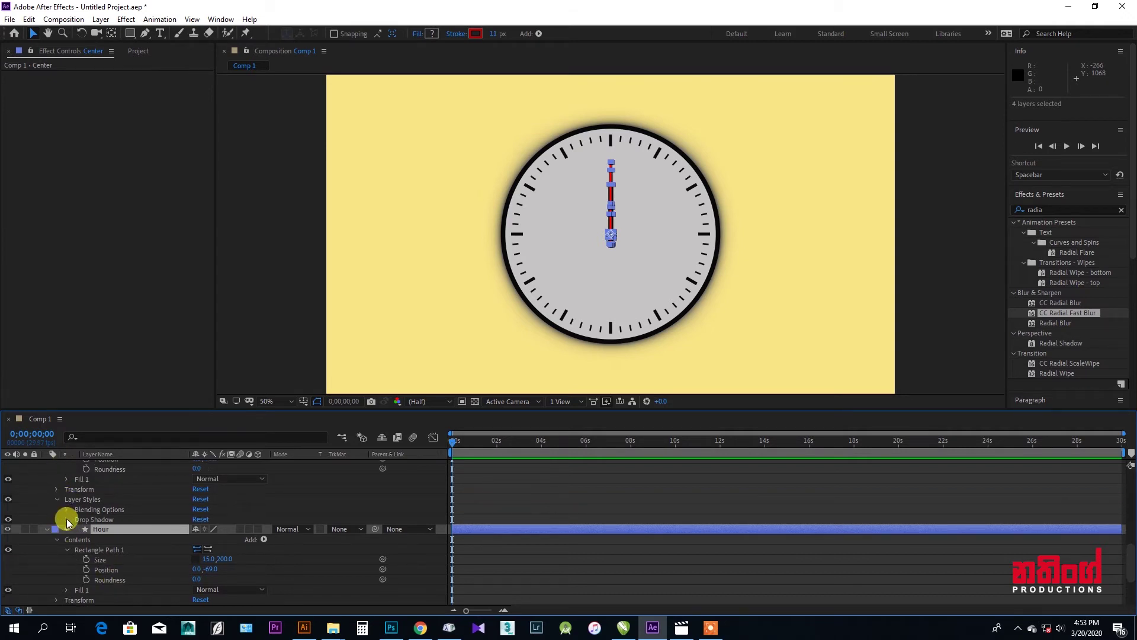
left_click(67, 520)
scroll(152, 570, "up", 5)
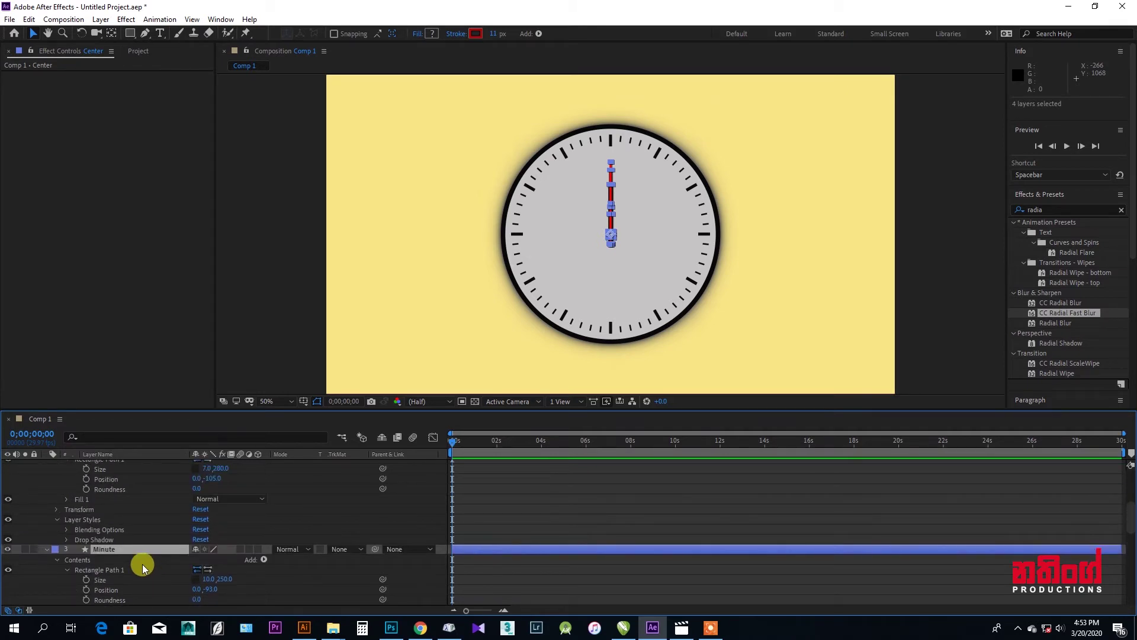
scroll(142, 564, "up", 5)
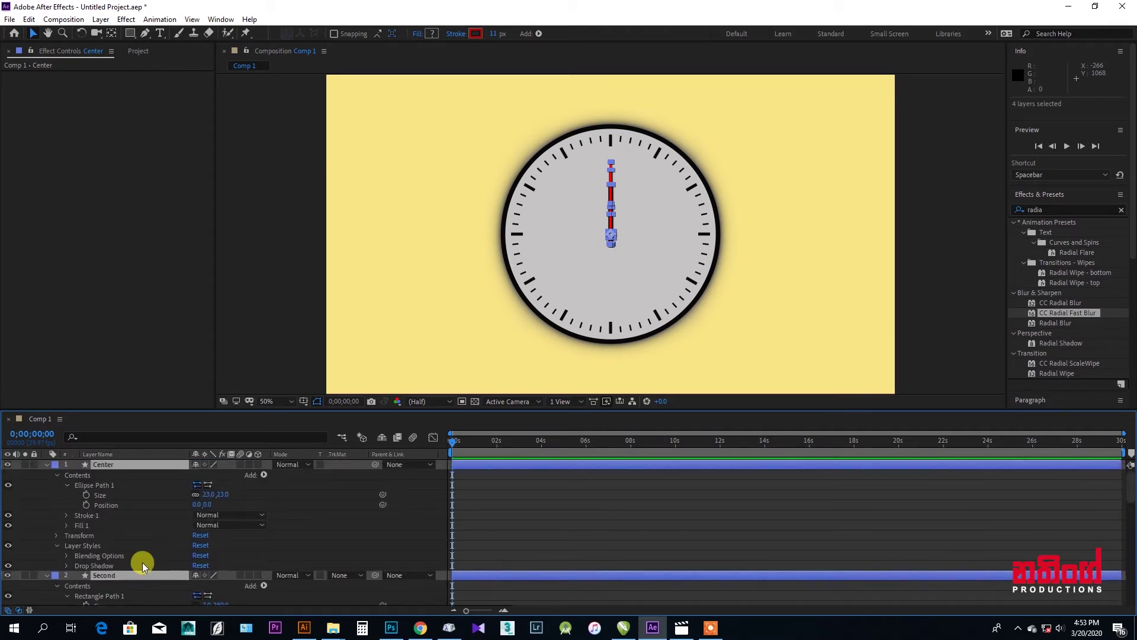
left_click(67, 565)
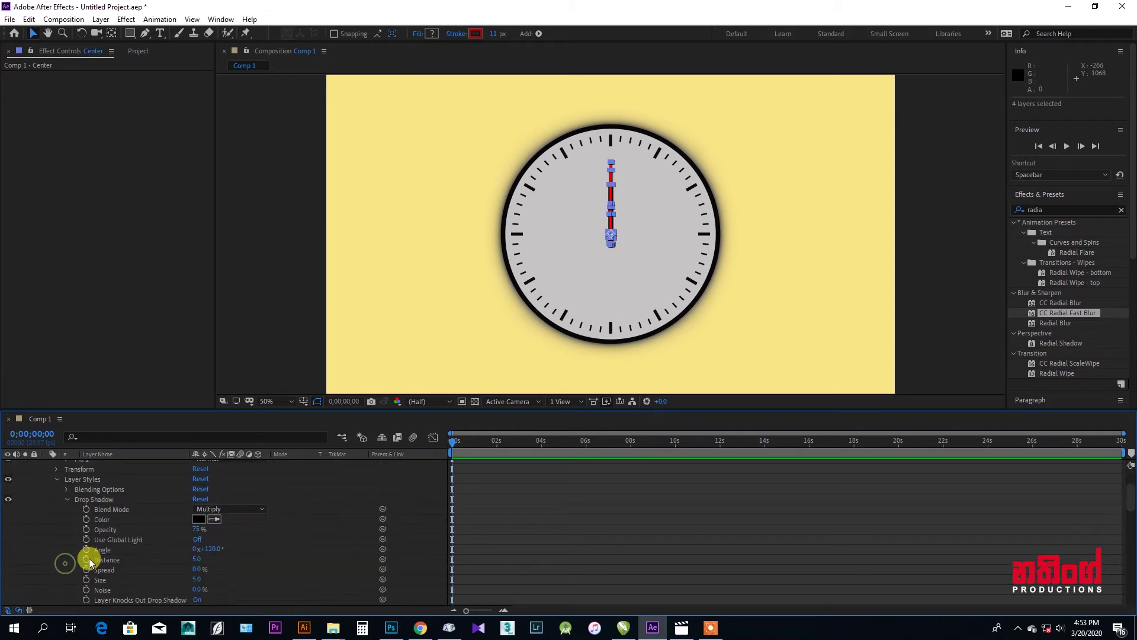
left_click(197, 558)
type("20")
key("Return")
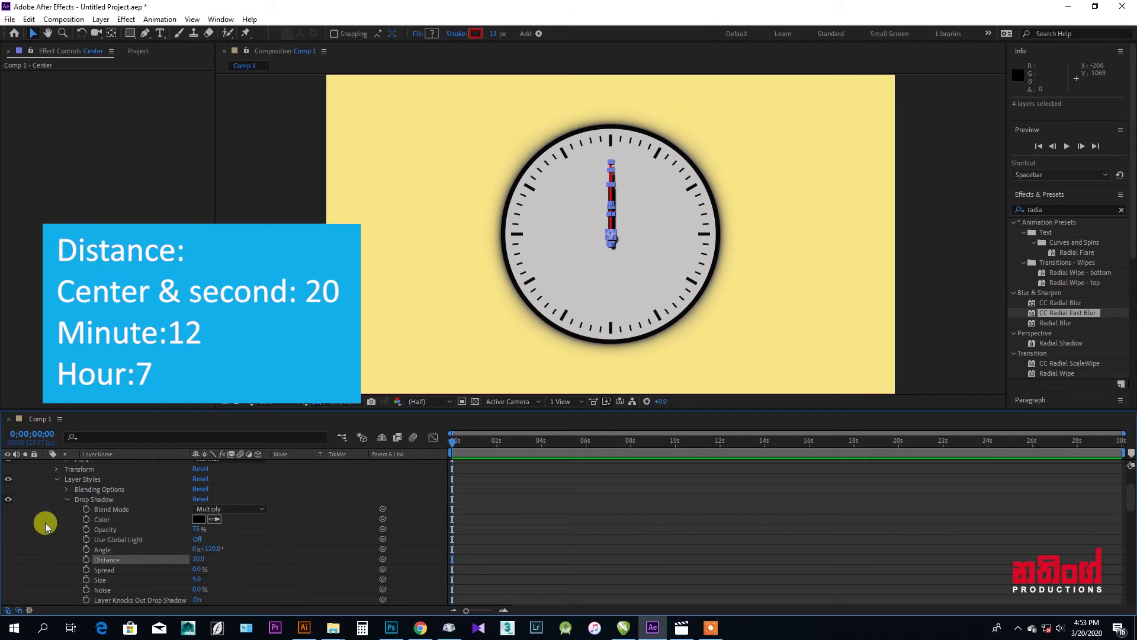
scroll(50, 513, "up", 3)
left_click(47, 464)
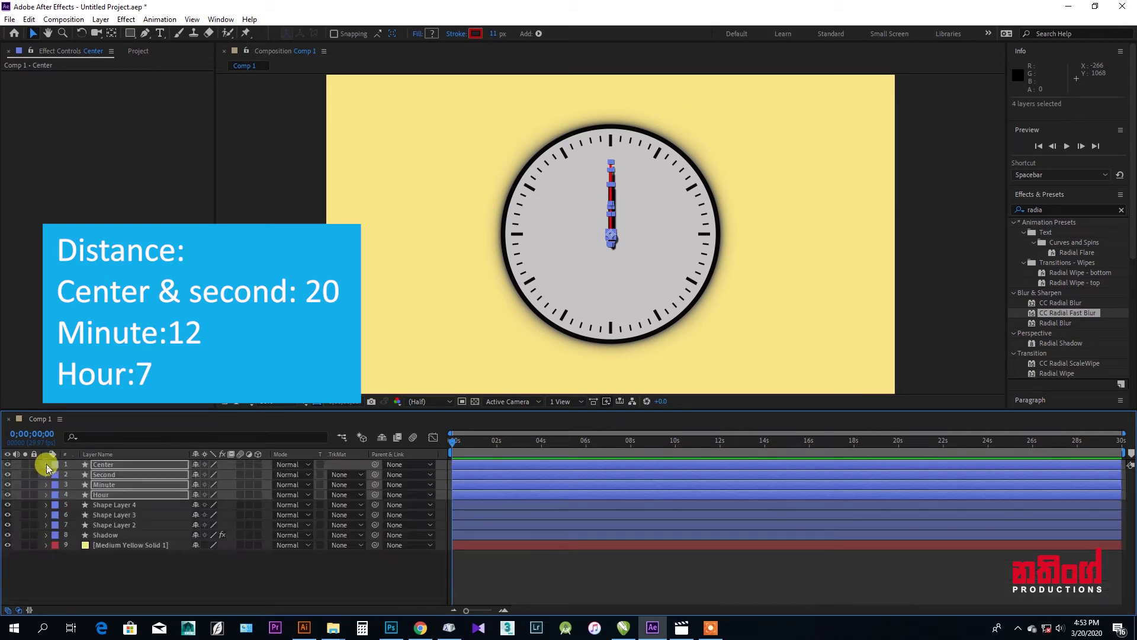
Select only the Second layer, check its Drop Shadow distance, then collapse the layer.
left_click(102, 478)
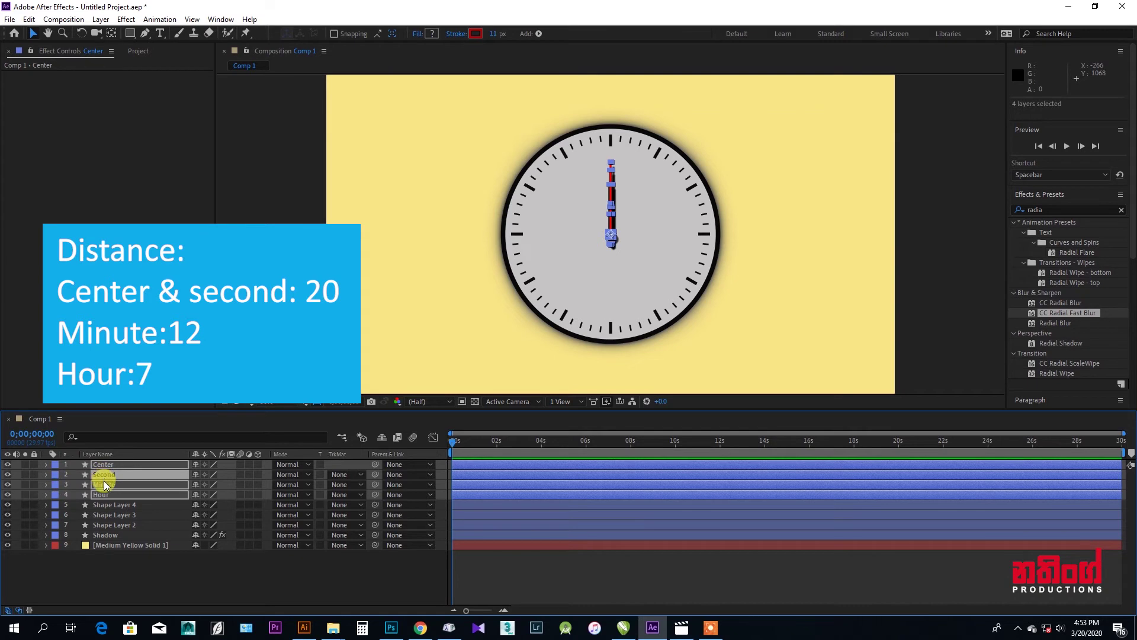
left_click(133, 588)
left_click(106, 473)
left_click(46, 475)
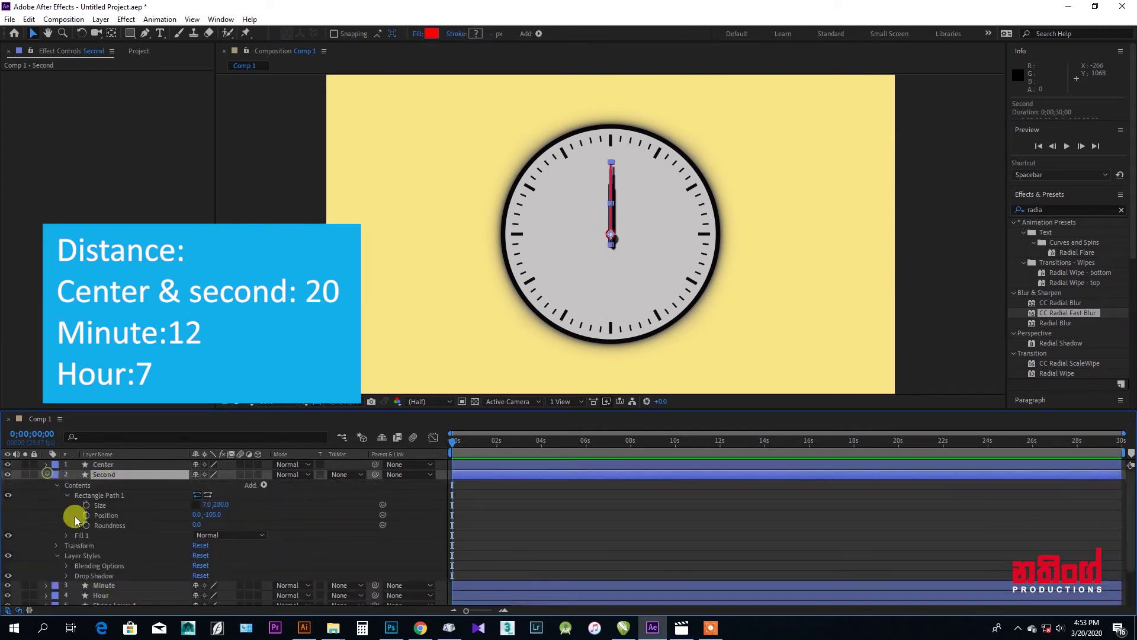
left_click(66, 576)
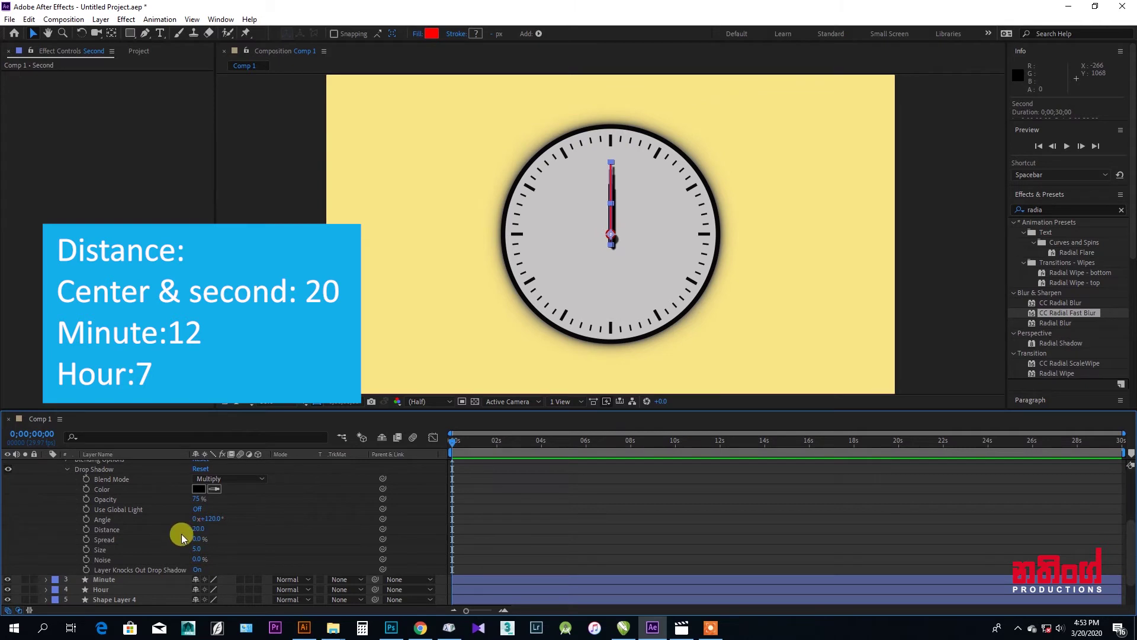
scroll(84, 533, "up", 4)
left_click(47, 475)
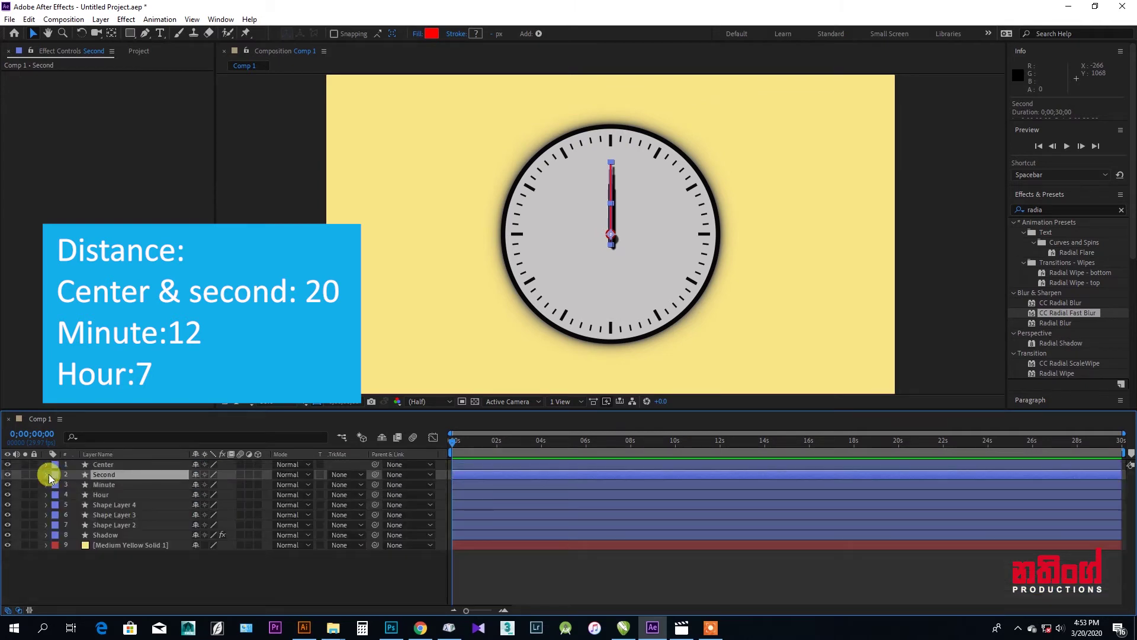
Set the Minute layer's Drop Shadow distance to 12 and collapse the layer.
left_click(45, 485)
left_click(46, 484)
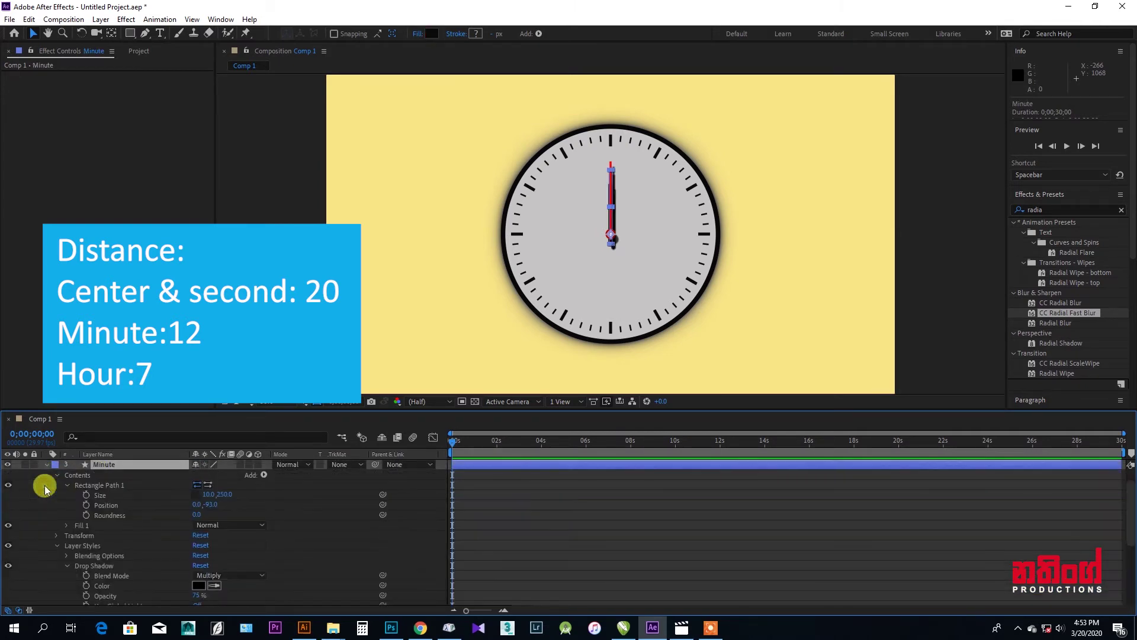
scroll(70, 566, "down", 5)
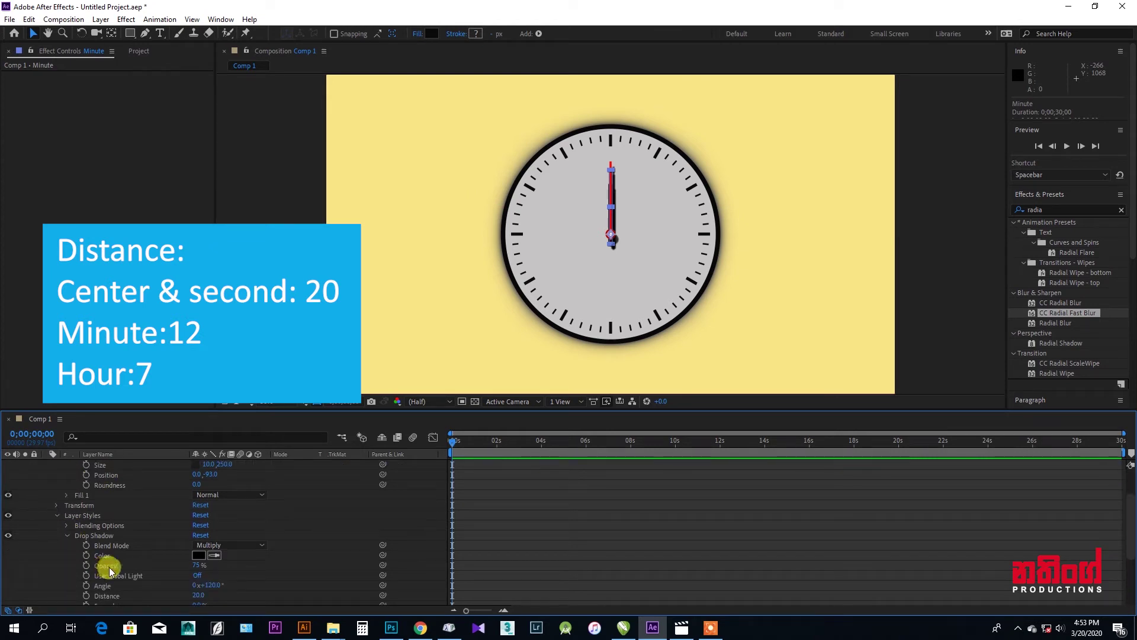
left_click(198, 596)
type("12")
key("Return")
scroll(55, 510, "up", 10)
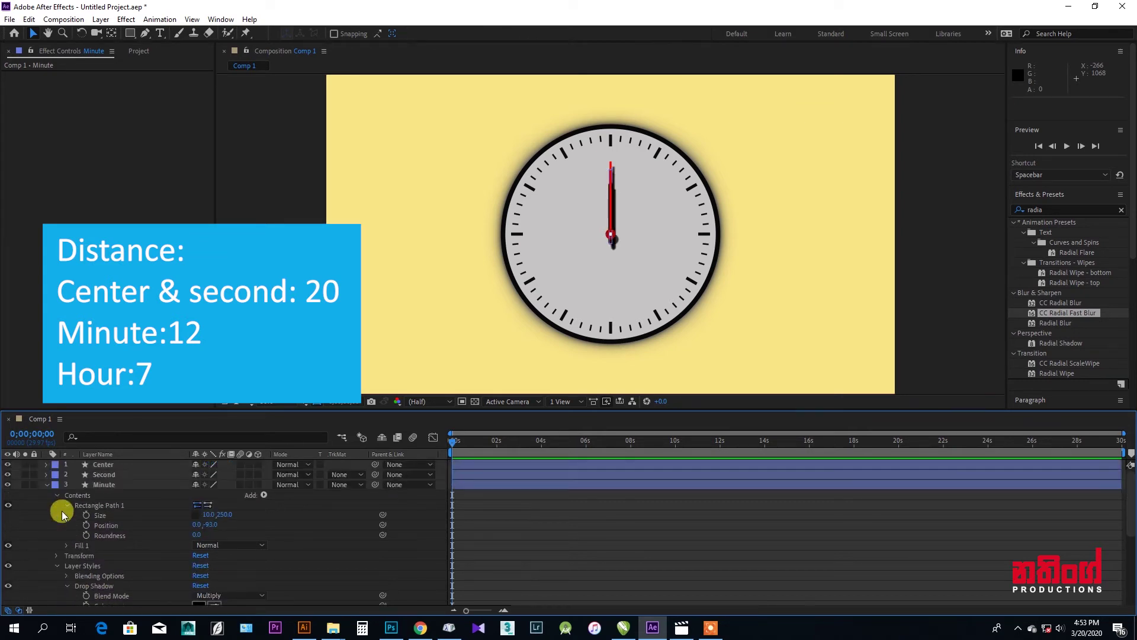
left_click(46, 485)
Set the Hour layer's Drop Shadow distance to 7, then collapse the layer and deselect it.
left_click(47, 495)
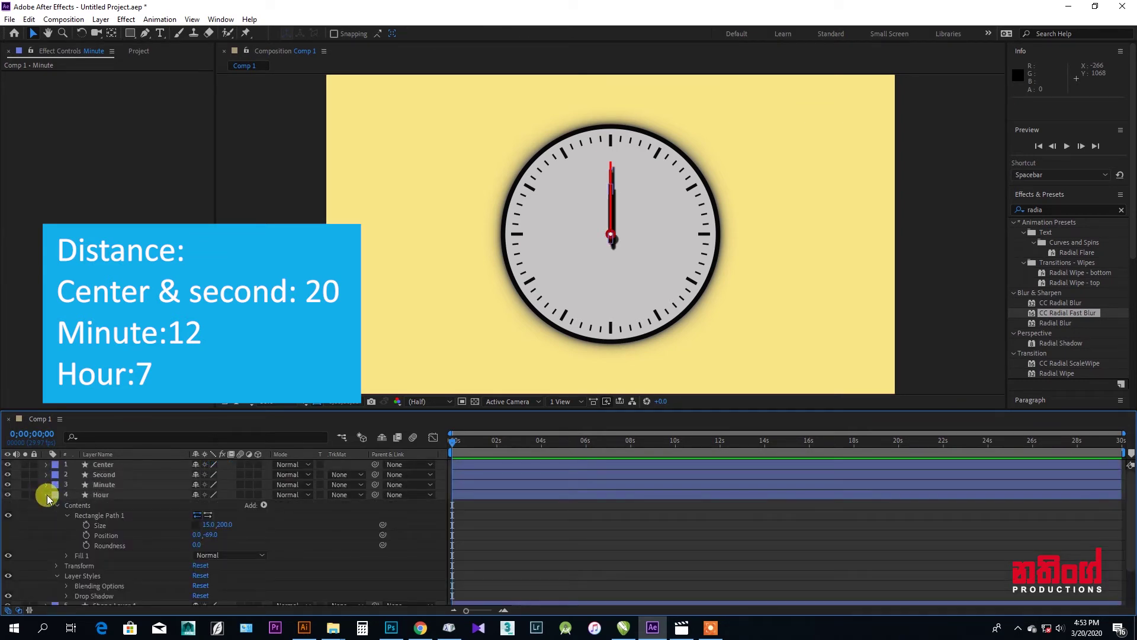
left_click(67, 596)
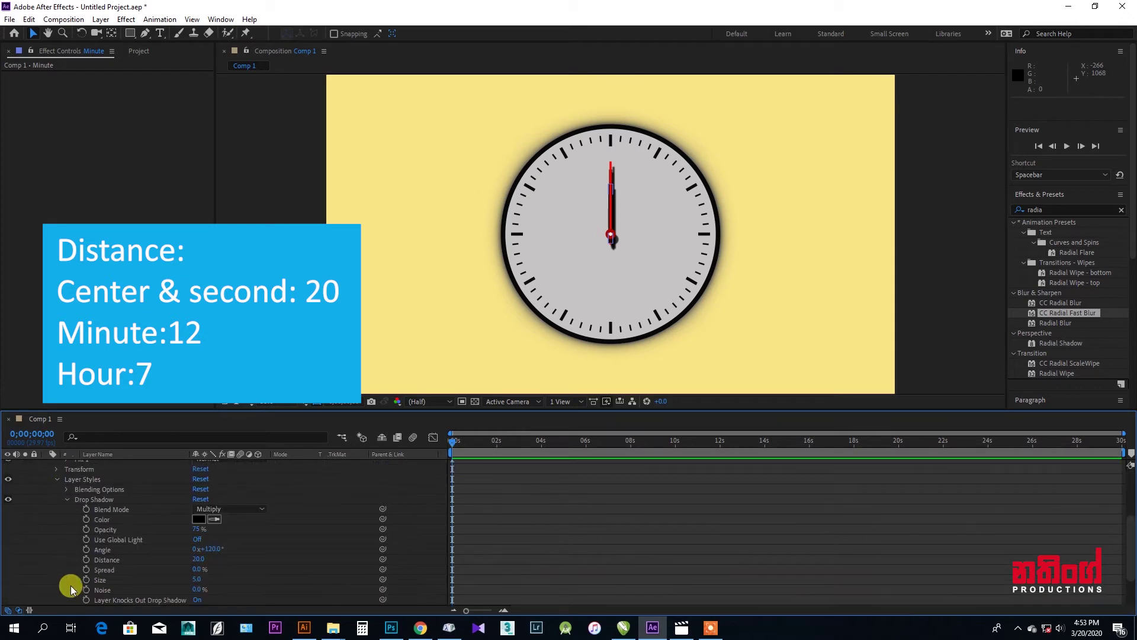
scroll(80, 565, "down", 5)
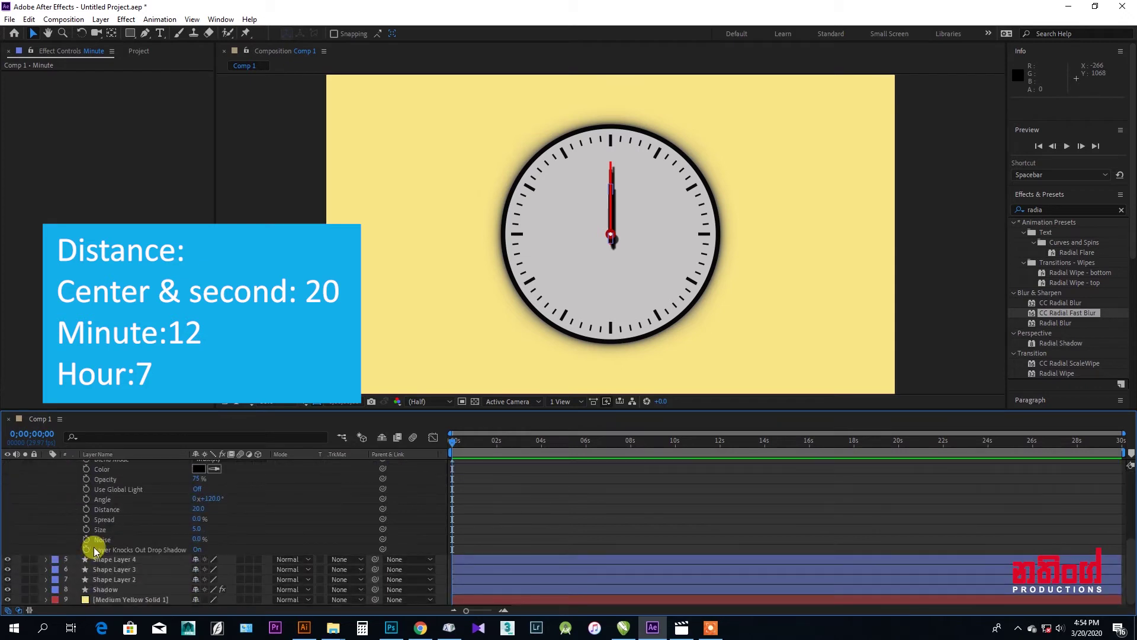
left_click(200, 509)
left_click(189, 508)
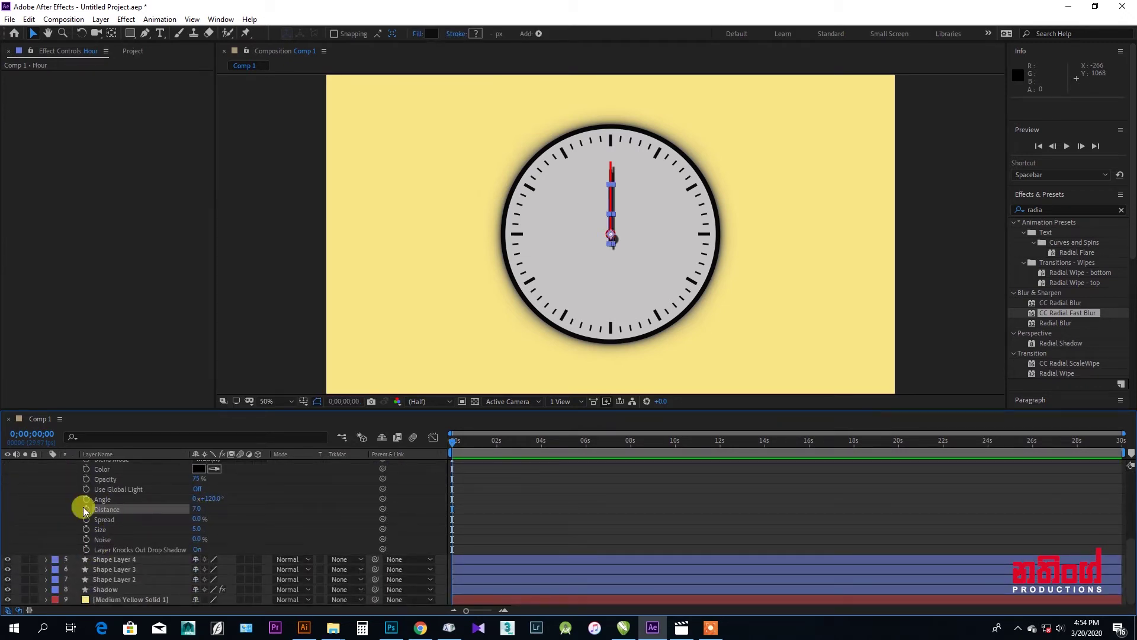
scroll(83, 510, "up", 5)
left_click(48, 498)
left_click(88, 568)
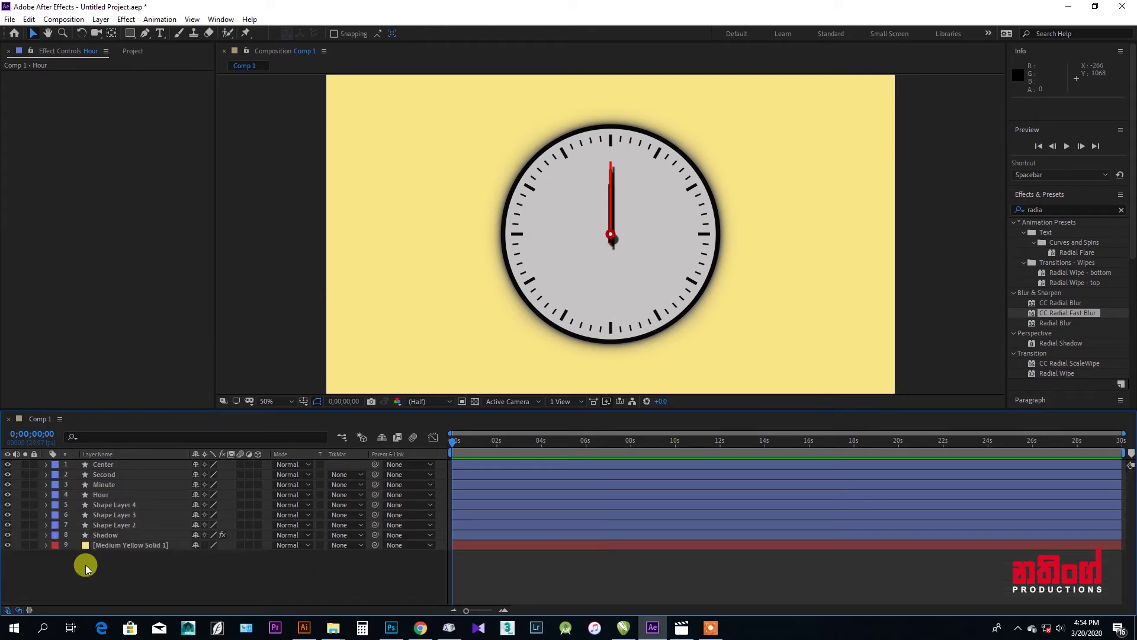
Shift all layers from Center through Shadow about 7 seconds later in the timeline, leaving the yellow solid in place, and deselect them.
left_click(104, 536)
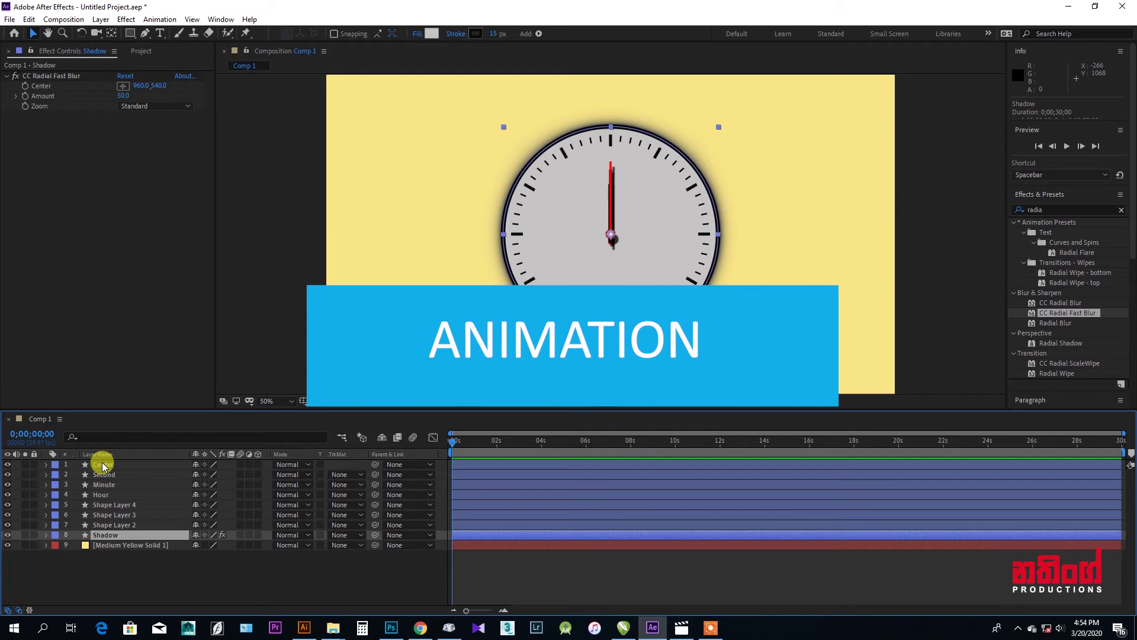
left_click(103, 465, "shift")
left_click_drag(462, 470, 617, 470)
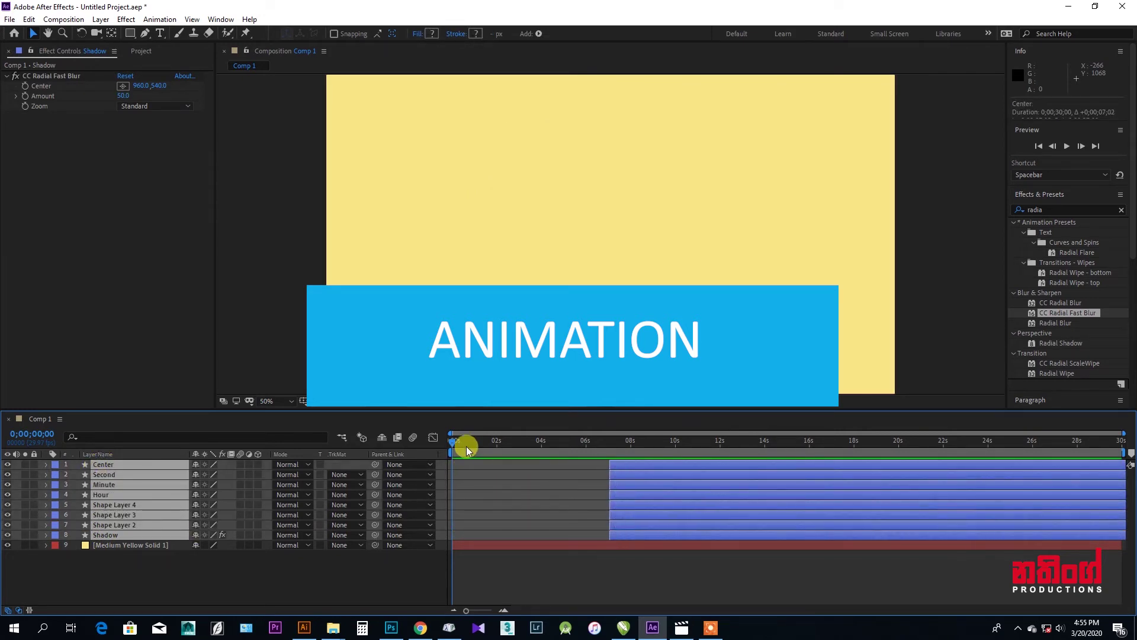
left_click(311, 584)
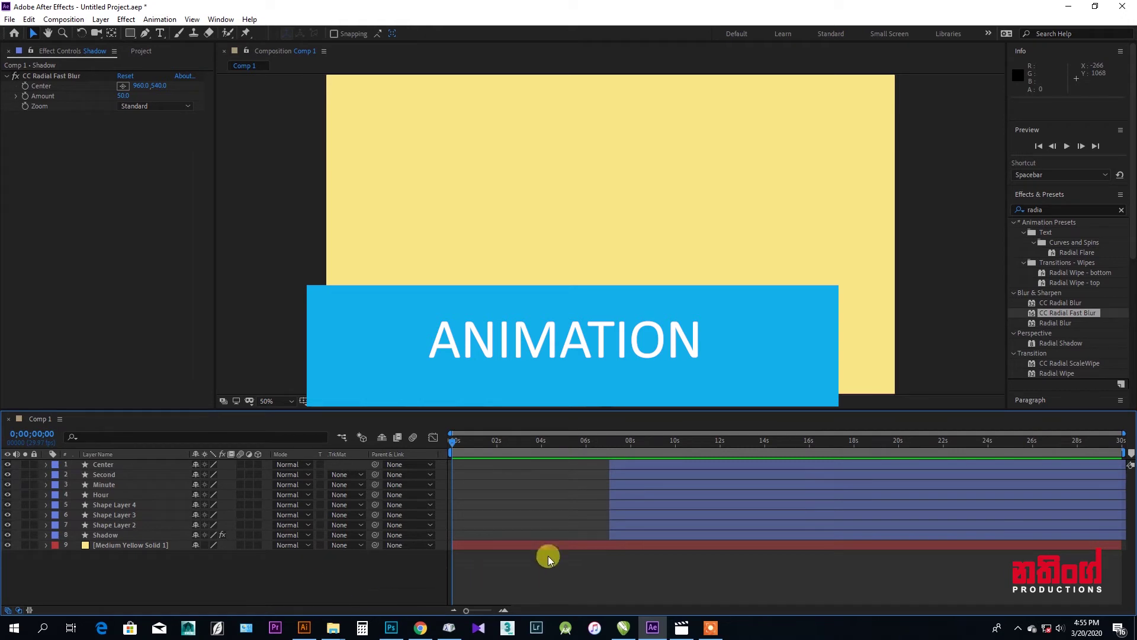
Move Shape Layer 2 back so it starts at 0 seconds, and return the current time to the start.
left_click(616, 524)
left_click_drag(627, 522, 468, 542)
left_click_drag(453, 442, 451, 442)
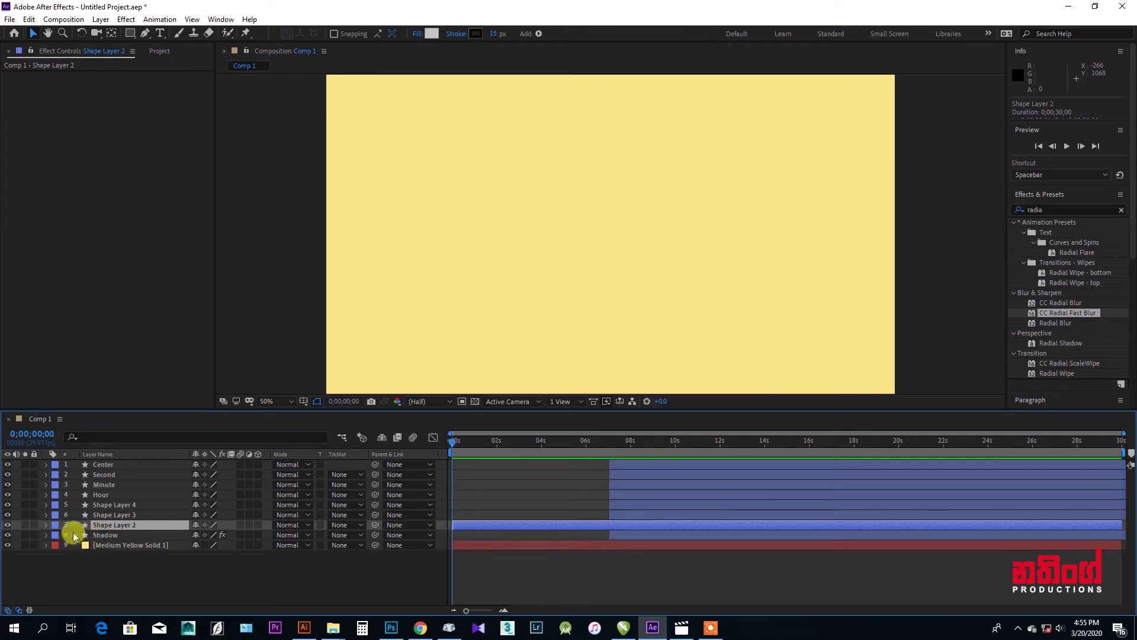
Keyframe Shape Layer 2's opacity from 0% at the start to 100% at 0;00;01;10.
left_click(46, 524)
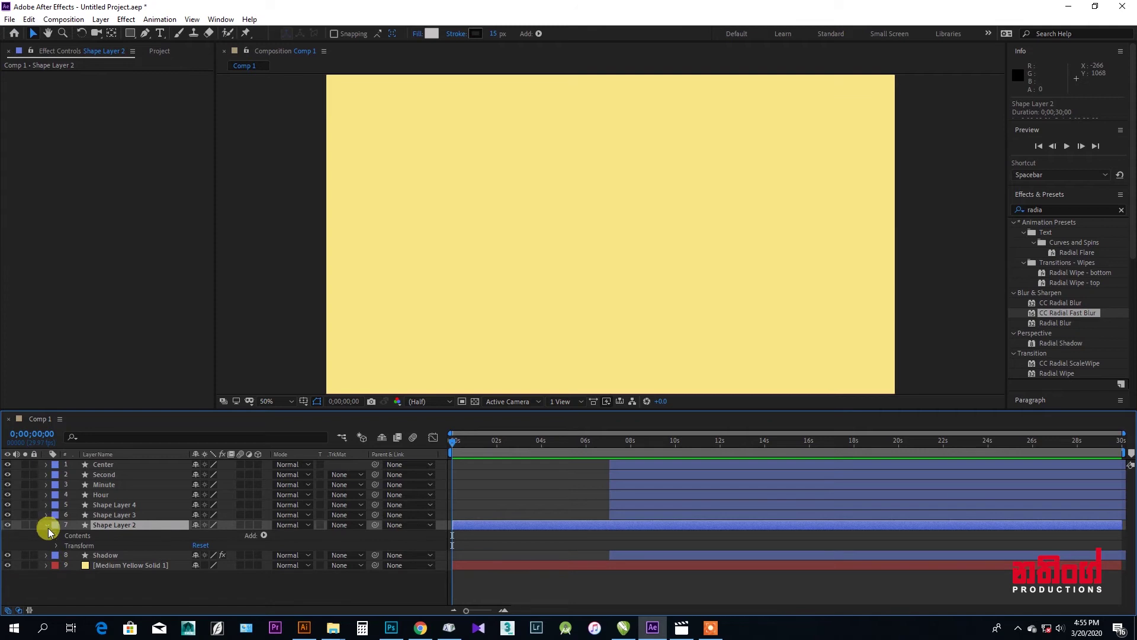
left_click(56, 545)
scroll(75, 574, "down", 1)
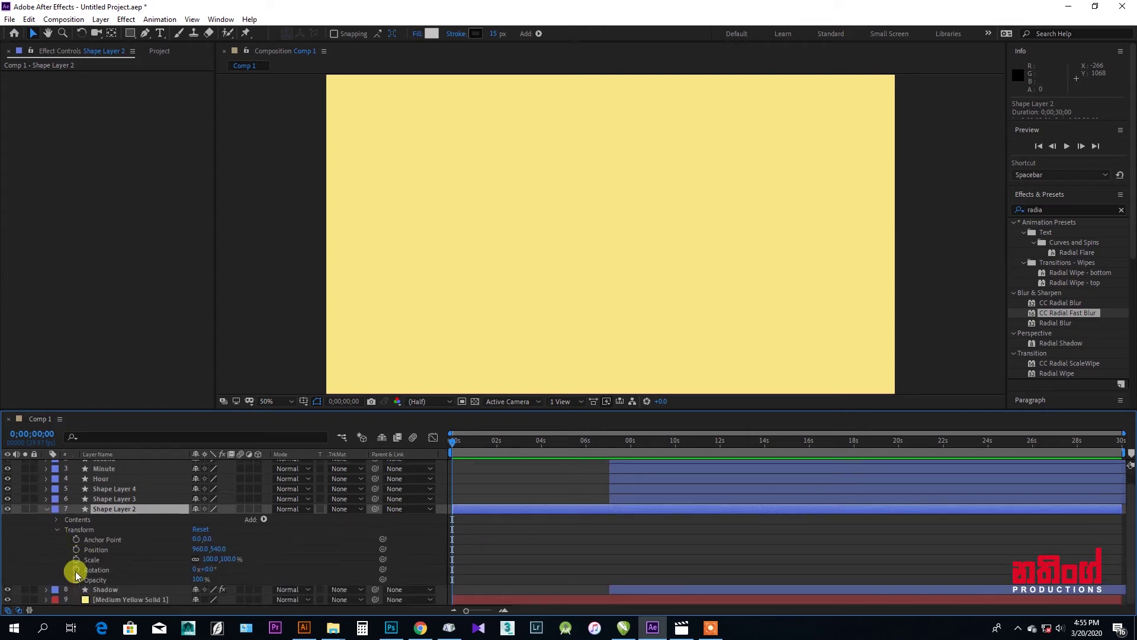
left_click(191, 580)
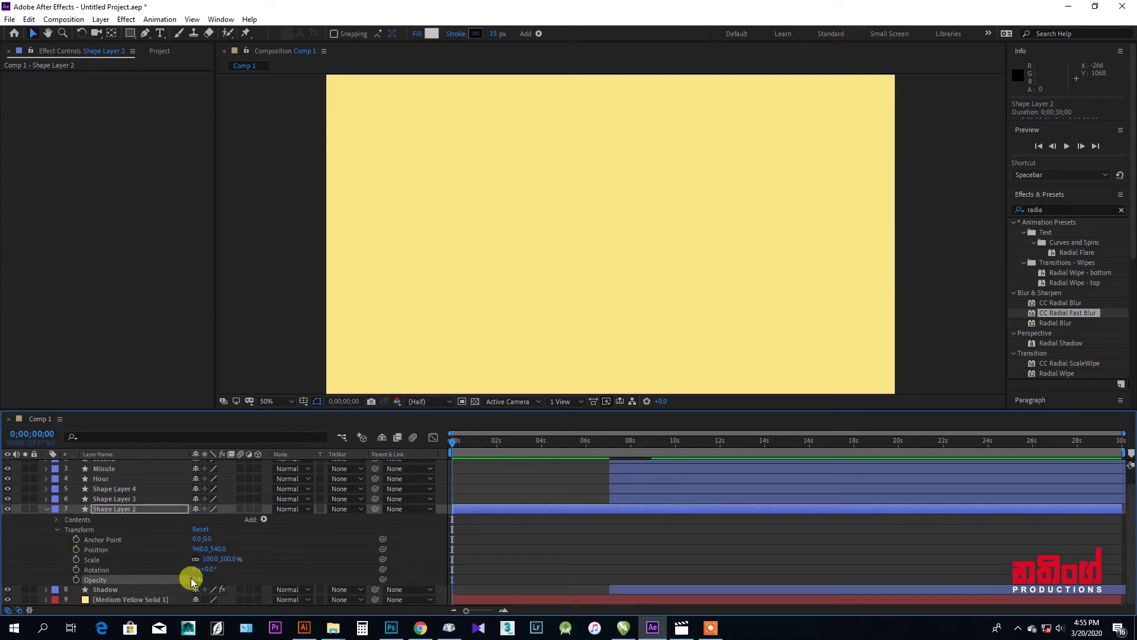
left_click(75, 580)
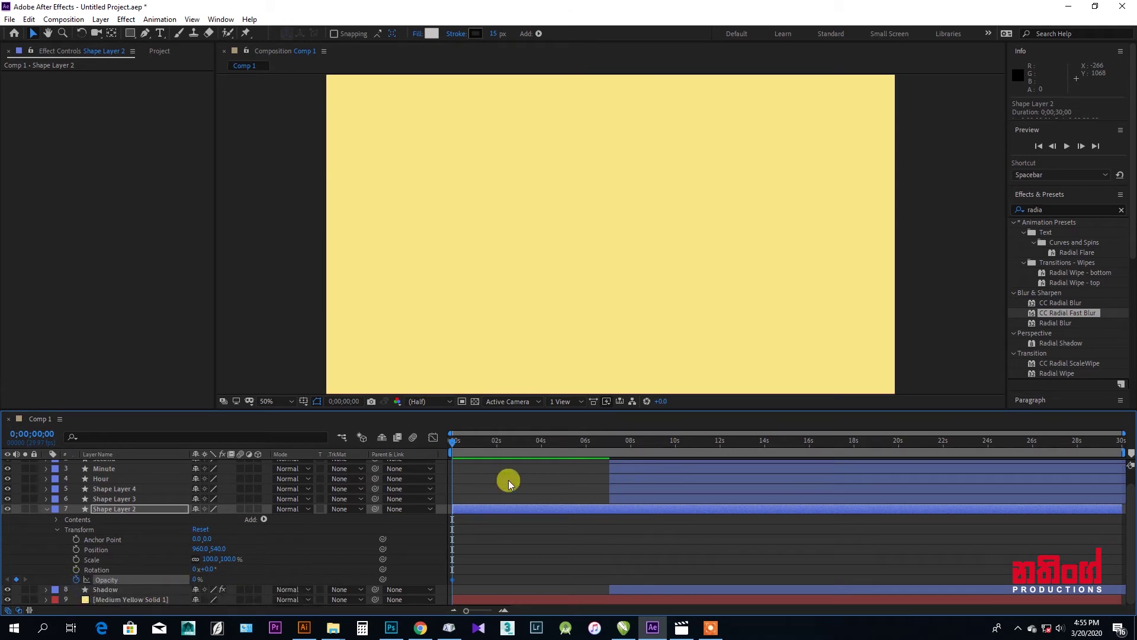
left_click_drag(453, 442, 482, 442)
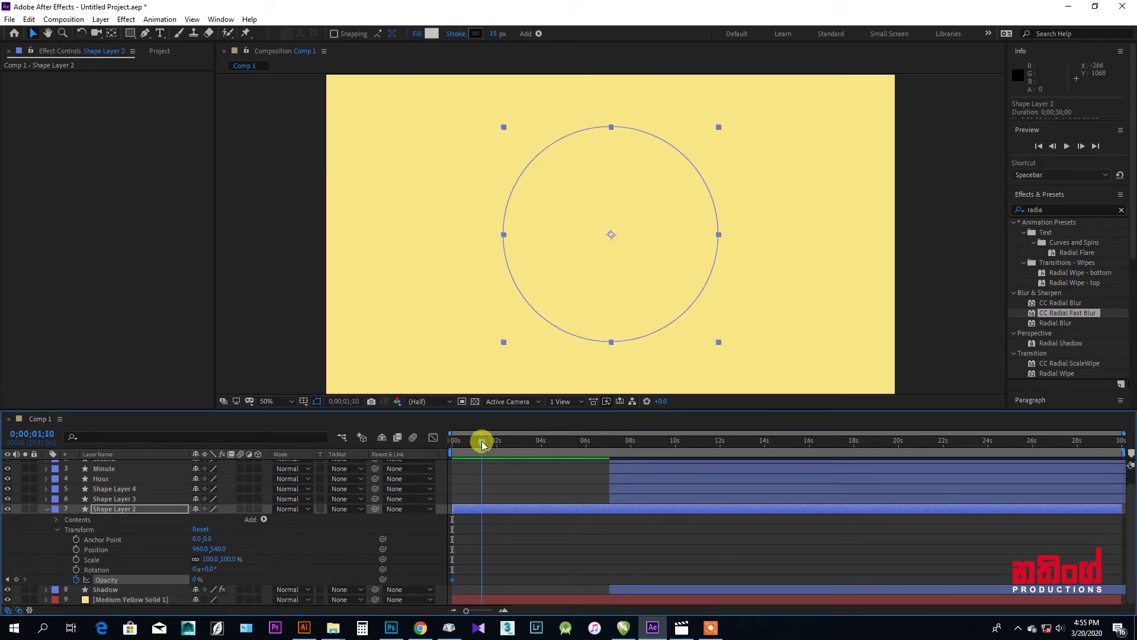
left_click(194, 580)
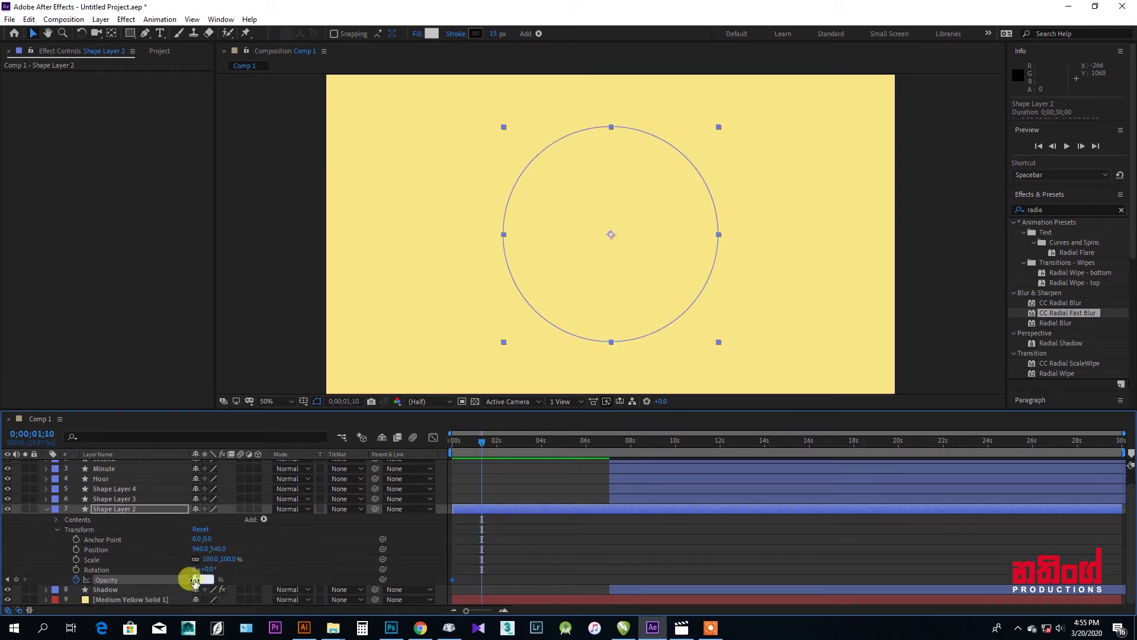
left_click(194, 580)
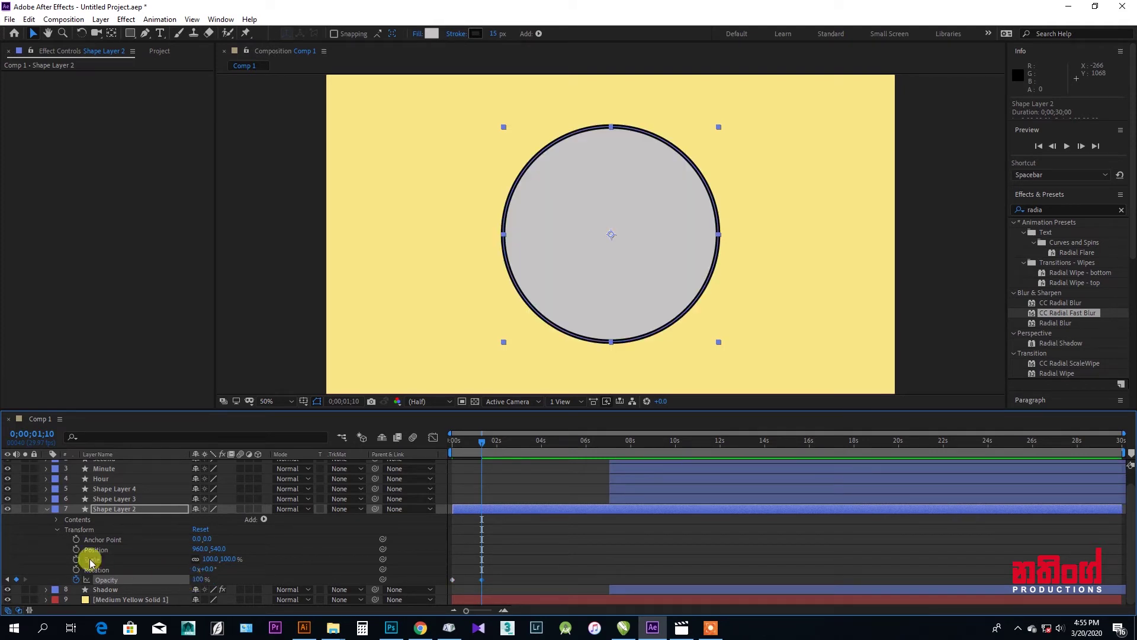
left_click(58, 531)
left_click(58, 536)
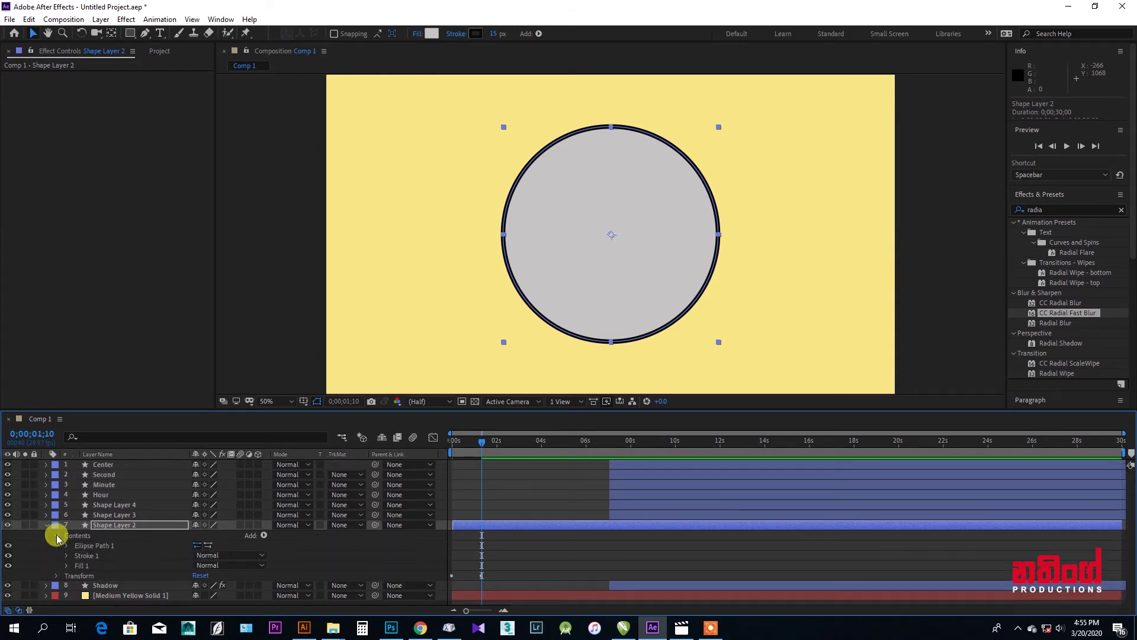
left_click(67, 546)
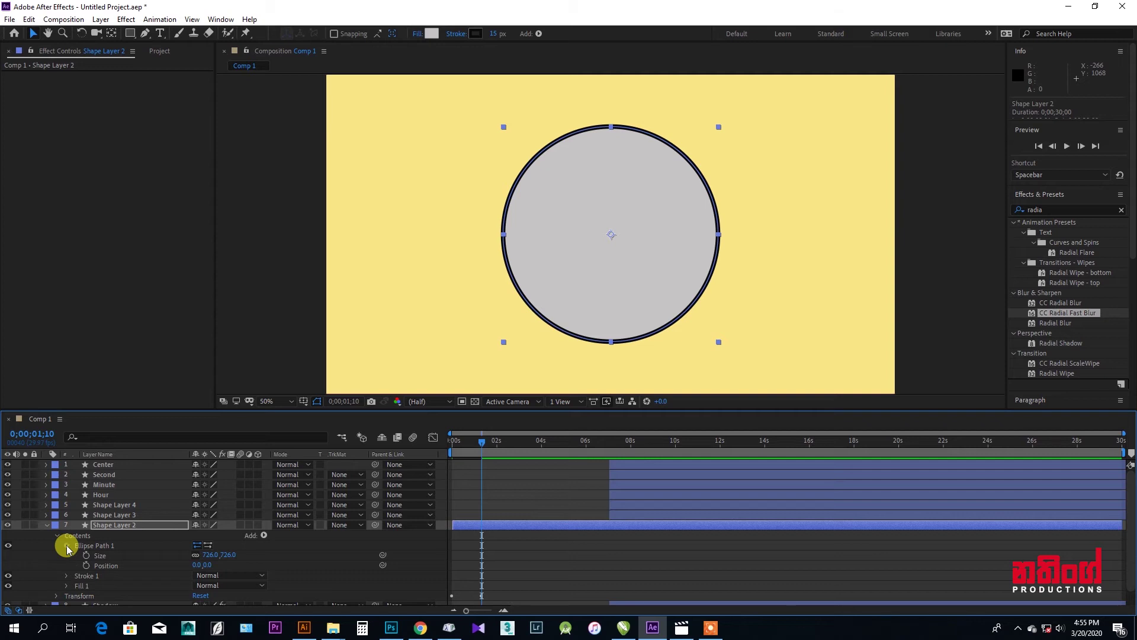
left_click(67, 546)
left_click(57, 536)
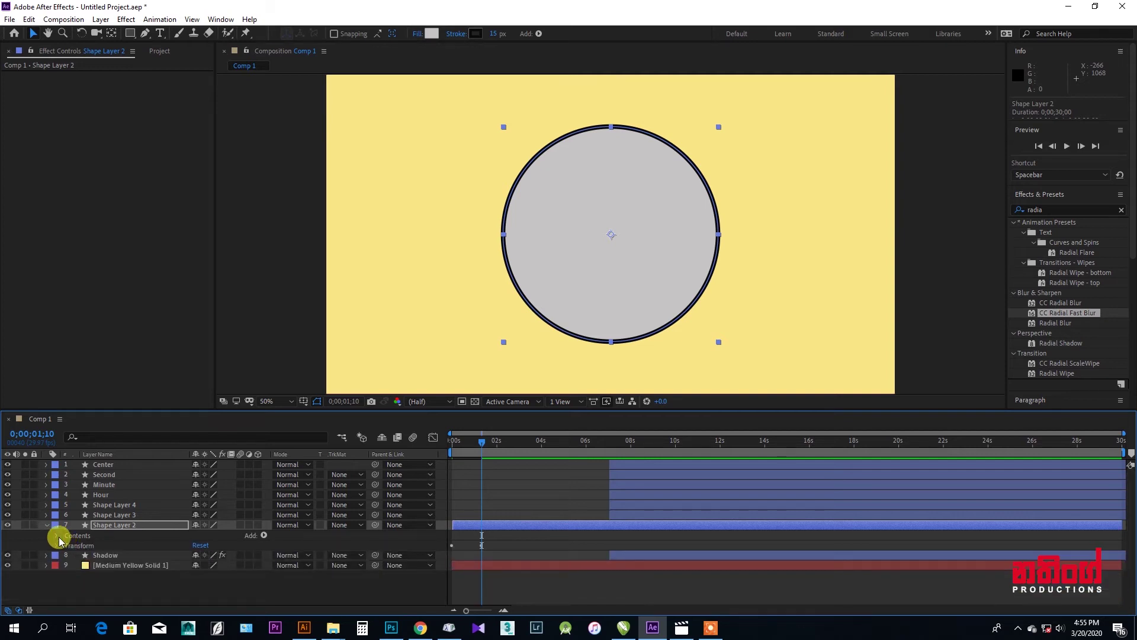
left_click(56, 545)
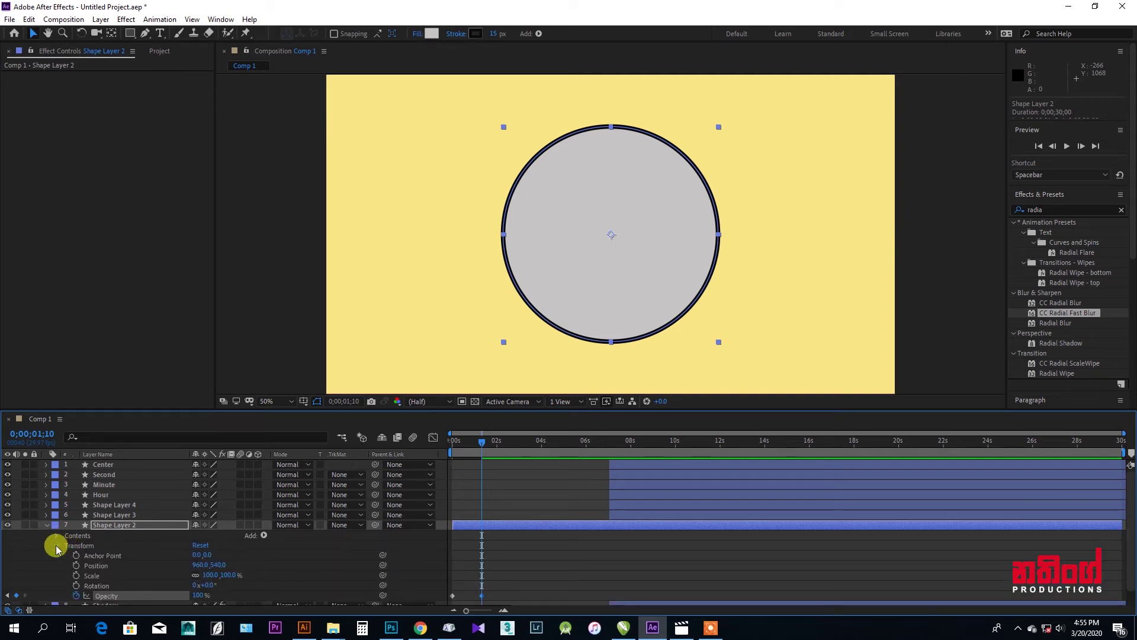
left_click(56, 545)
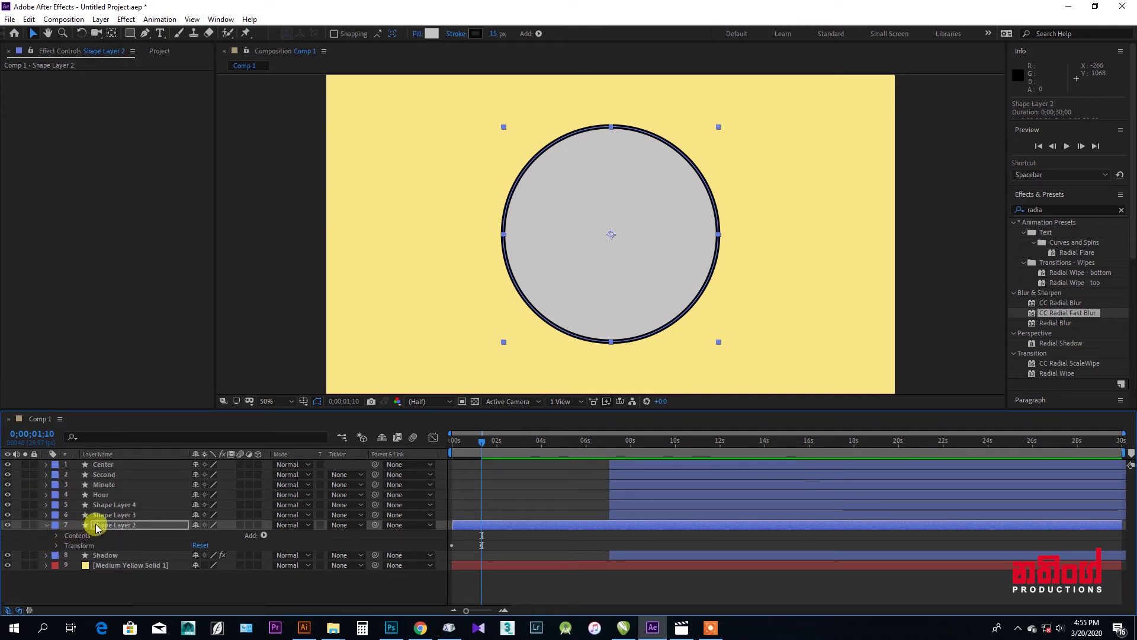
Keyframe Shape Layer 2's Stroke 1 width from 0 at 0;00;01;10 to 15 at 0;00;02;10, then collapse the layer.
left_click(57, 535)
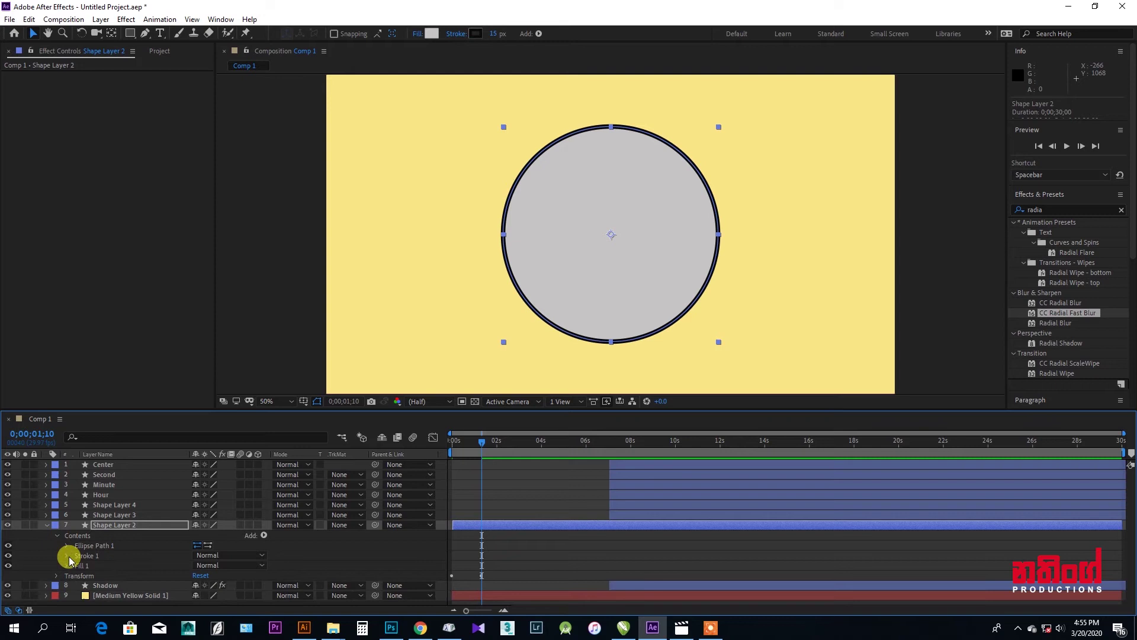
left_click(68, 557)
left_click(85, 520)
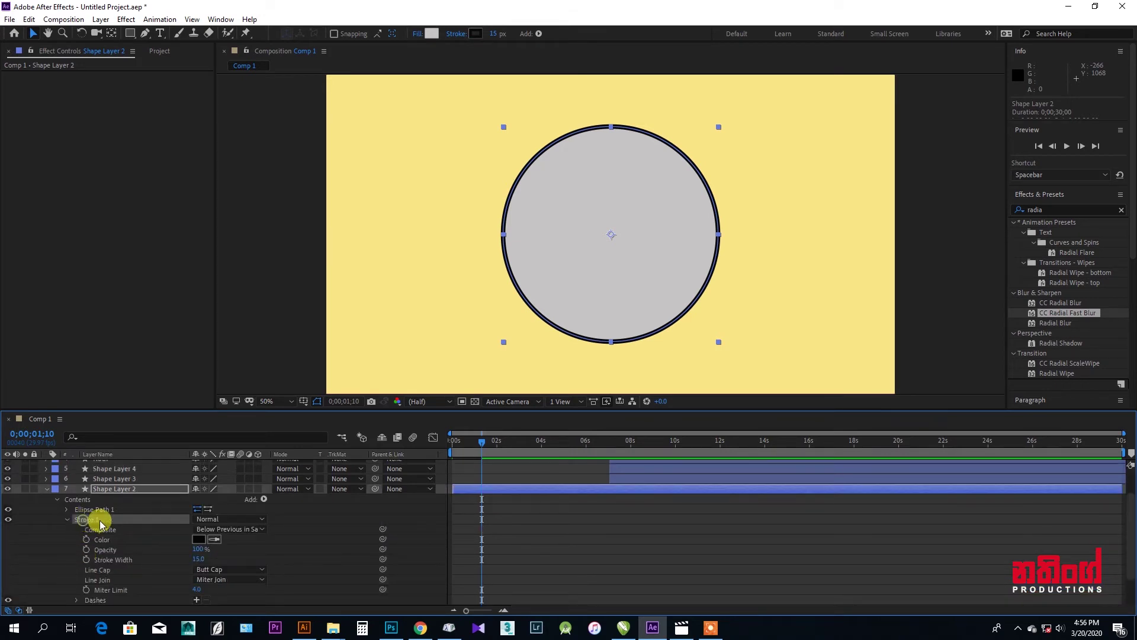
left_click(196, 560)
type("0")
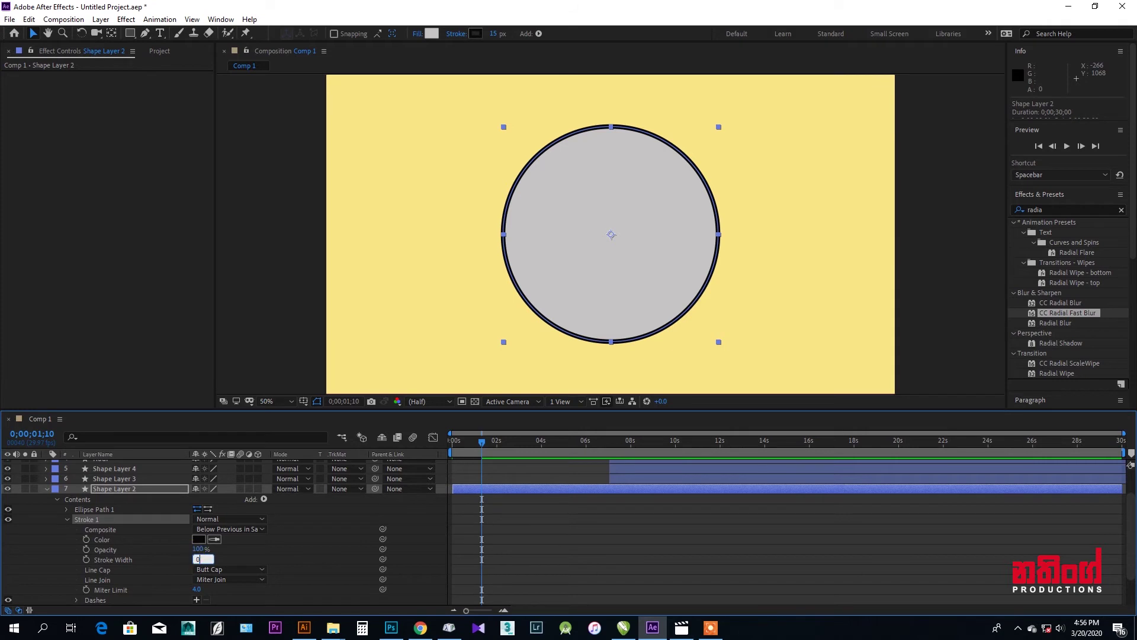
key("Return")
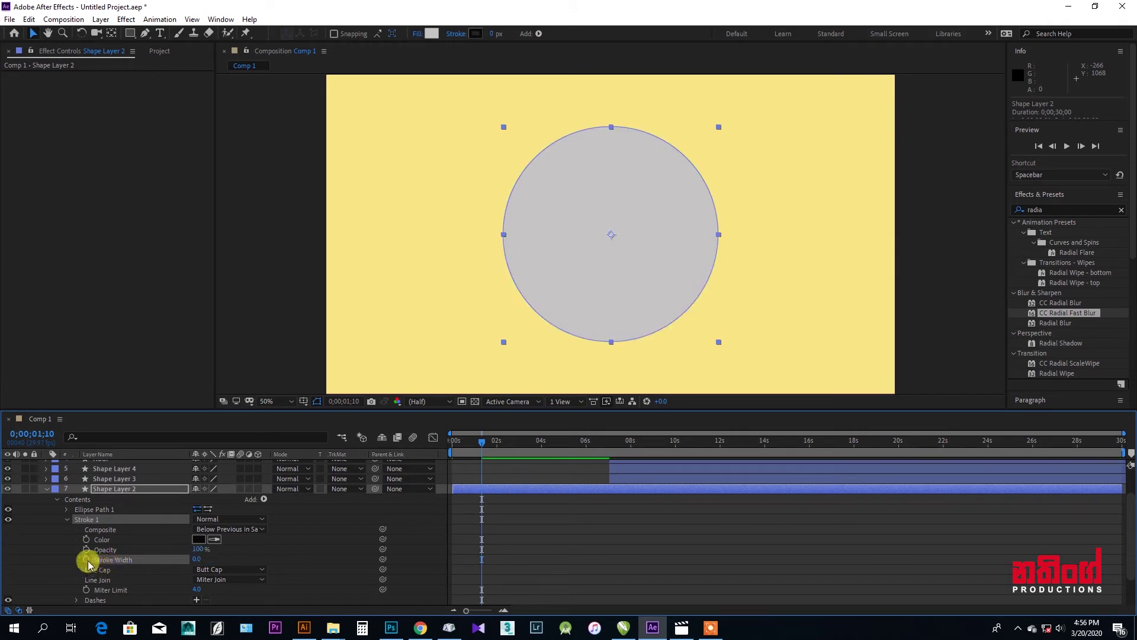
left_click_drag(482, 441, 505, 445)
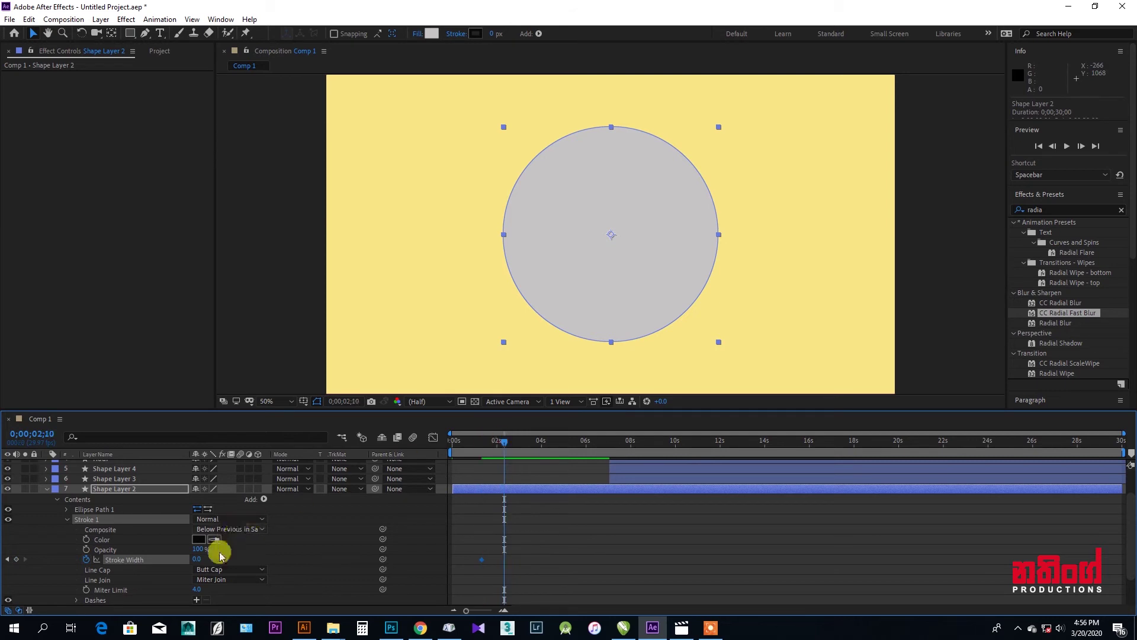
left_click(196, 559)
type("15")
key("Return")
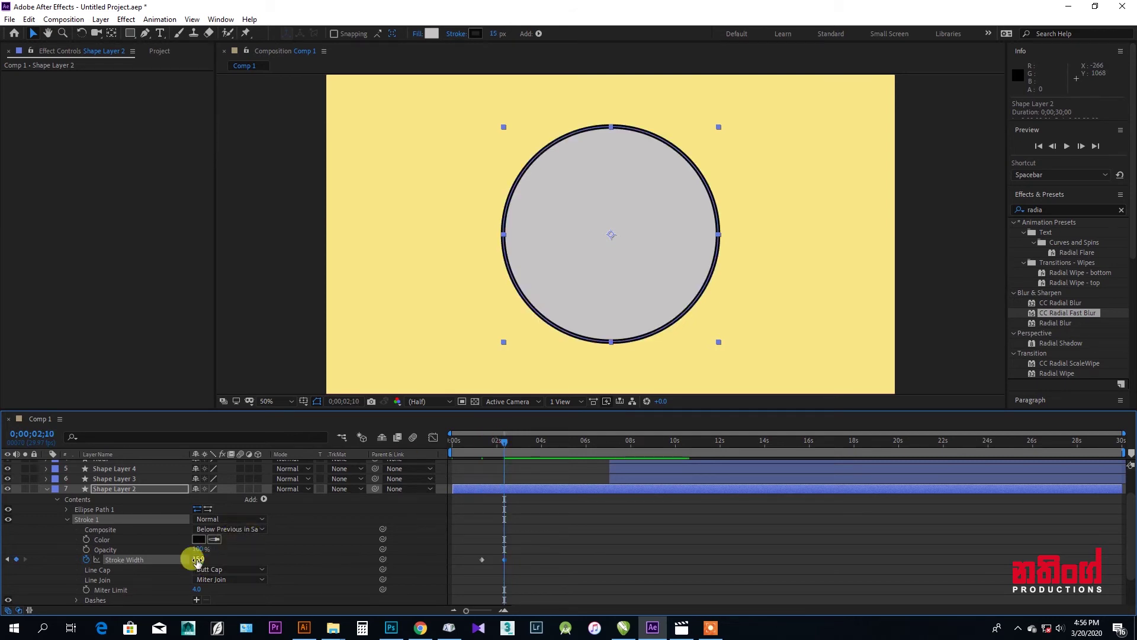
left_click(47, 490)
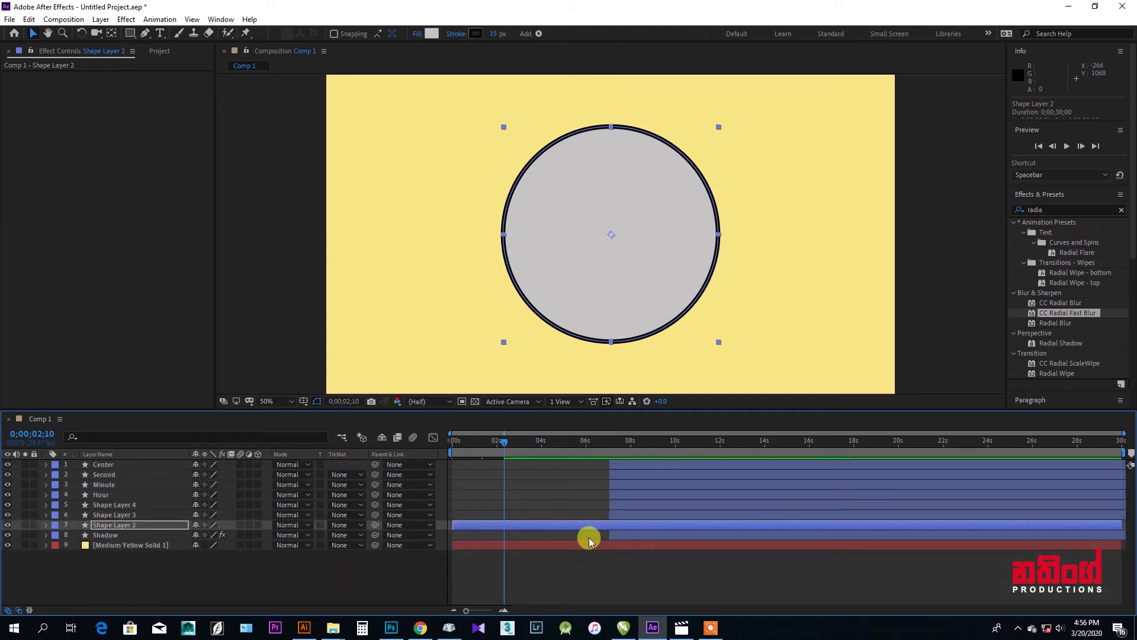
Move the Shadow layer to start at 0;00;02;10 and keyframe its opacity at 0% there.
left_click(618, 535)
left_click_drag(631, 537, 526, 542)
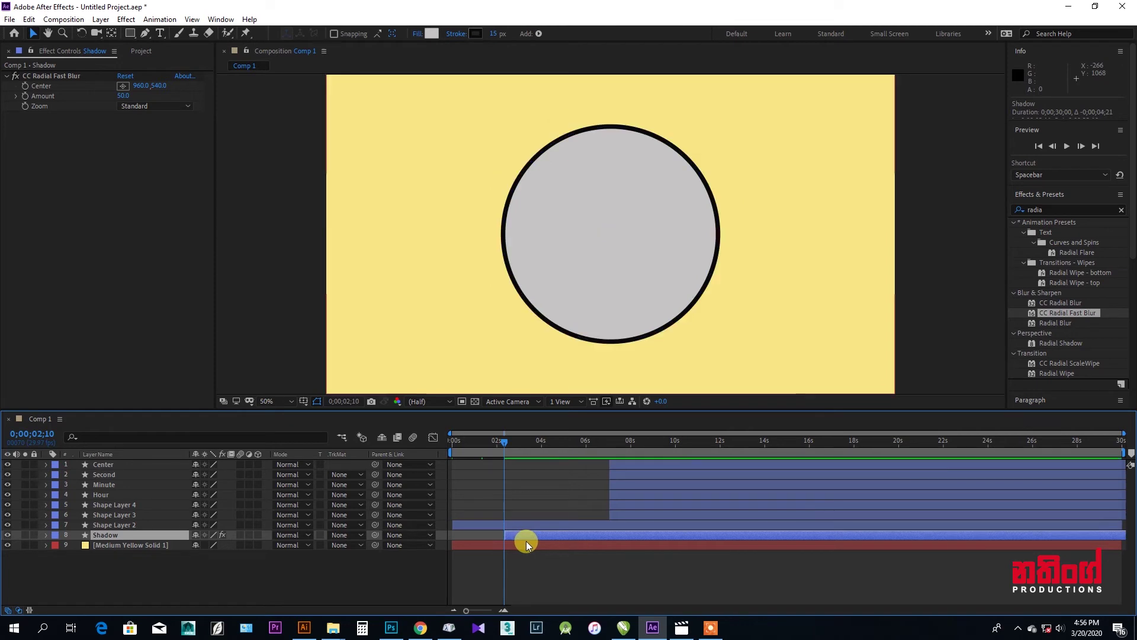
left_click(54, 541)
left_click(47, 535)
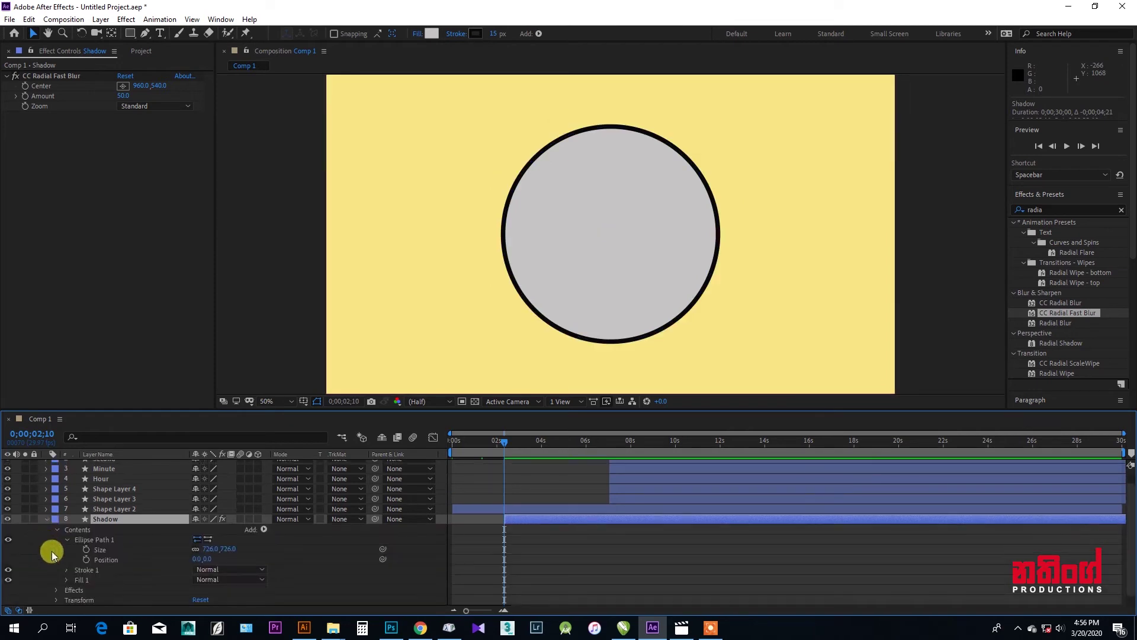
left_click(54, 530)
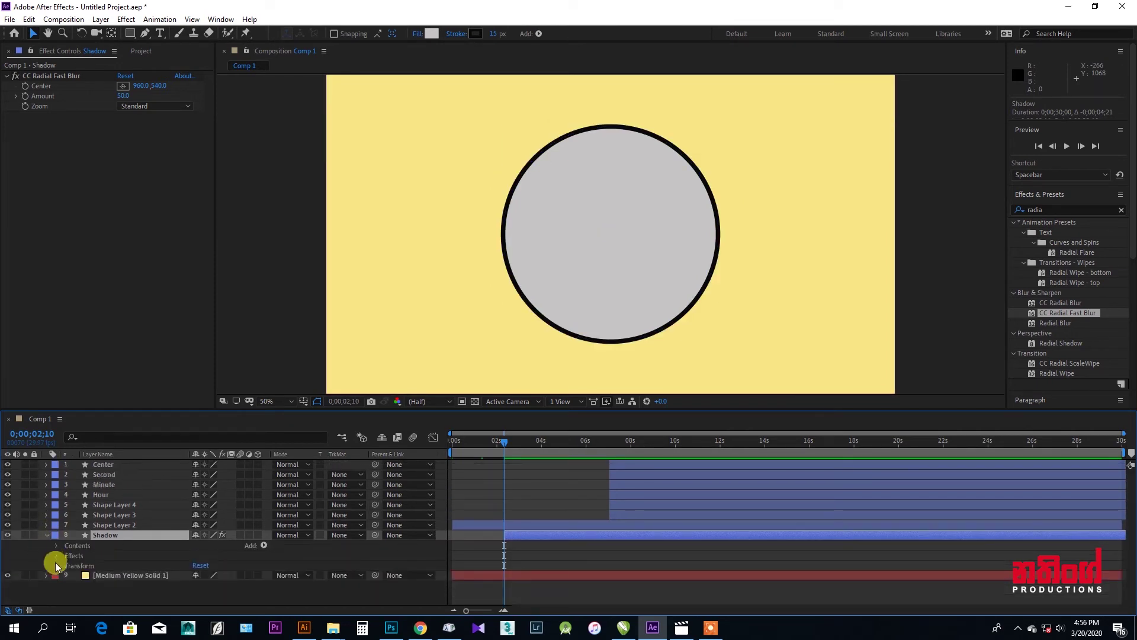
left_click(57, 567)
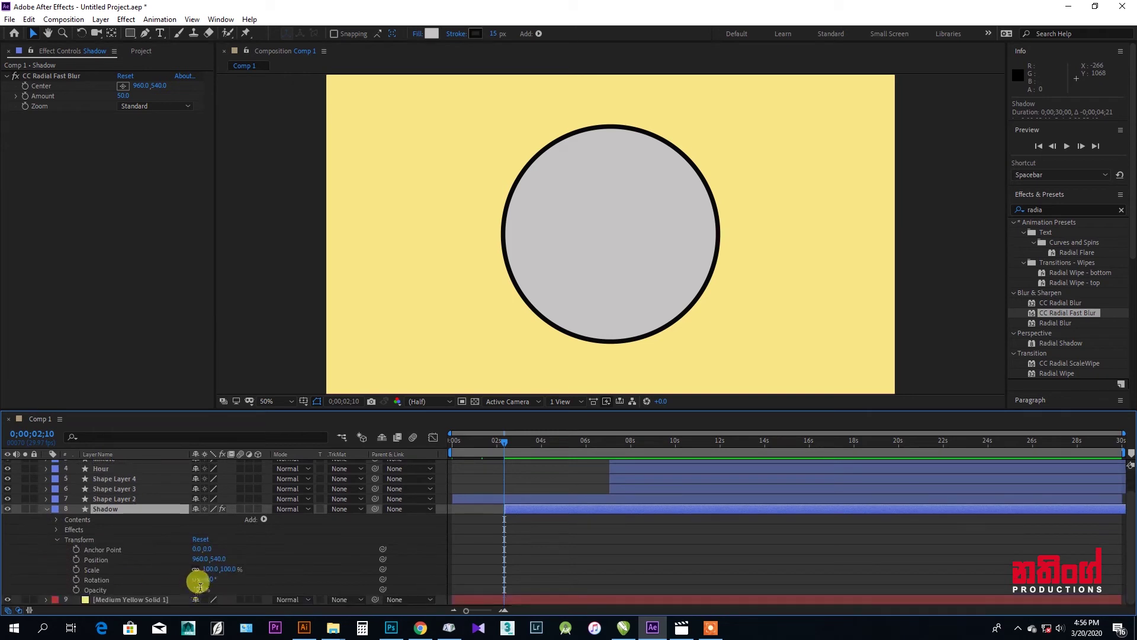
type("0")
left_click(76, 590)
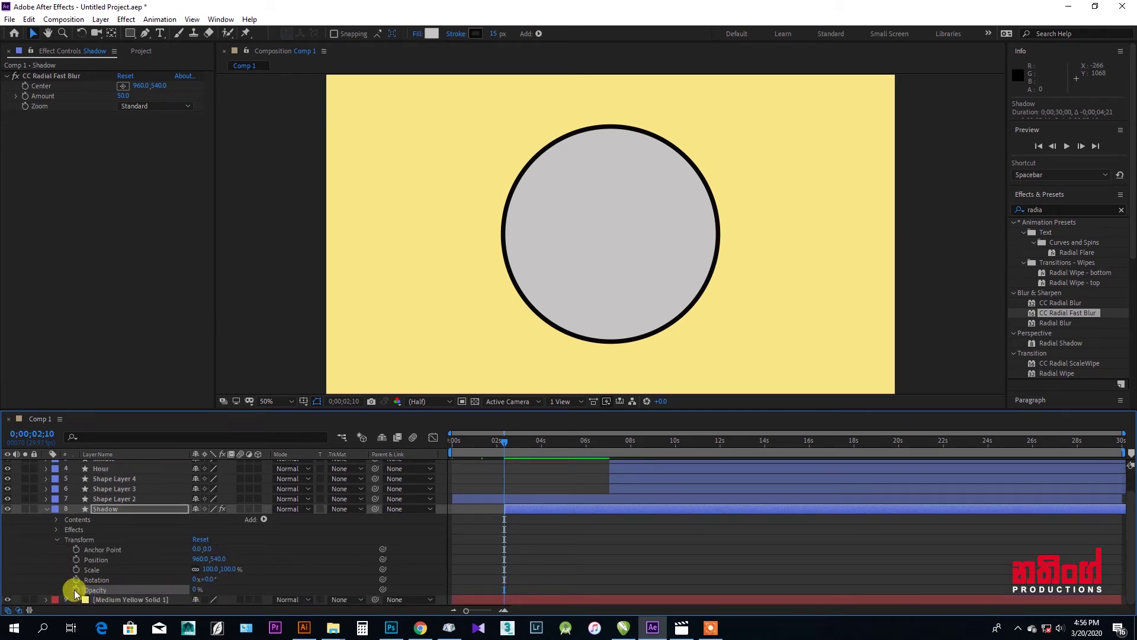
Keyframe the Shadow layer's opacity at 100% at 0;00;03;11, then collapse the layer.
left_click_drag(505, 439, 529, 443)
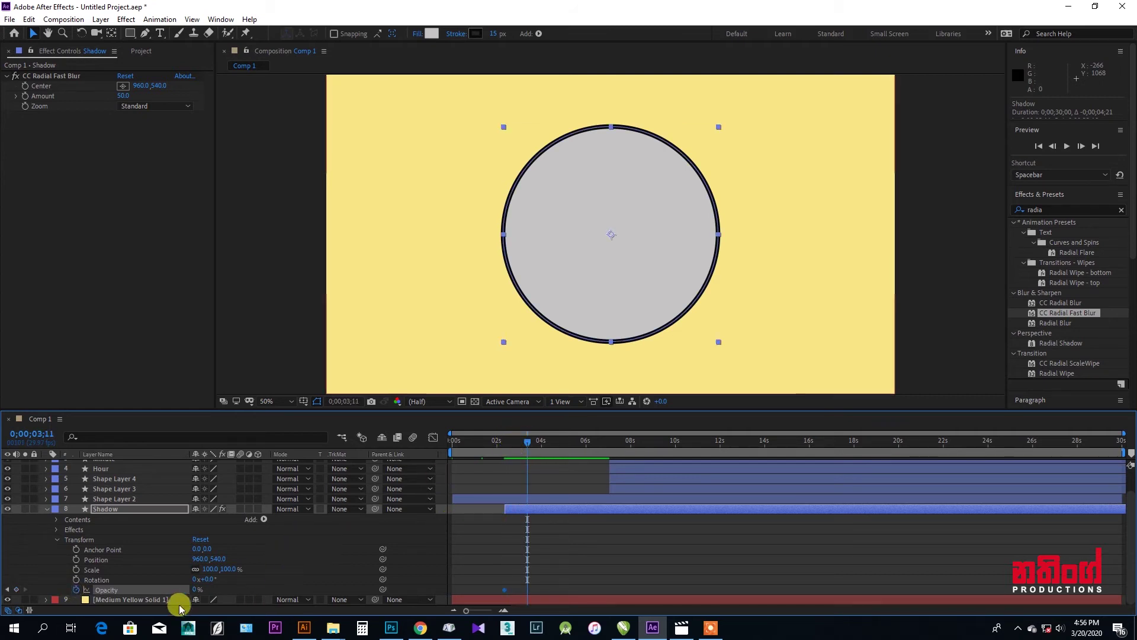
left_click(195, 590)
type("100")
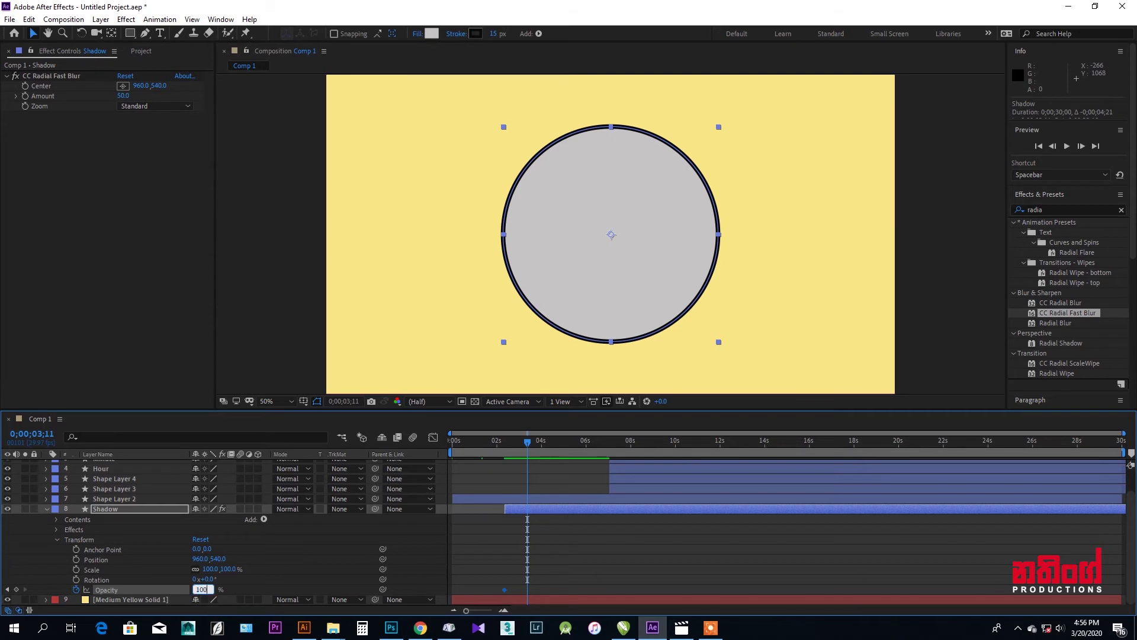
key("Return")
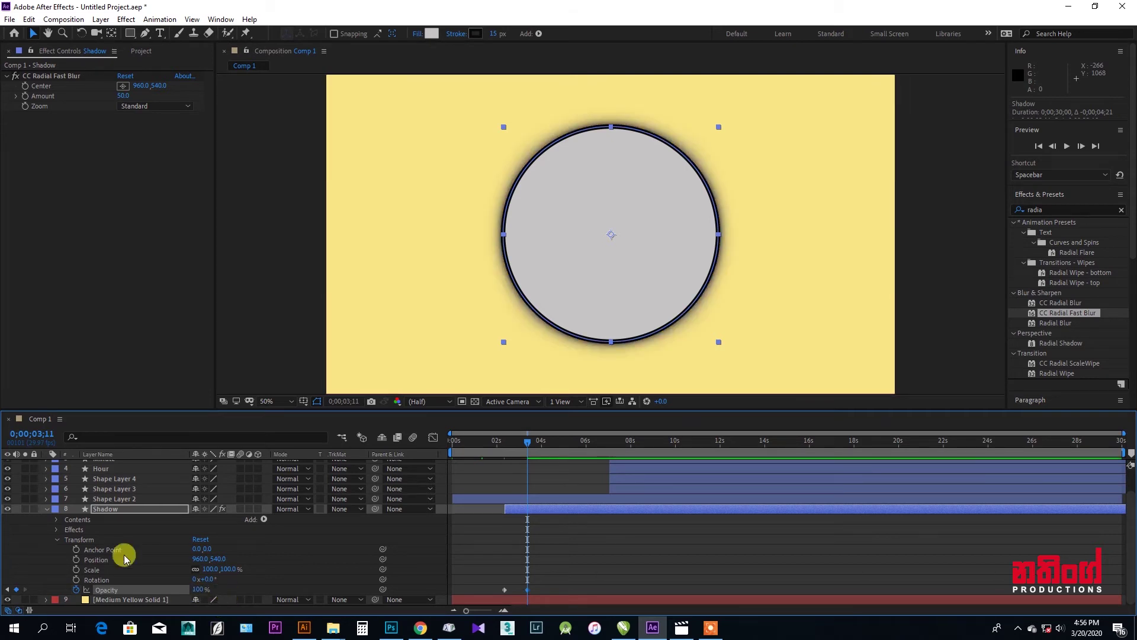
left_click(58, 541)
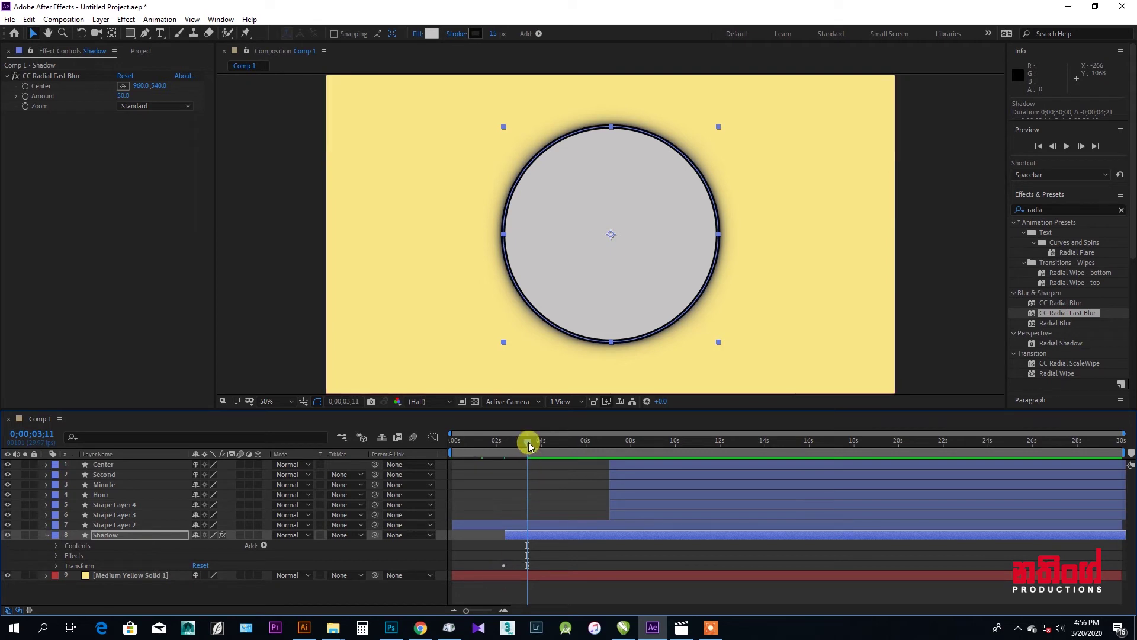
left_click(47, 536)
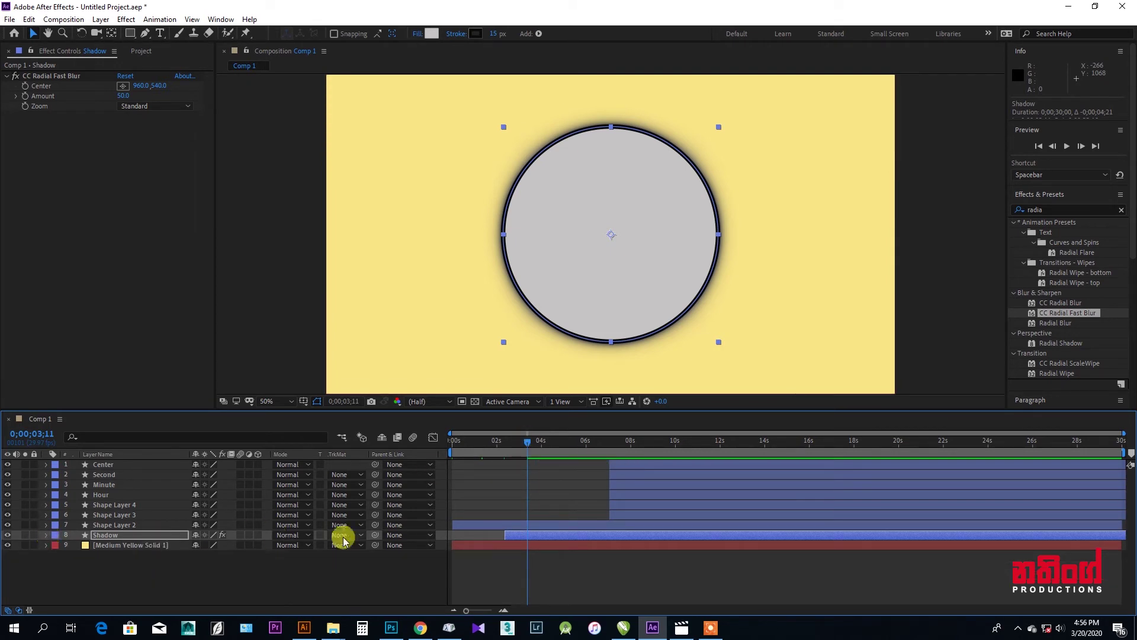
Move Shape Layer 3 earlier in the timeline so it starts at 0;00;03;11.
left_click(533, 533)
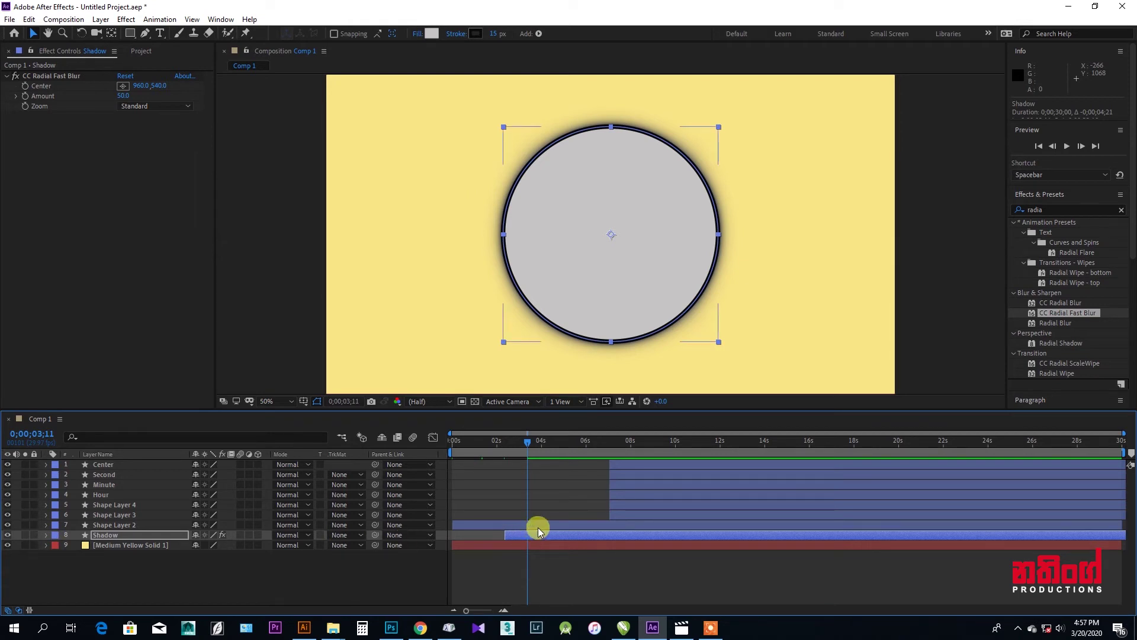
left_click(616, 513)
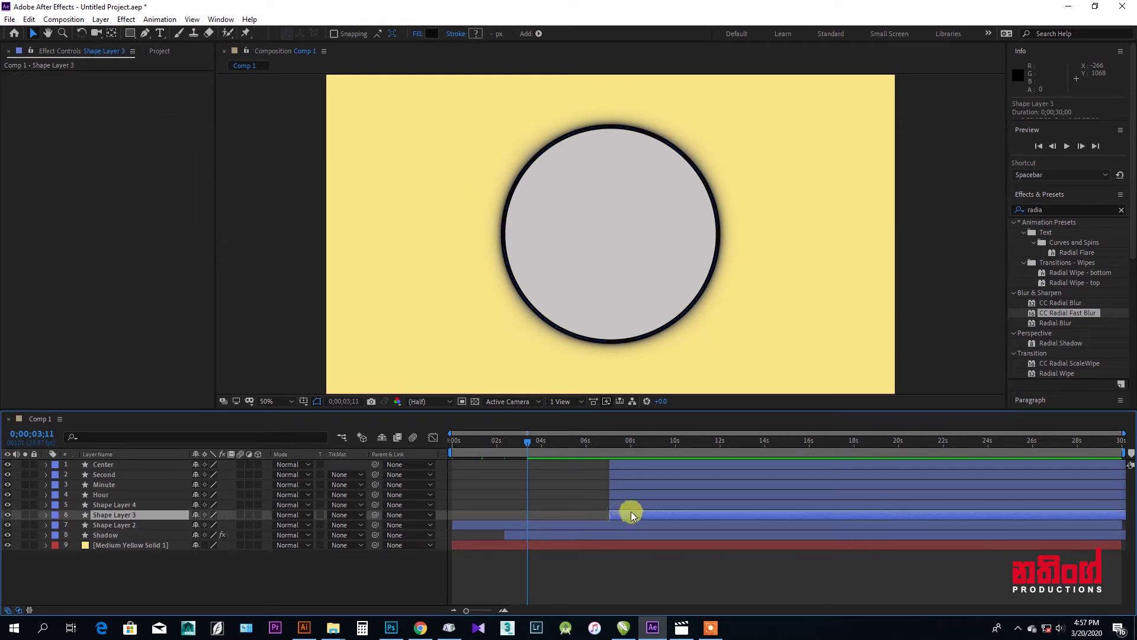
left_click_drag(620, 519, 541, 526)
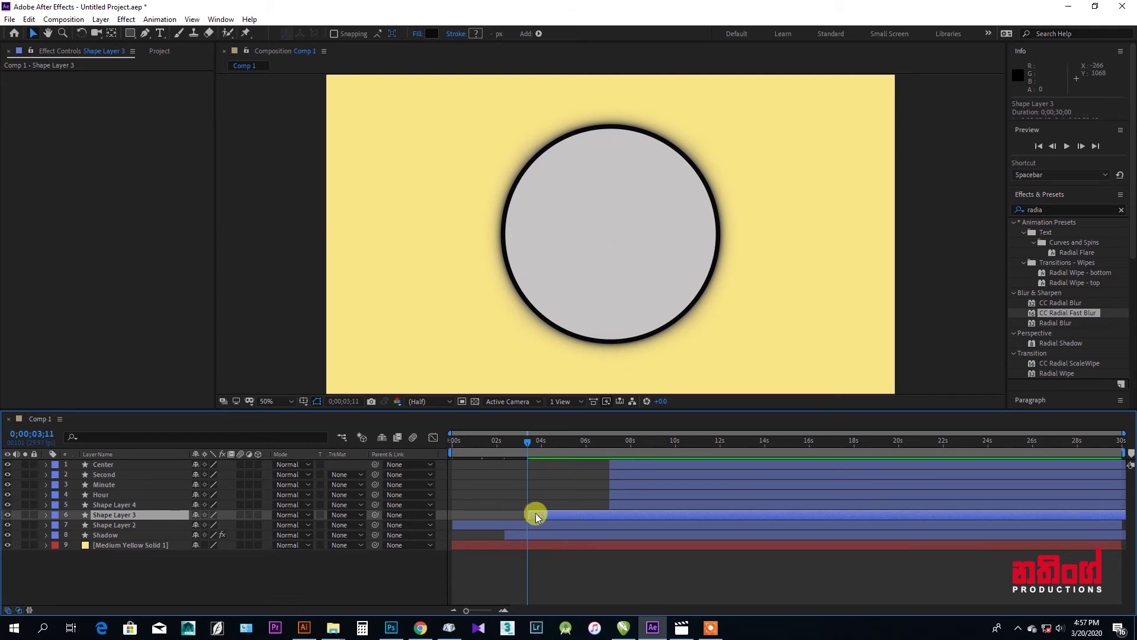
Set Shape Layer 3's Repeater 1 copies to 0 and keyframe the value at 0;00;03;11.
left_click(47, 514)
scroll(47, 516, "down", 1)
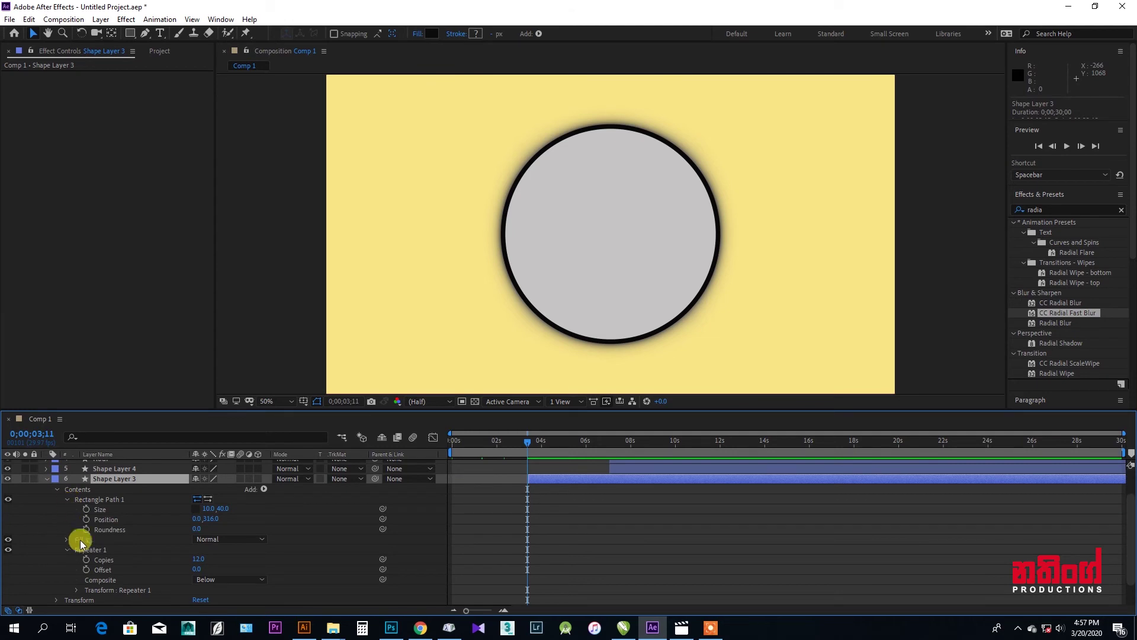
left_click(66, 500)
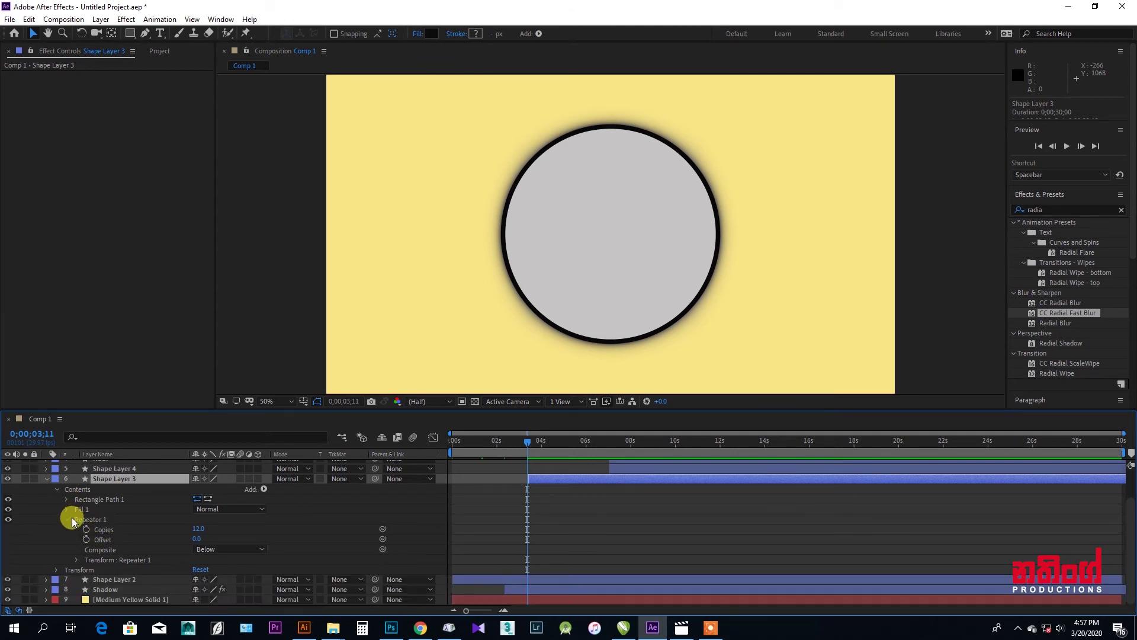
left_click(70, 521)
left_click(198, 529)
type("0")
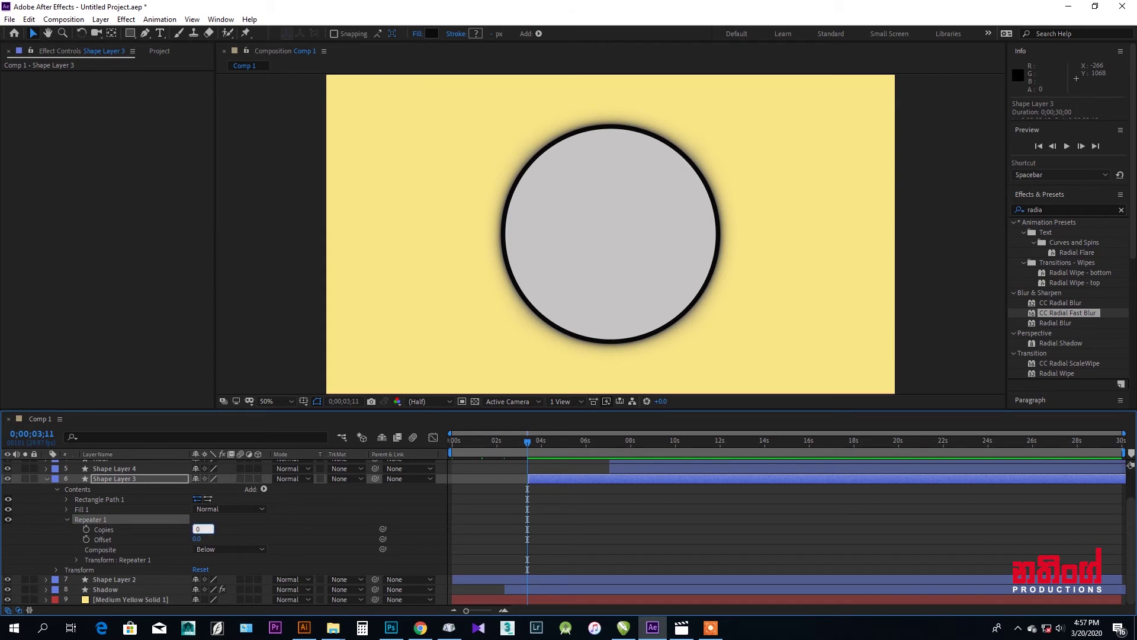
key("Return")
left_click(86, 529)
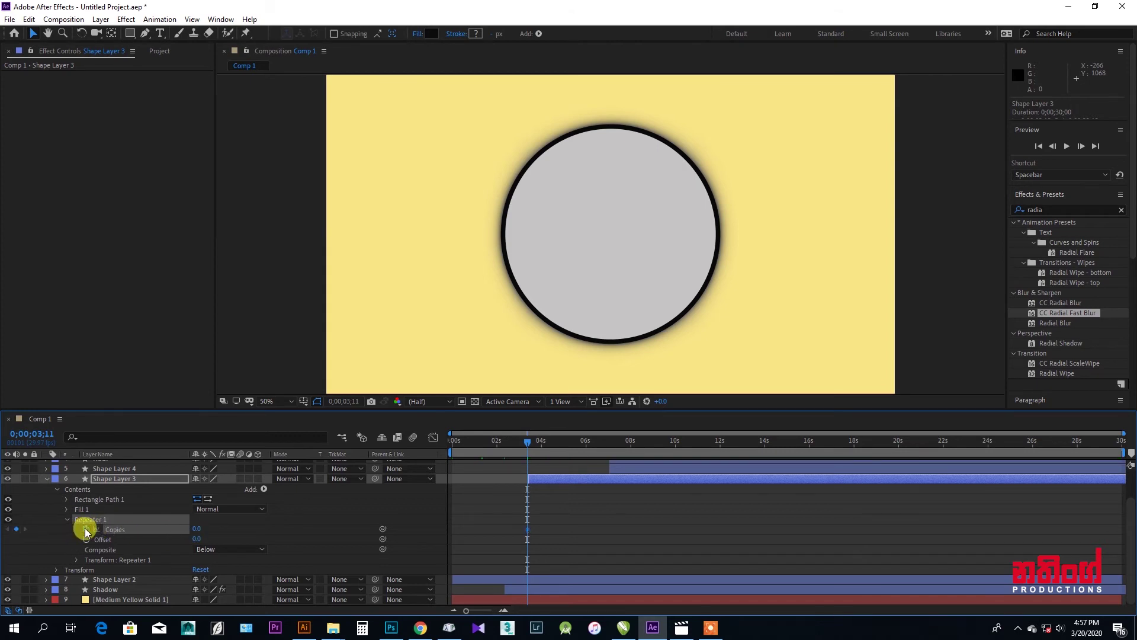
Keyframe Shape Layer 3's Repeater 1 copies at 12 at 0;00;04;17, then collapse the layer.
left_click_drag(529, 443, 551, 444)
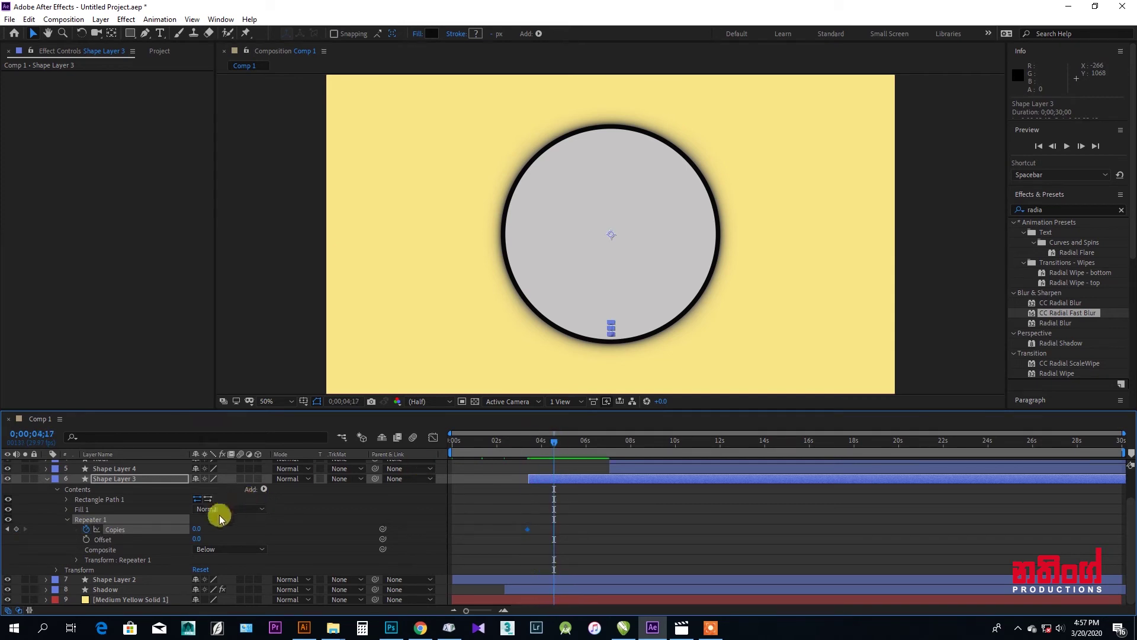
left_click(196, 528)
type("12")
key("Return")
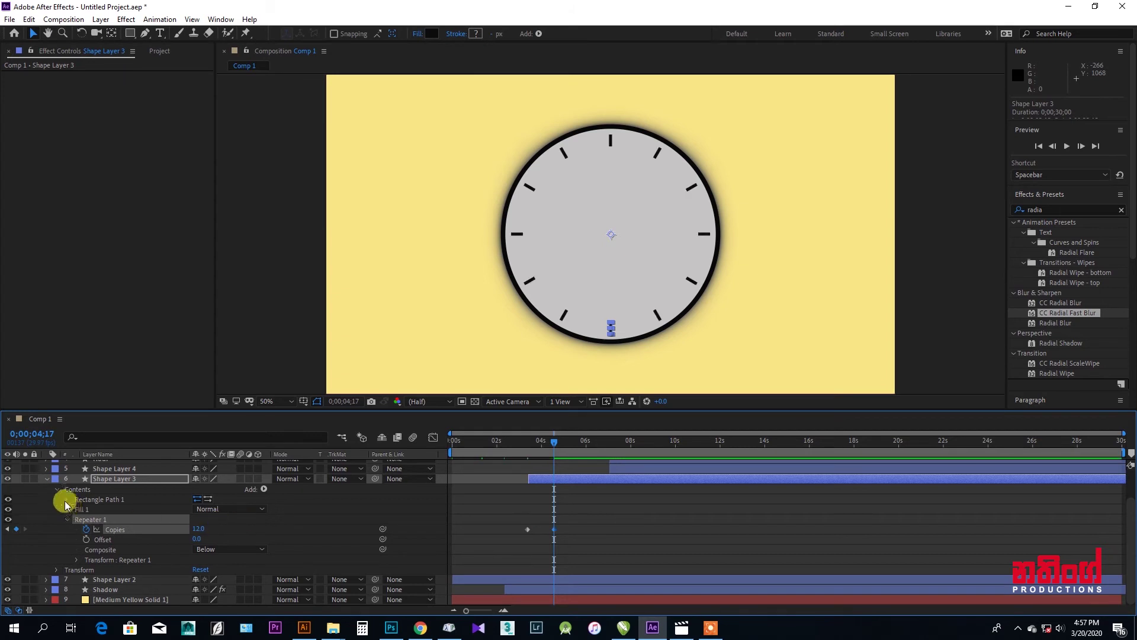
left_click(46, 479)
Start Shape Layer 4 at 0;00;04;17 in the timeline and keyframe its Repeater 1 copies at 0 there.
left_click_drag(616, 506, 570, 508)
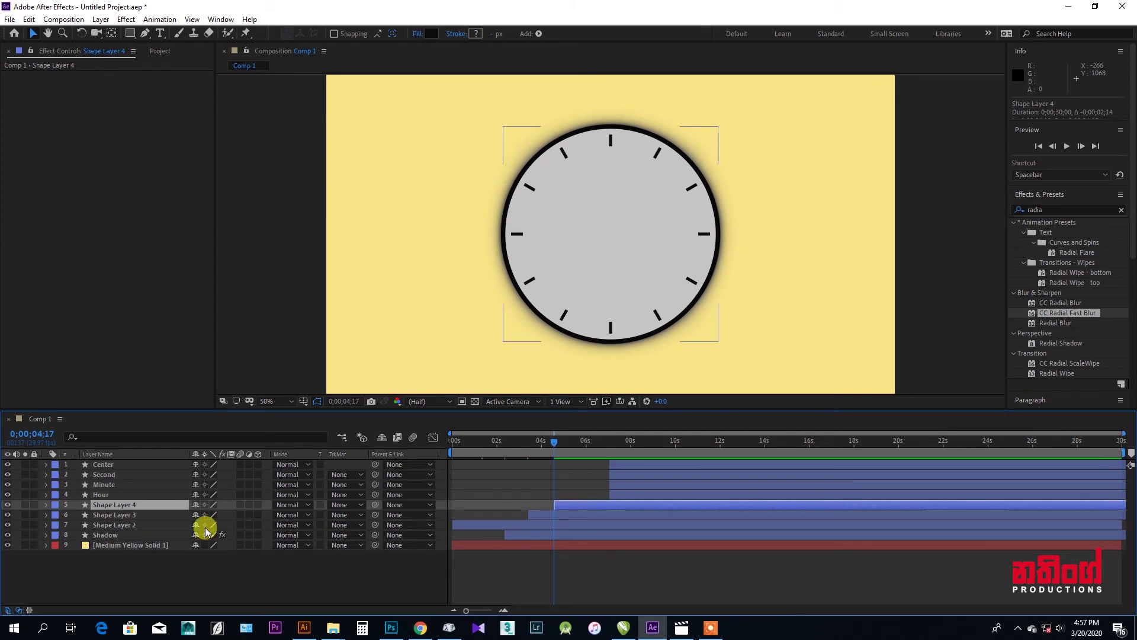
left_click(47, 505)
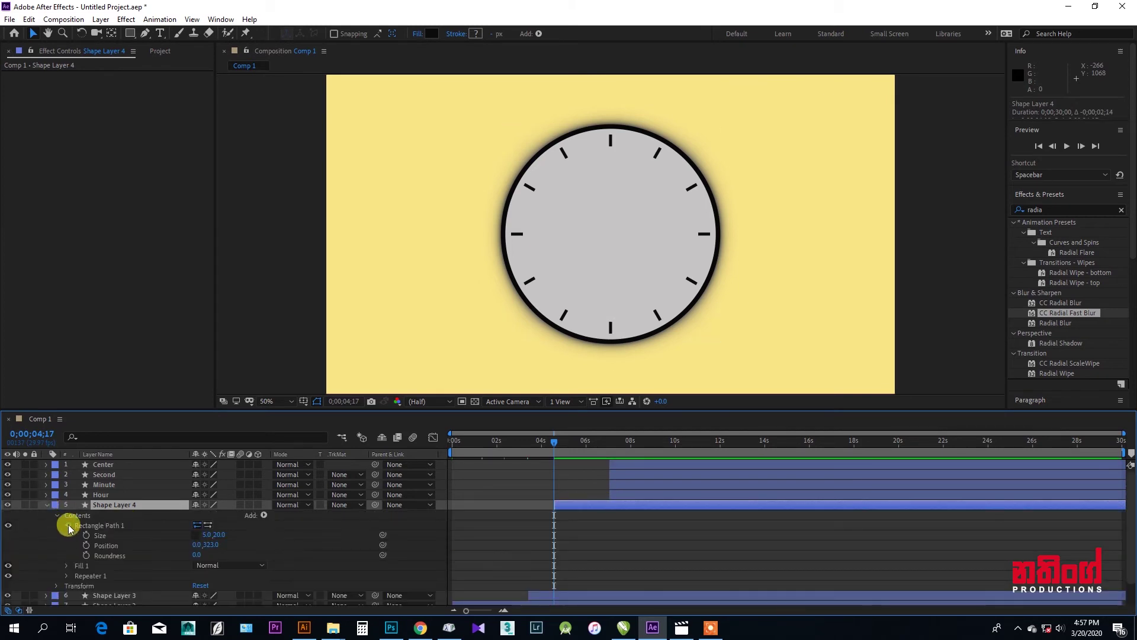
left_click(68, 525)
left_click(81, 546)
left_click(66, 546)
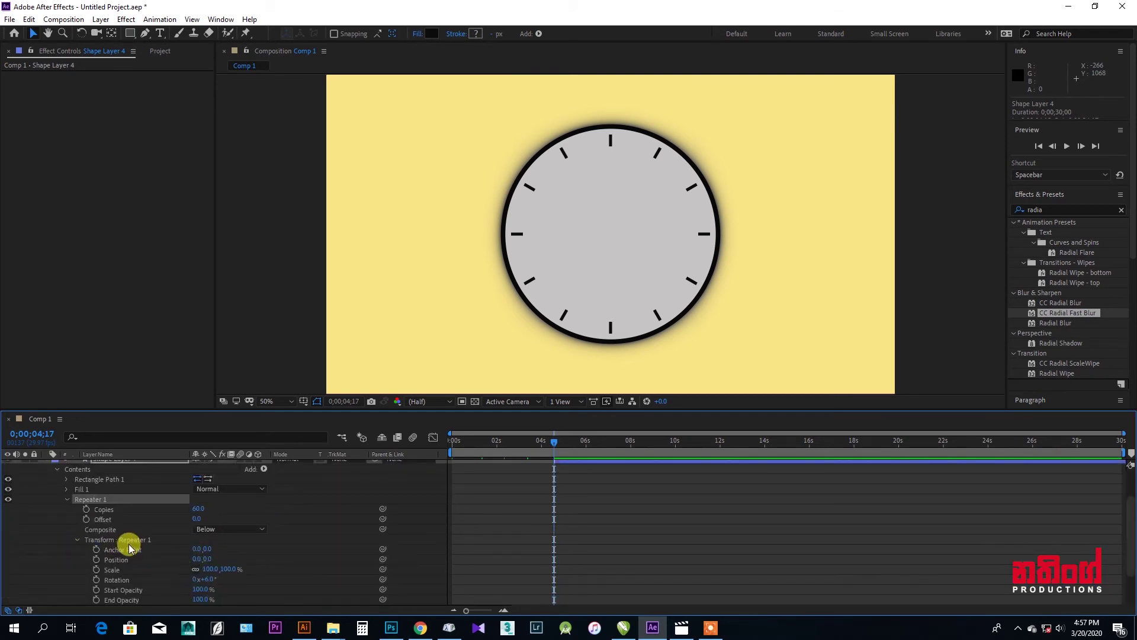
left_click(129, 540)
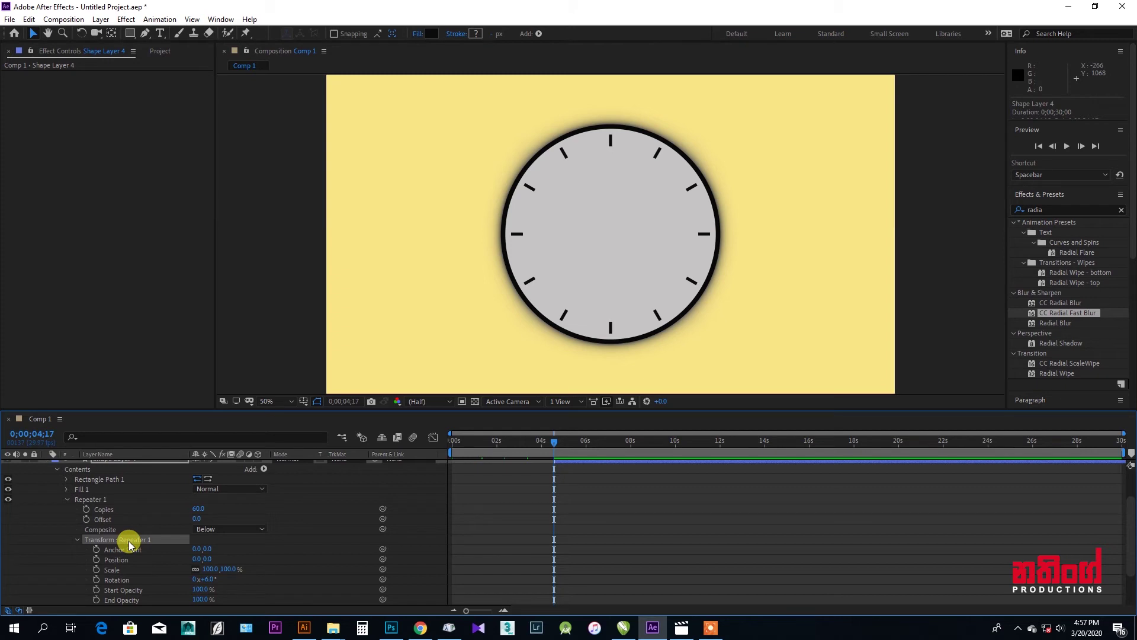
left_click(166, 509)
left_click(198, 508)
type("0")
key("Return")
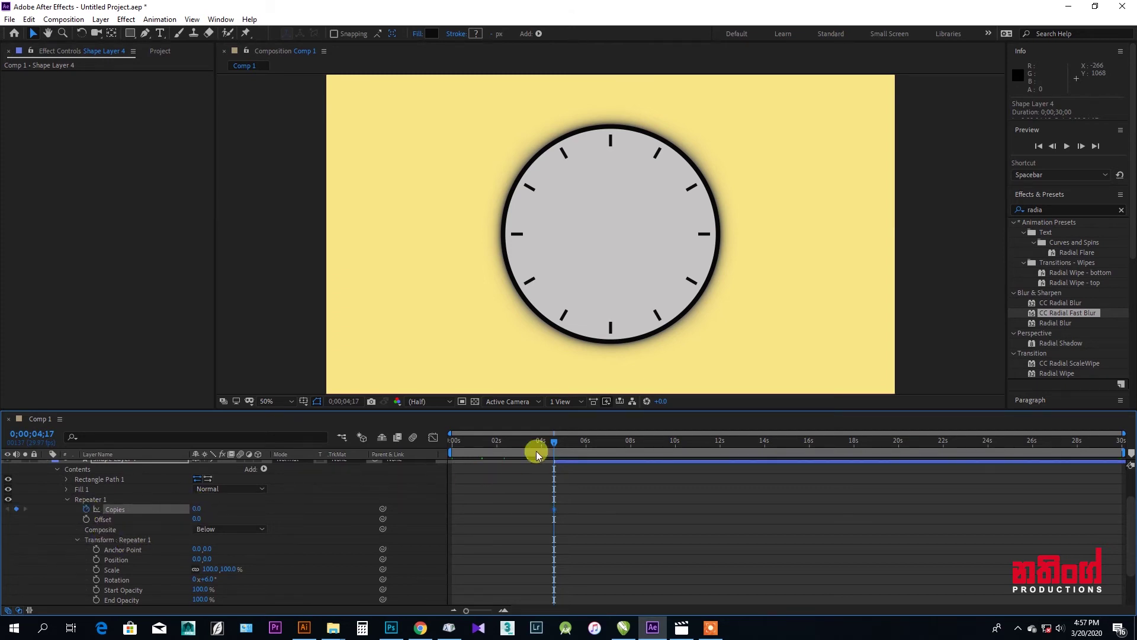
Keyframe Shape Layer 4's Repeater 1 copies at 60 at 0;00;06;03, then collapse the layer.
left_click_drag(552, 442, 588, 444)
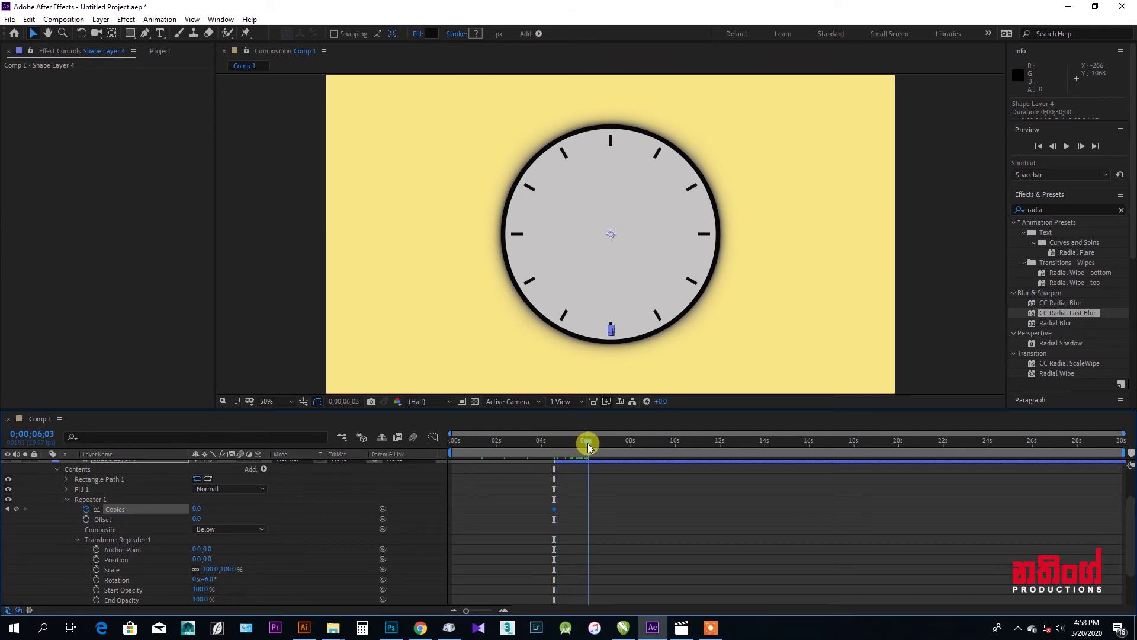
left_click(197, 507)
key("Return")
scroll(62, 485, "up", 2)
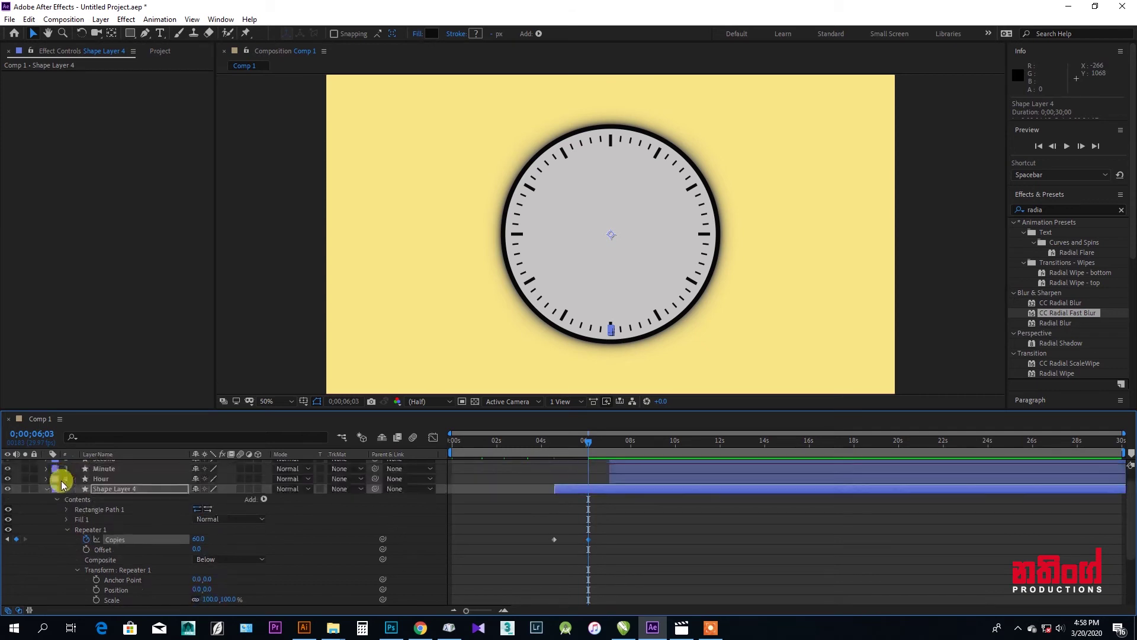
left_click(47, 489)
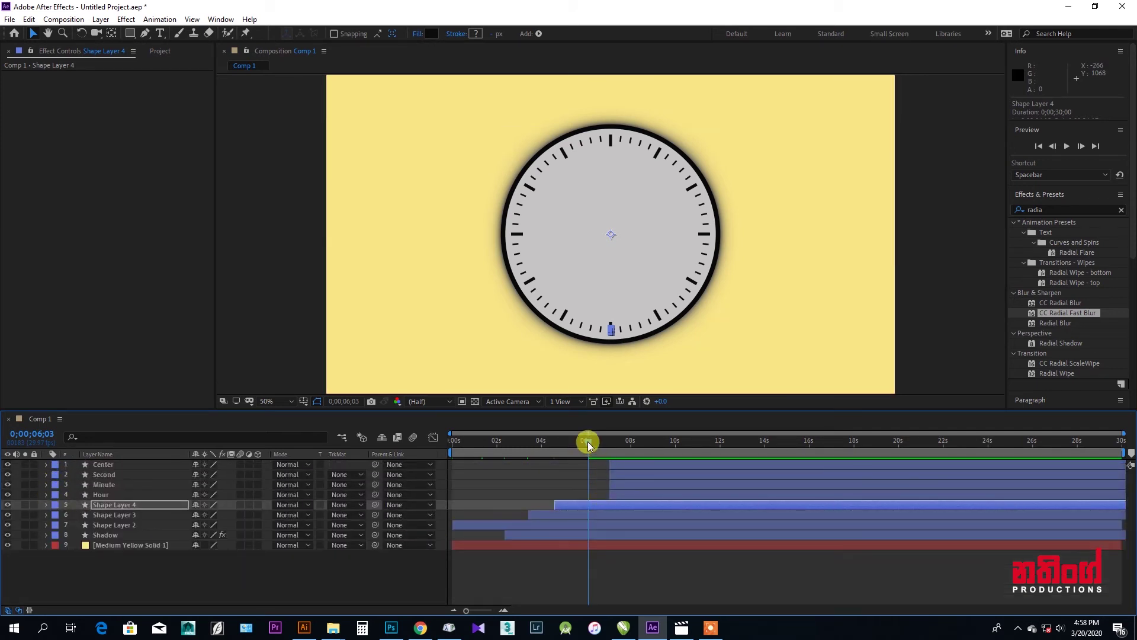
Move the Center layer earlier in the timeline so it starts at 0;00;06;03.
left_click(625, 466)
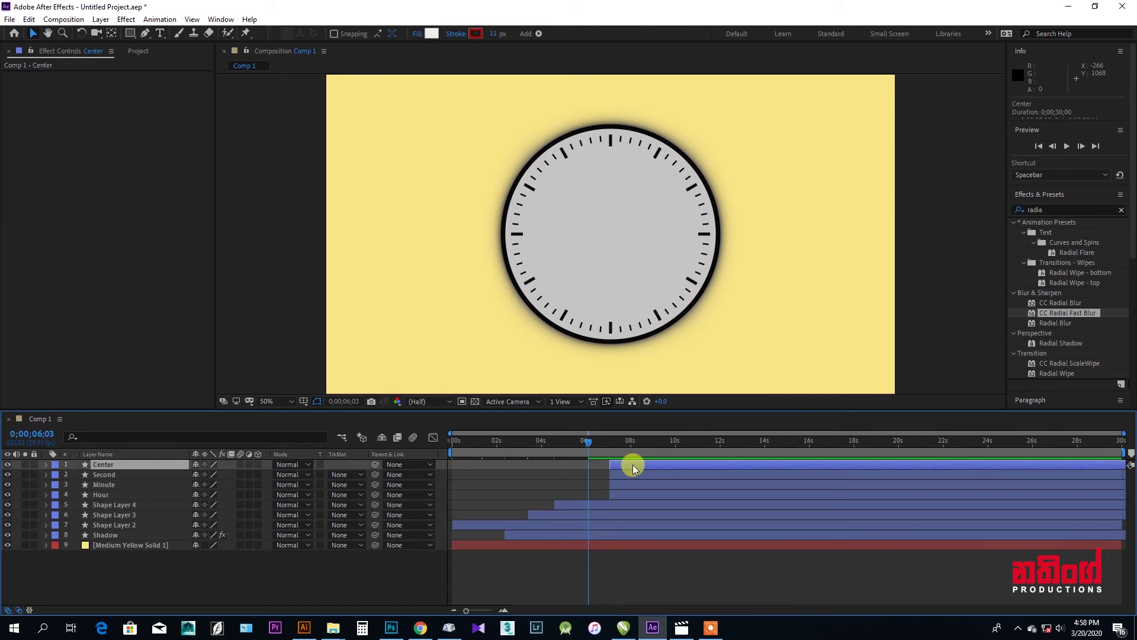
left_click_drag(633, 464, 613, 466)
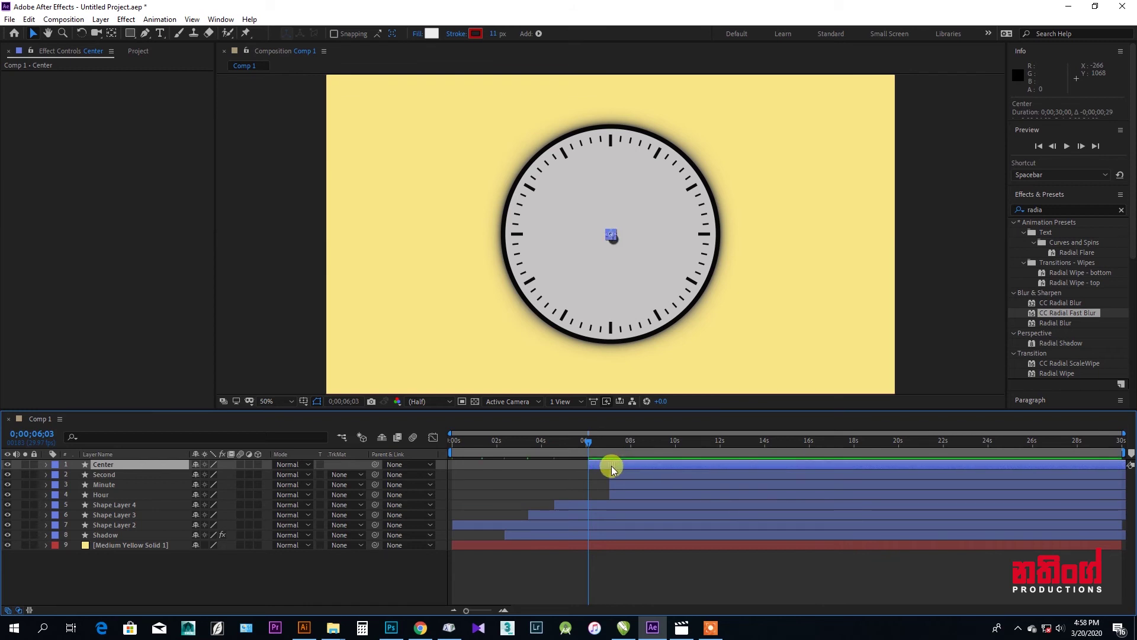
left_click_drag(599, 464, 600, 464)
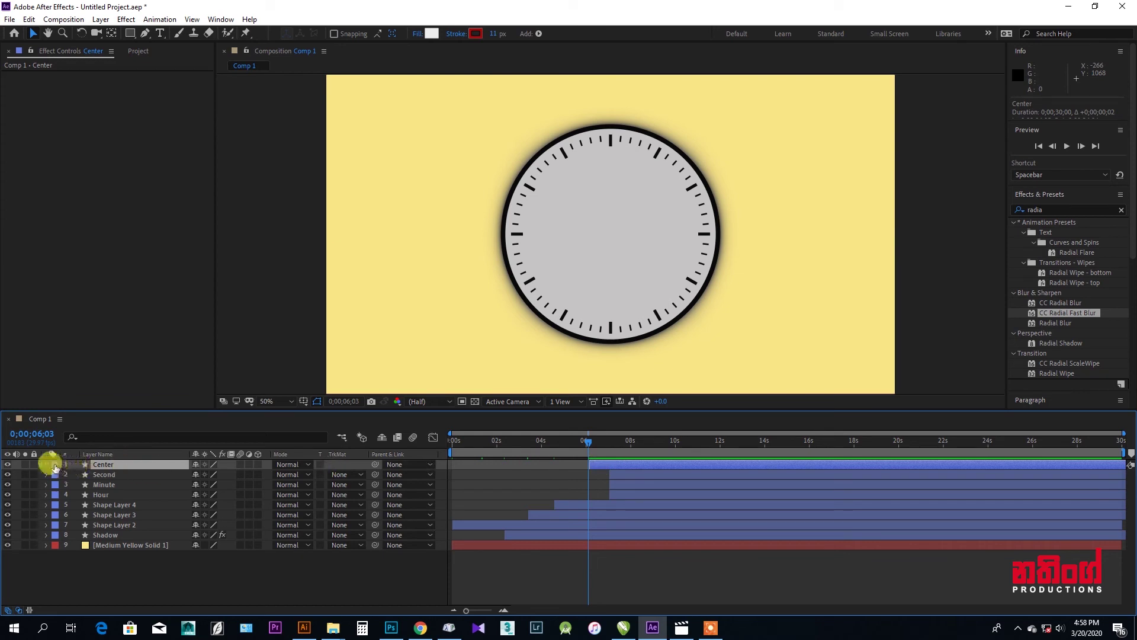
Set the Center layer's opacity to 0% and keyframe the value at 0;00;06;03.
left_click(47, 465)
left_click(57, 545)
left_click(56, 536)
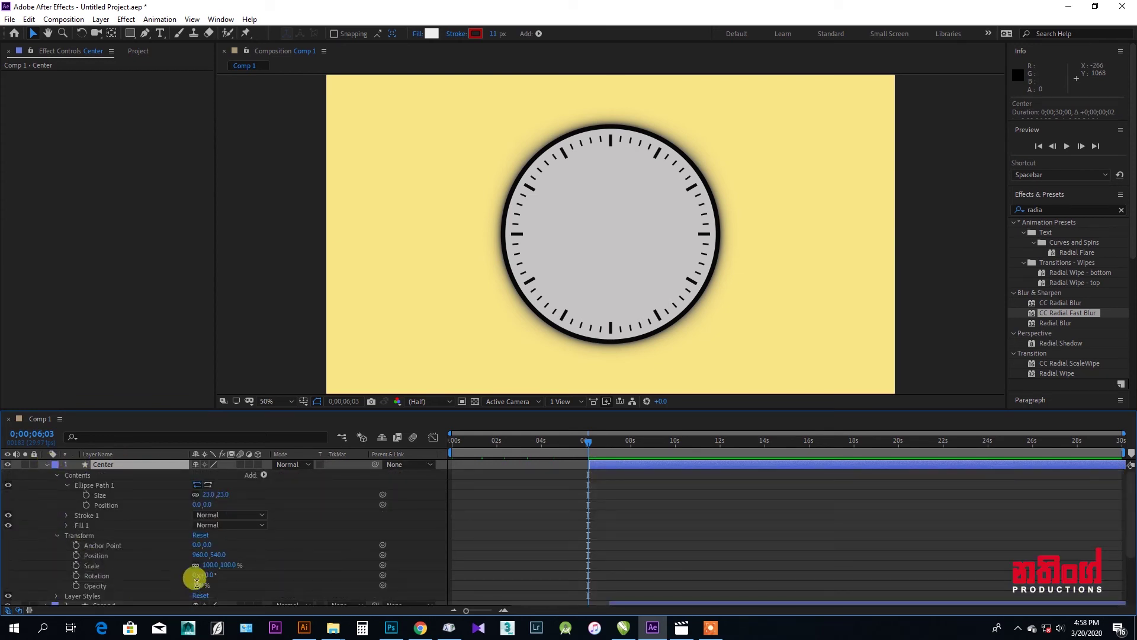
type("0")
key("Return")
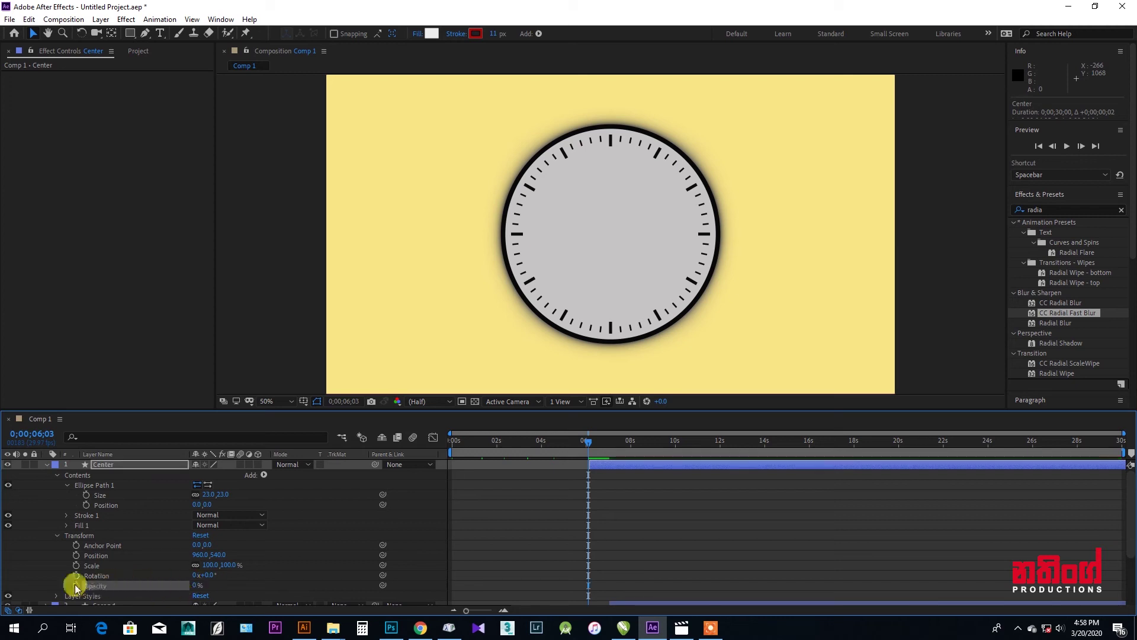
left_click(76, 585)
Keyframe the Center layer's opacity at 100% at 0;00;07;14, then collapse the layer.
left_click(599, 441)
left_click_drag(599, 443, 617, 446)
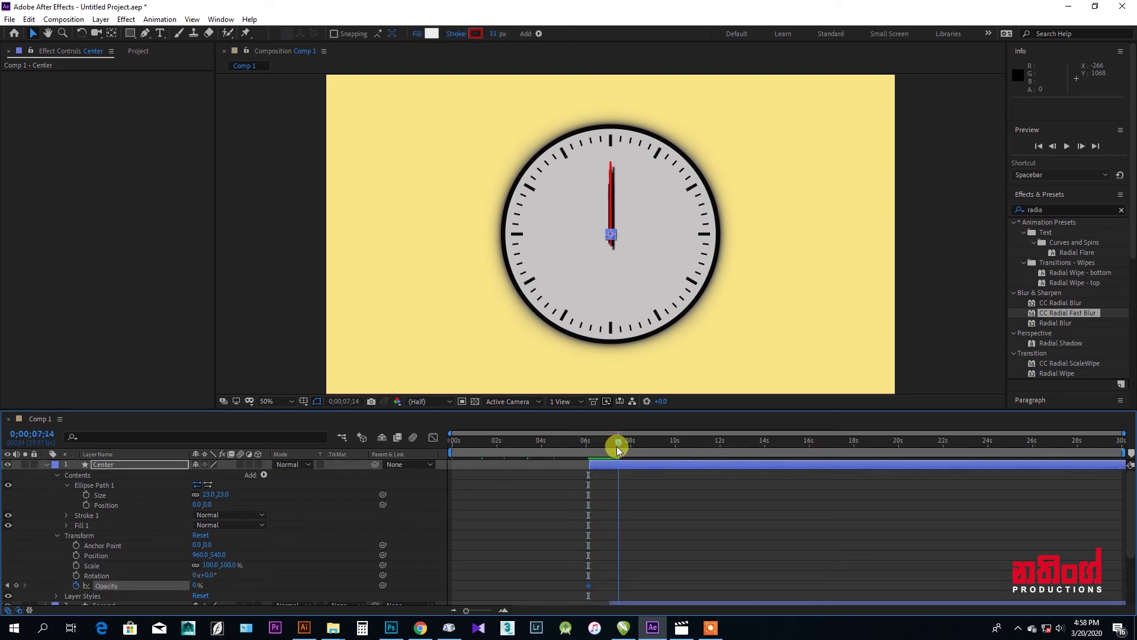
left_click(194, 585)
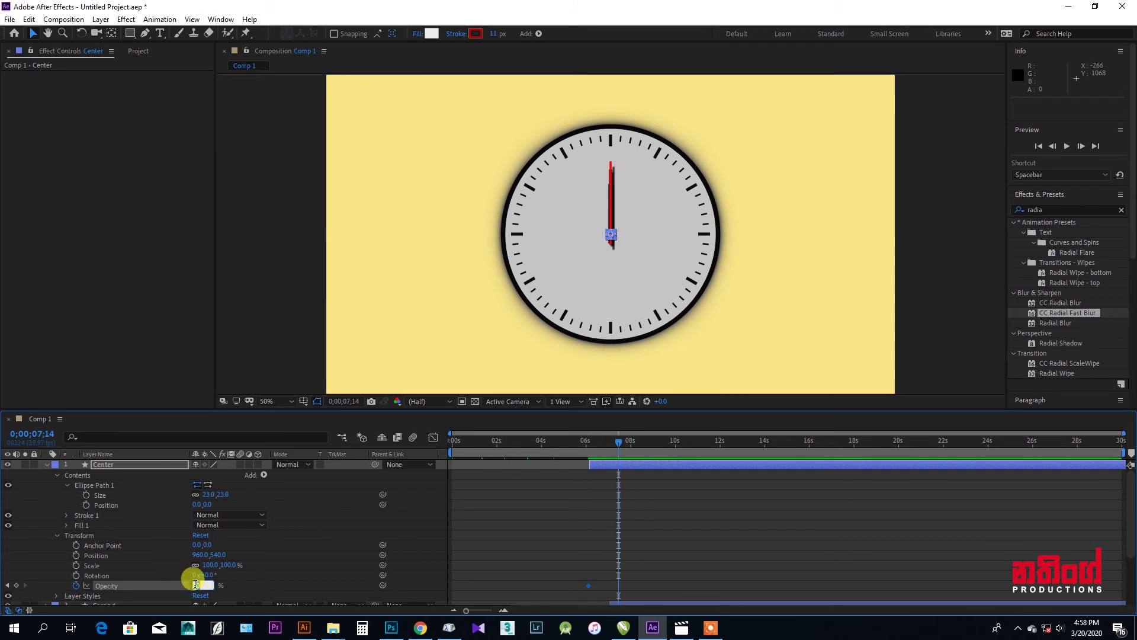
type("100")
key("Return")
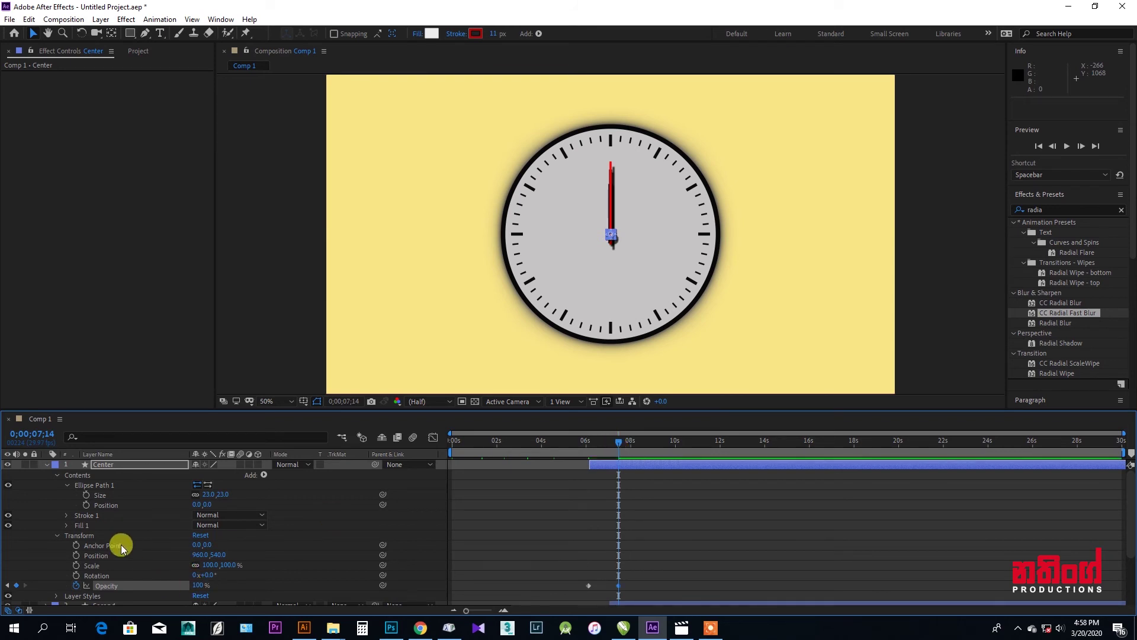
left_click(46, 465)
Move the Second, Minute and Hour layers later in the timeline together so they start at about 8.7 seconds.
left_click(116, 476)
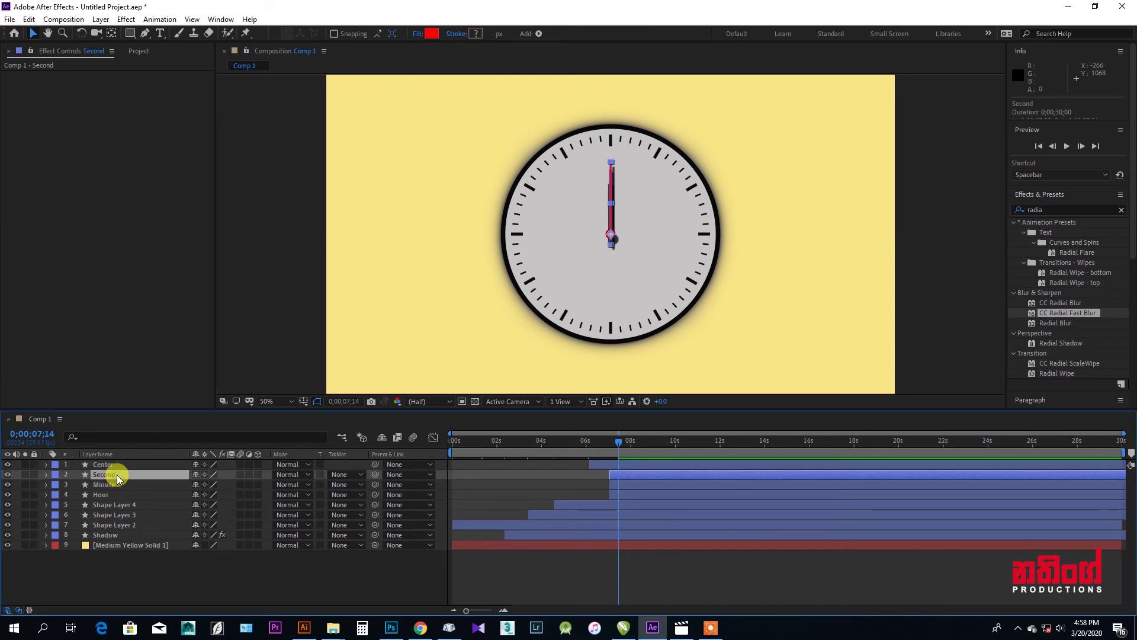
left_click(632, 485, "ctrl")
left_click(624, 495, "ctrl")
left_click_drag(627, 479, 663, 478)
left_click(648, 570)
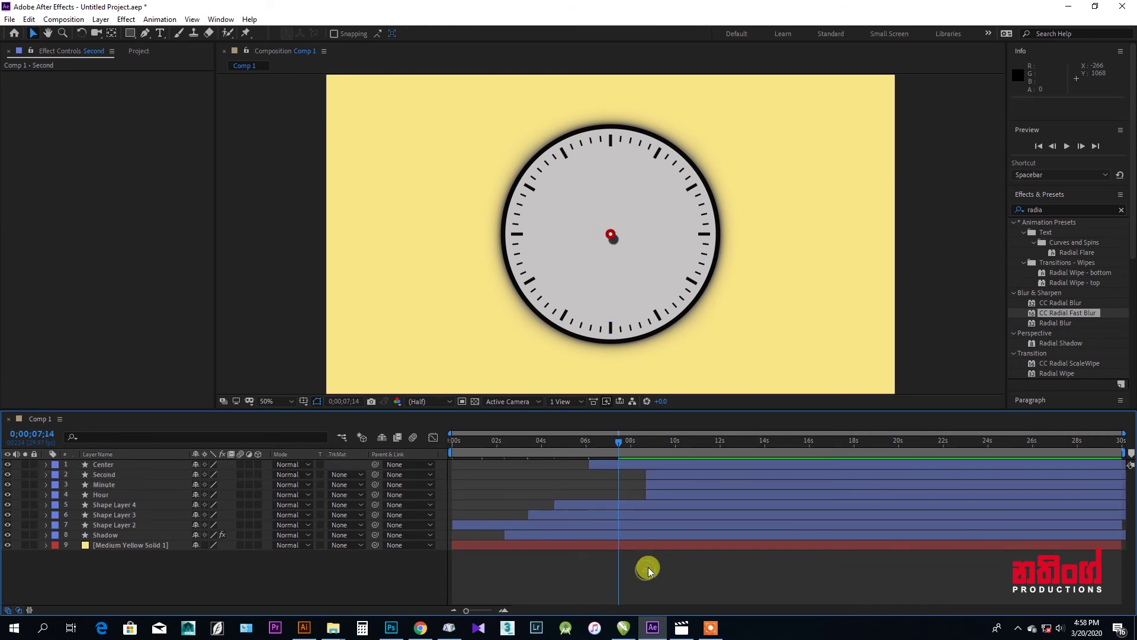
Move the Hour layer earlier in the timeline so it starts at about 0;00;07;14.
left_click(660, 495)
left_click_drag(667, 496, 639, 500)
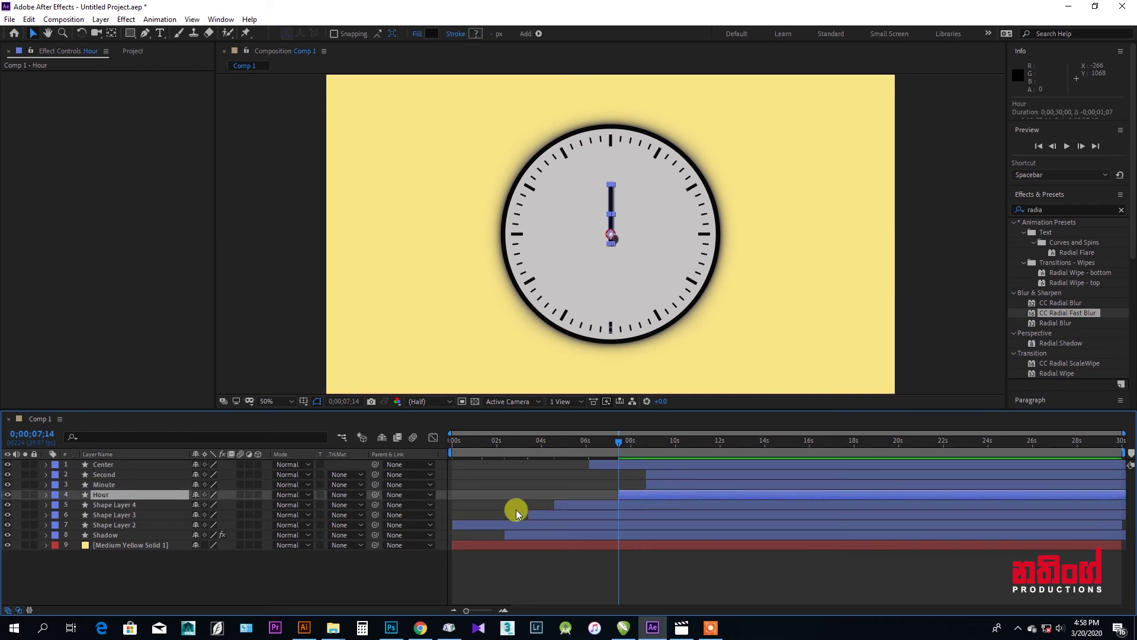
left_click(46, 495)
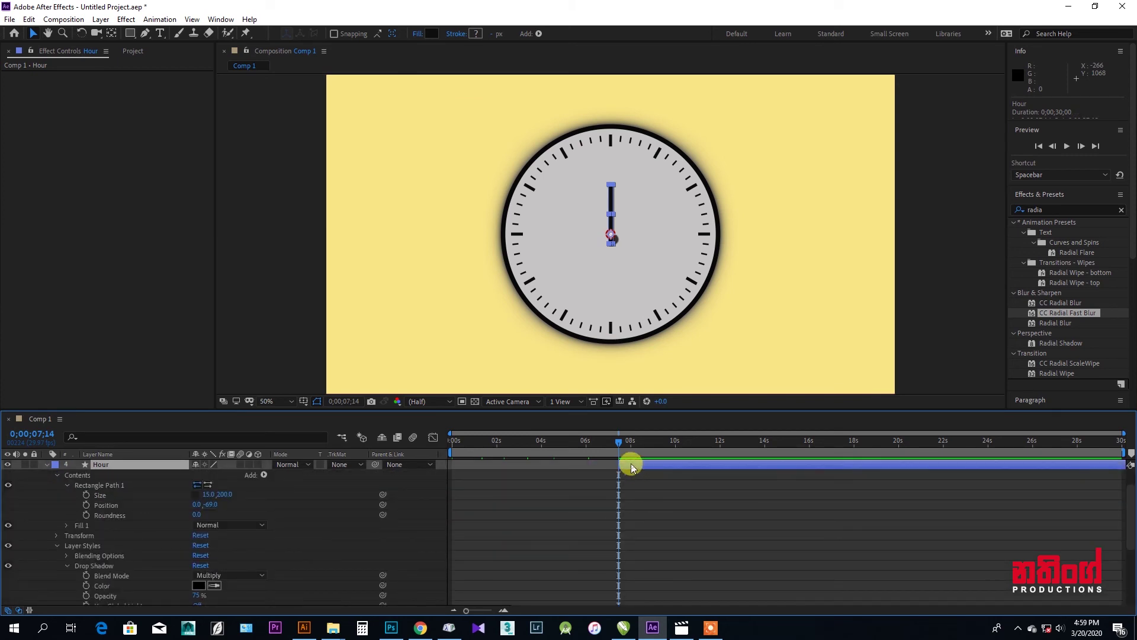
left_click_drag(630, 463, 633, 463)
Set the Hour layer's opacity to 0% and keyframe the value at 0;00;07;14.
left_click(67, 567)
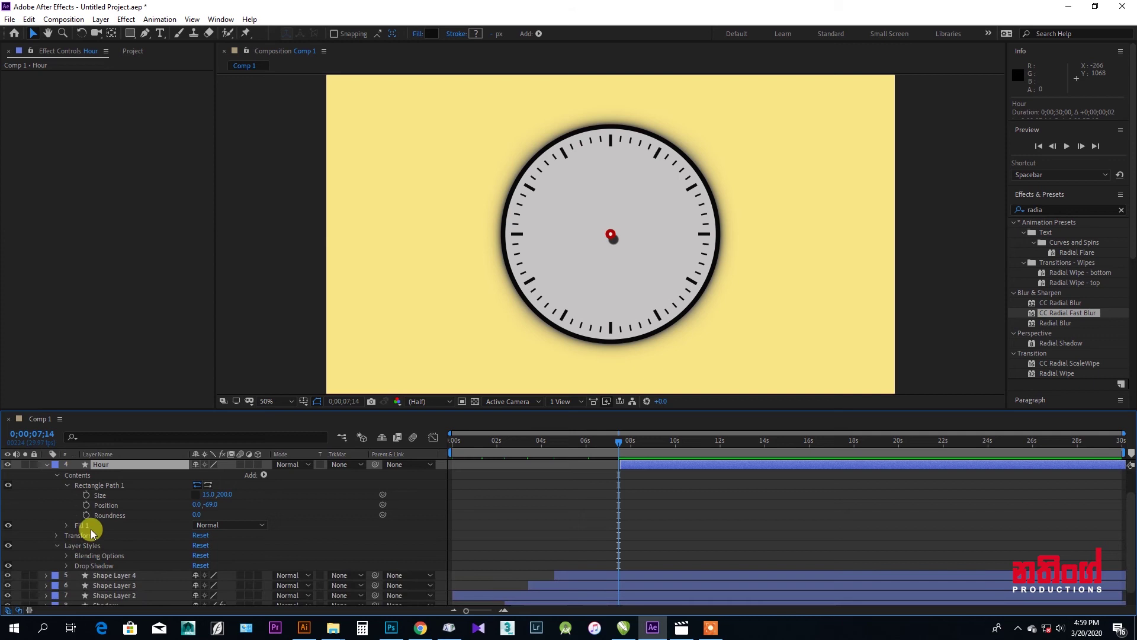
left_click(57, 546)
left_click(57, 536)
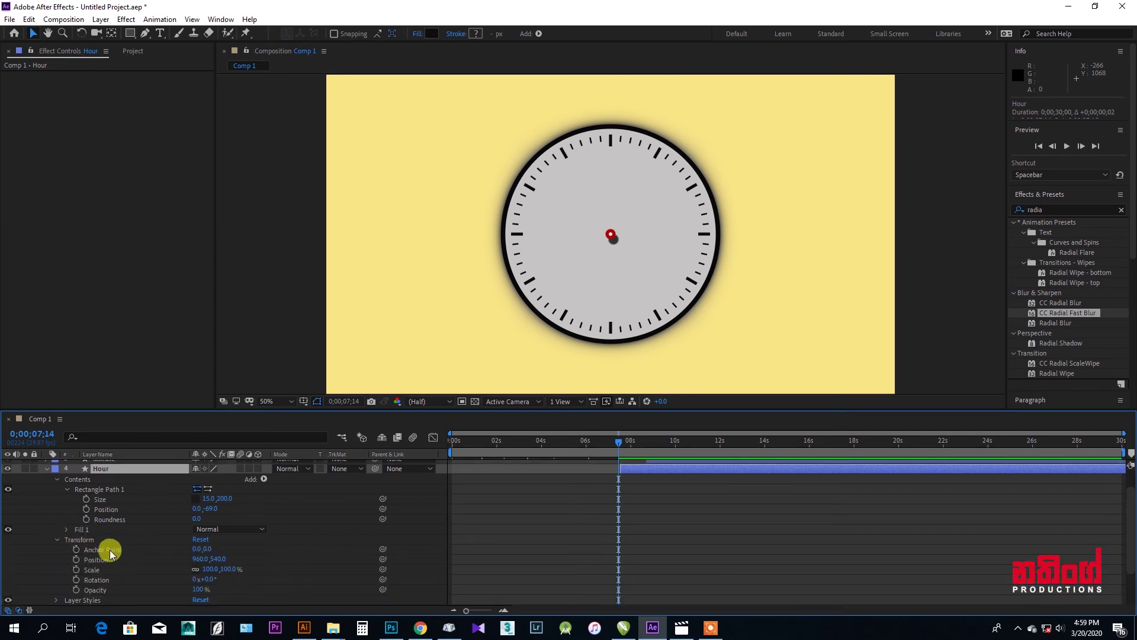
scroll(110, 552, "down", 1)
left_click(202, 559)
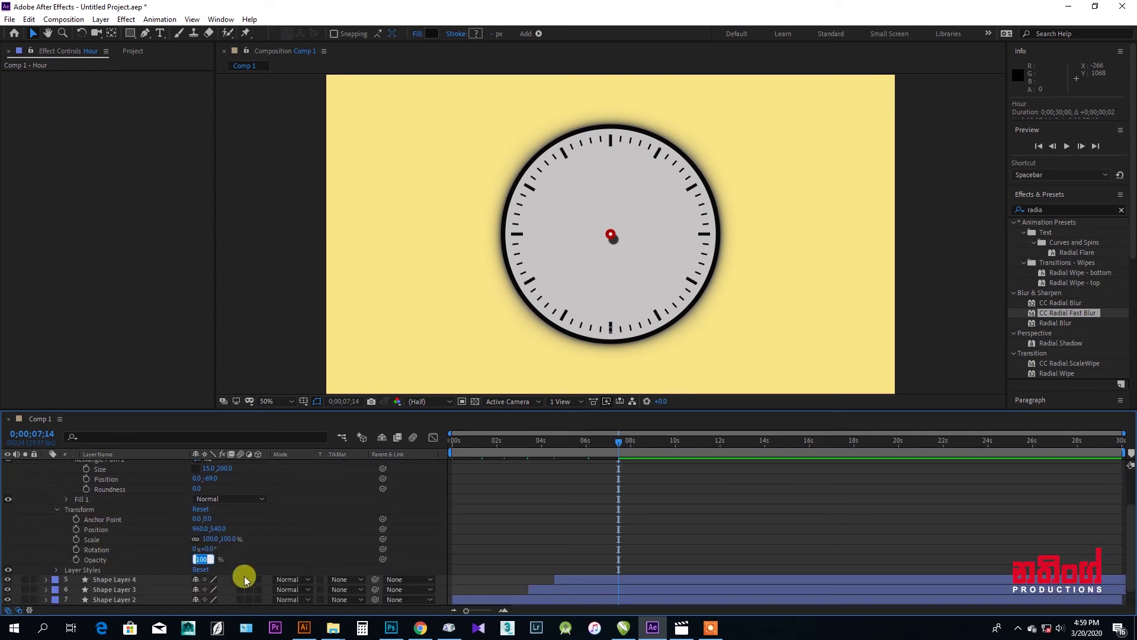
type("0")
key("Return")
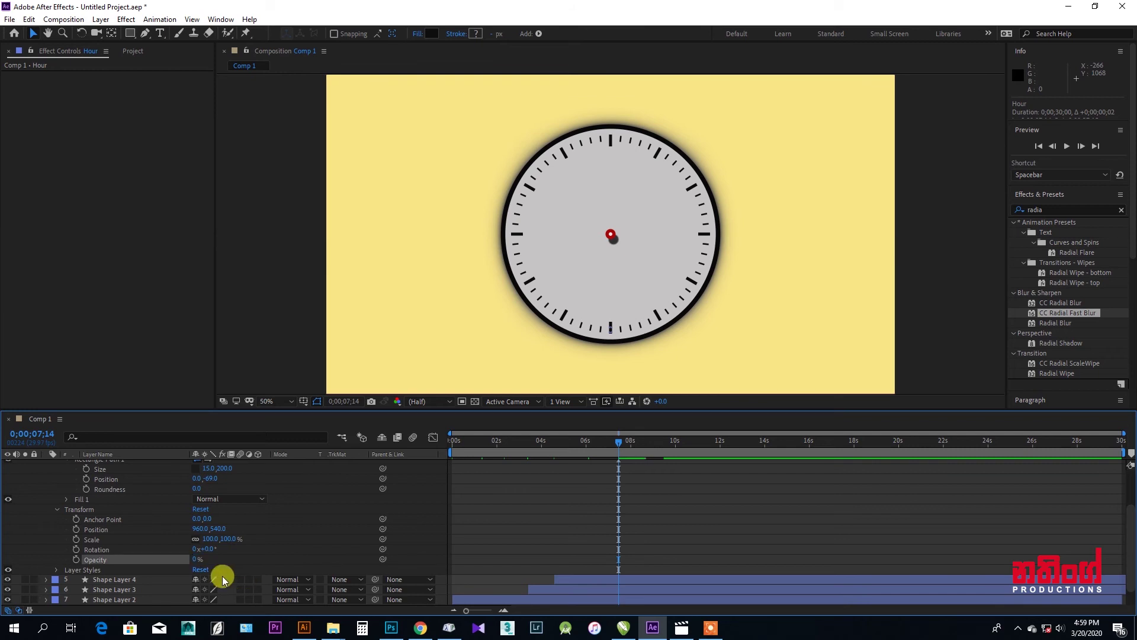
left_click(76, 560)
Keyframe the Hour layer's opacity at 100% at 0;00;07;27.
left_click_drag(621, 440, 629, 441)
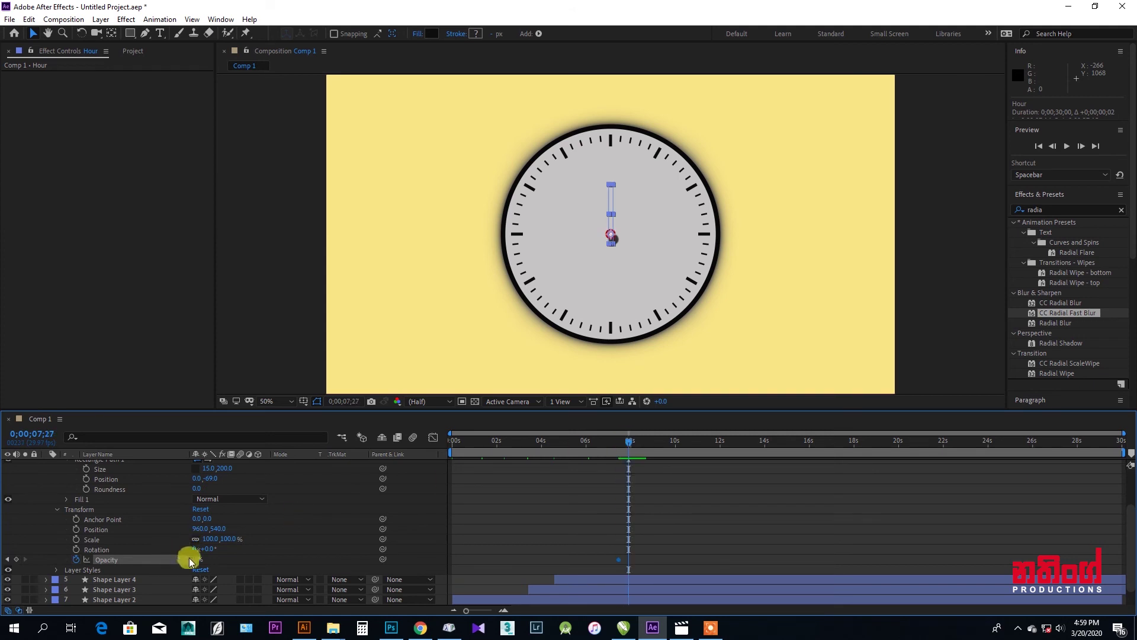
left_click(194, 559)
type("100")
key("Return")
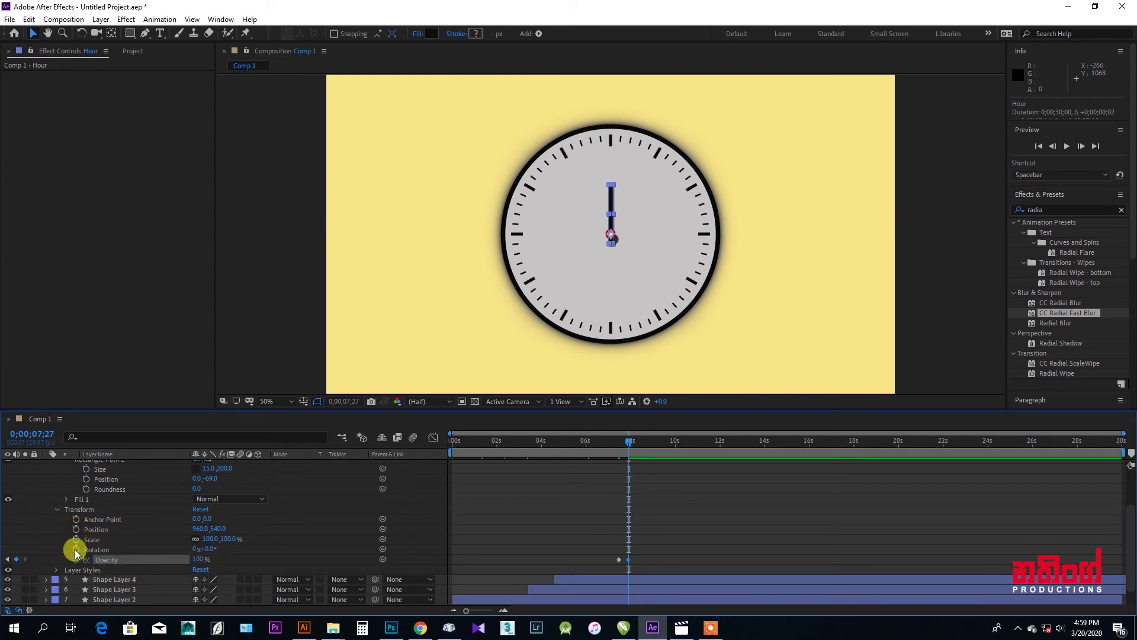
Keyframe the Hour layer's rotation at 0° at 0;00;07;27 and 90° at 0;00;09;09, then collapse the layer.
left_click(76, 550)
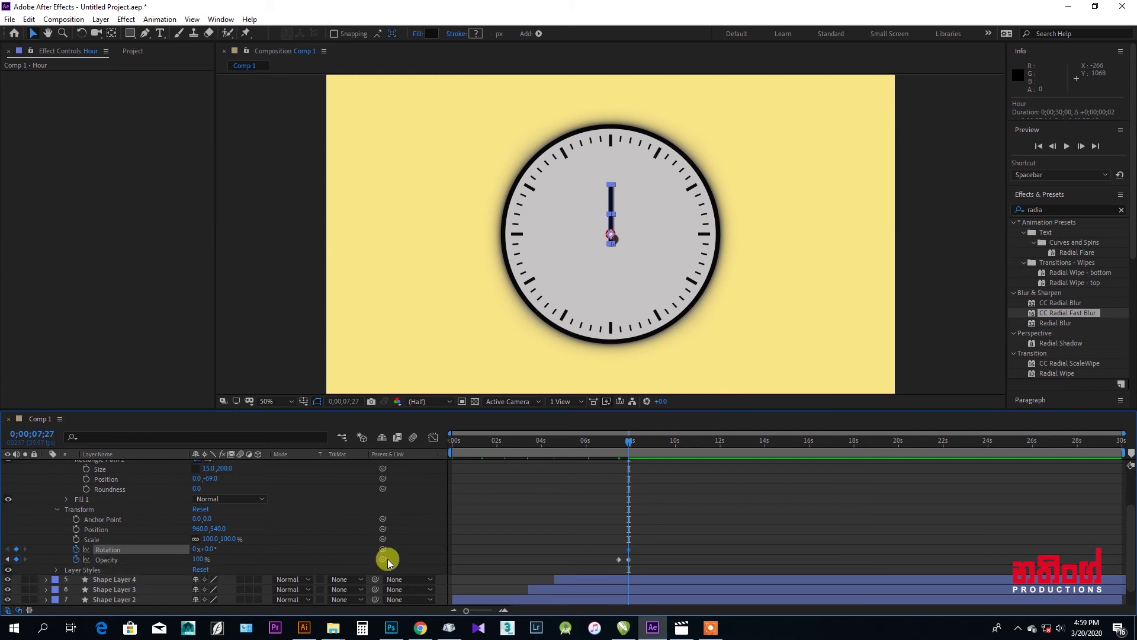
left_click_drag(629, 443, 660, 444)
left_click_drag(215, 555, 272, 560)
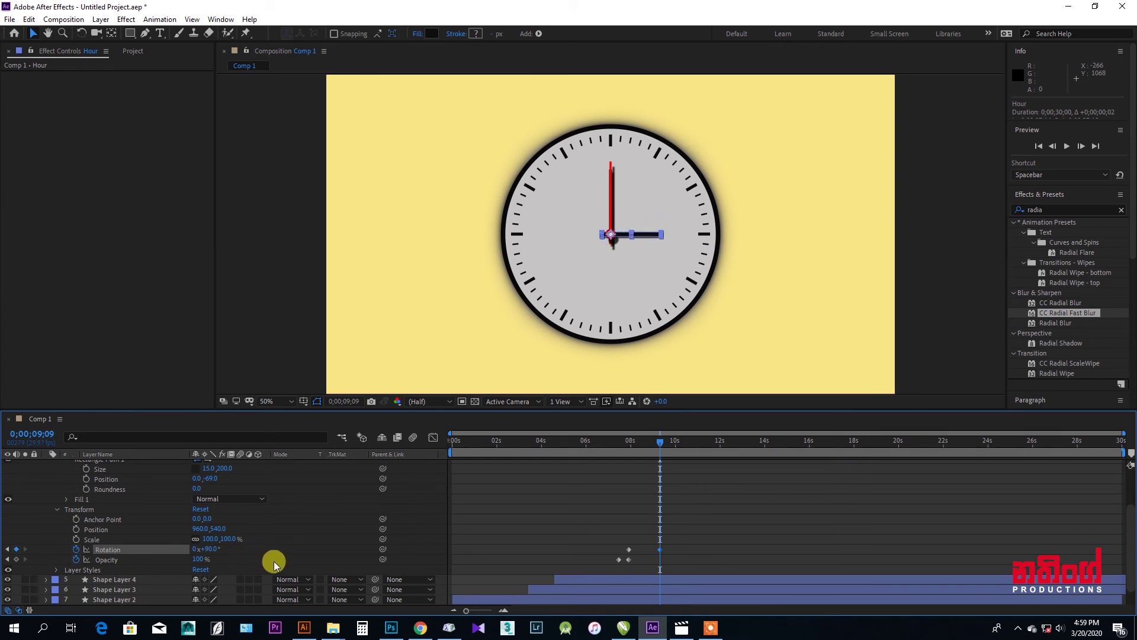
scroll(84, 500, "up", 3)
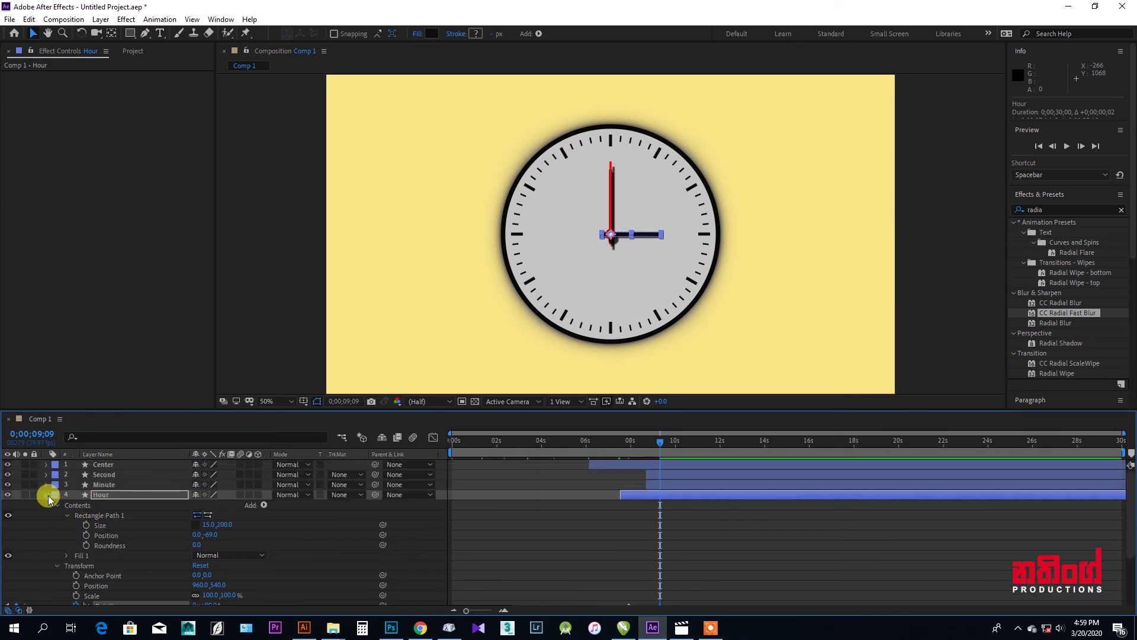
left_click(48, 496)
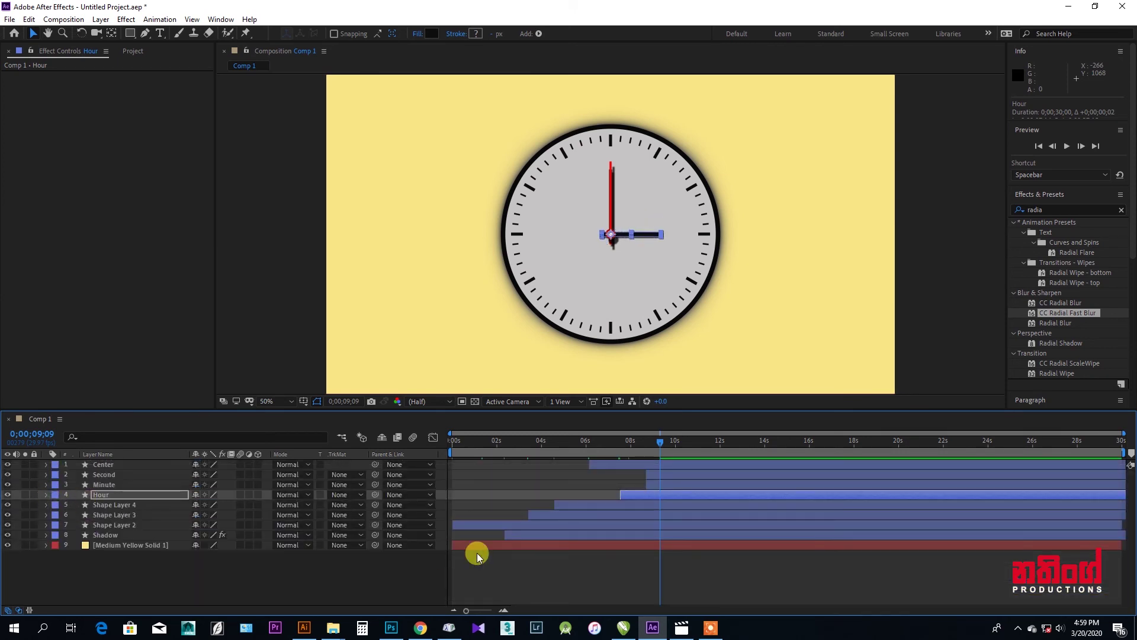
Move the Second and Minute layers 3 seconds later in the timeline together.
left_click(677, 475)
left_click(673, 484, "ctrl")
left_click_drag(667, 485, 712, 487)
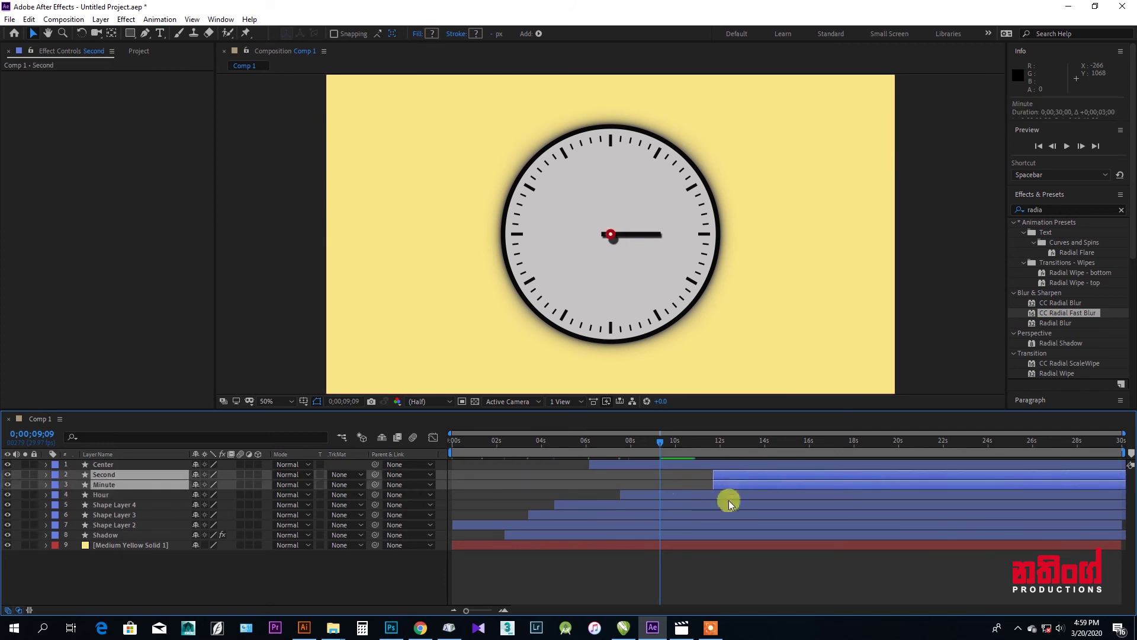
left_click(699, 577)
Start the Minute layer at 0;00;09;09 in the timeline and keyframe its opacity at 0% there.
left_click_drag(725, 489, 673, 484)
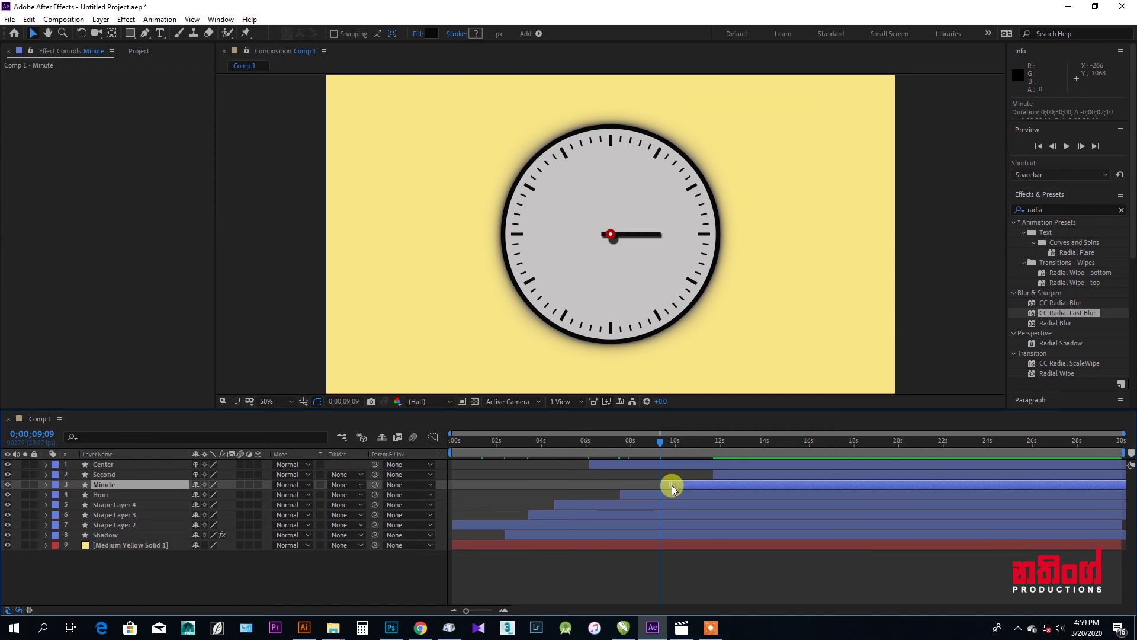
left_click(83, 487)
left_click(45, 484)
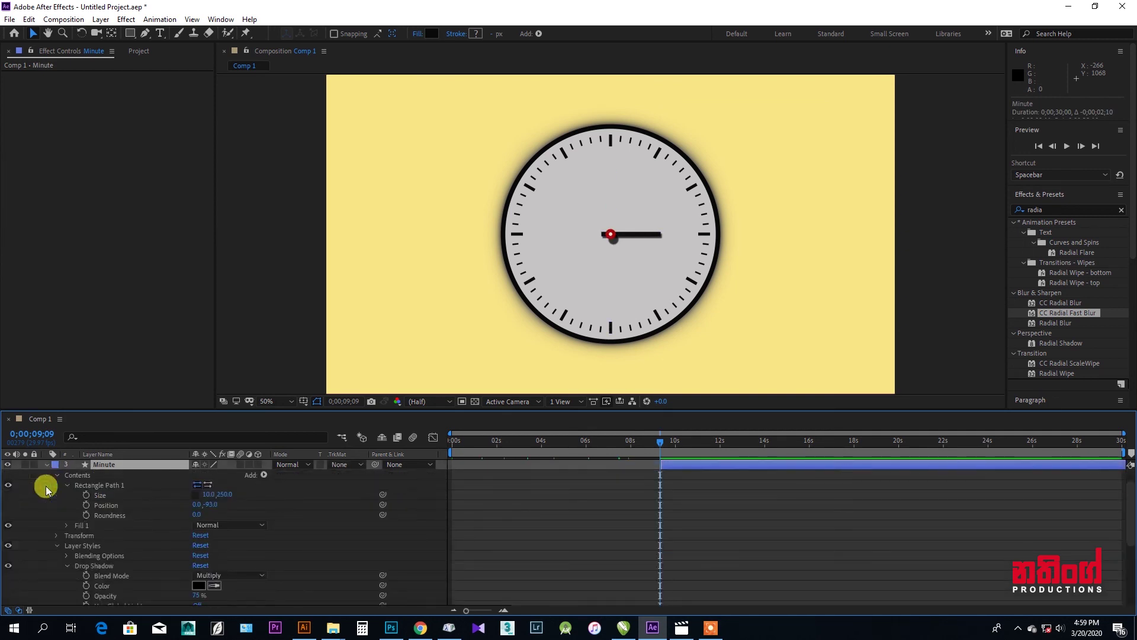
left_click(57, 544)
left_click(57, 535)
left_click_drag(198, 587, 76, 590)
left_click(76, 586)
Keyframe the Minute layer's opacity at 100% at 0;00;09;28.
left_click_drag(662, 442, 675, 445)
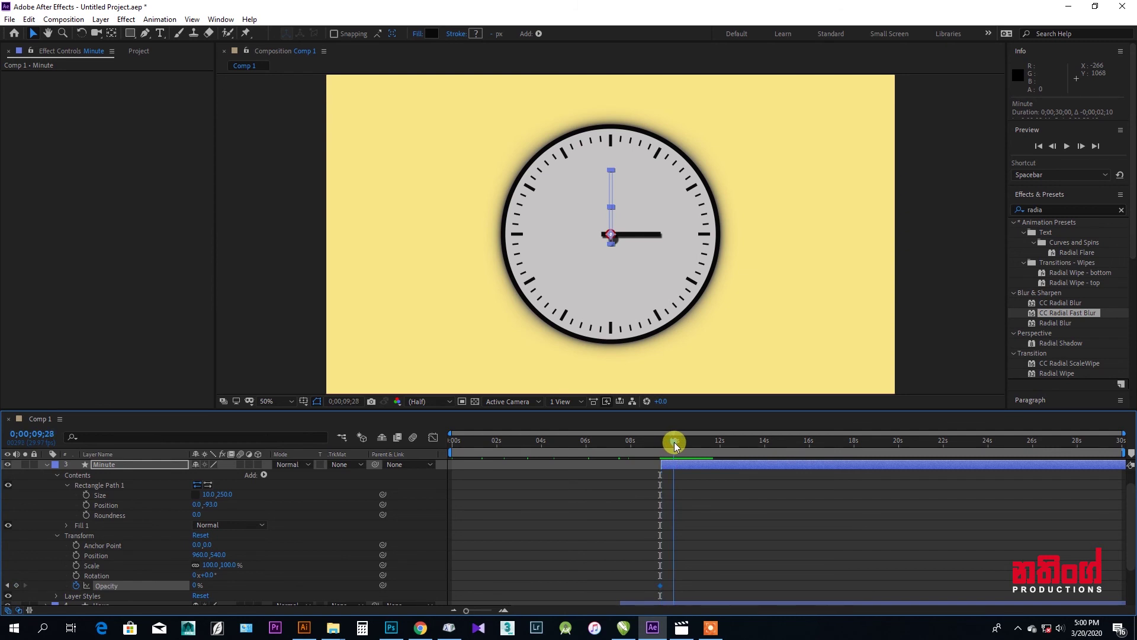
type("100")
key("Return")
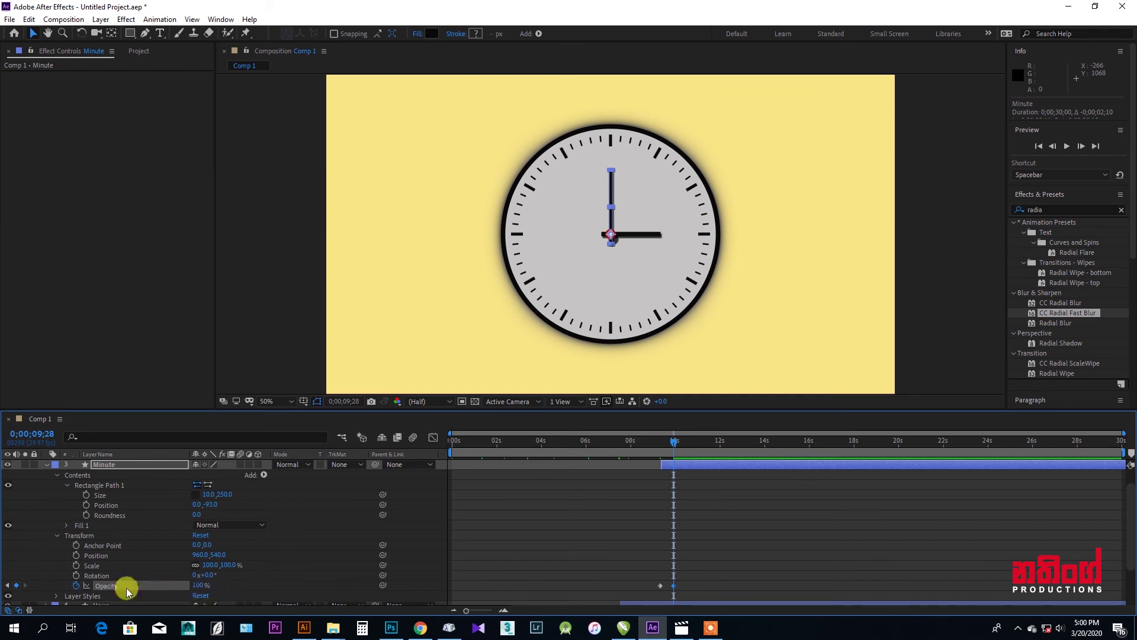
Keyframe the Minute layer's rotation at 0° at 0;00;09;28 and about 116° at 0;00;11;05, then collapse the layer.
left_click(76, 576)
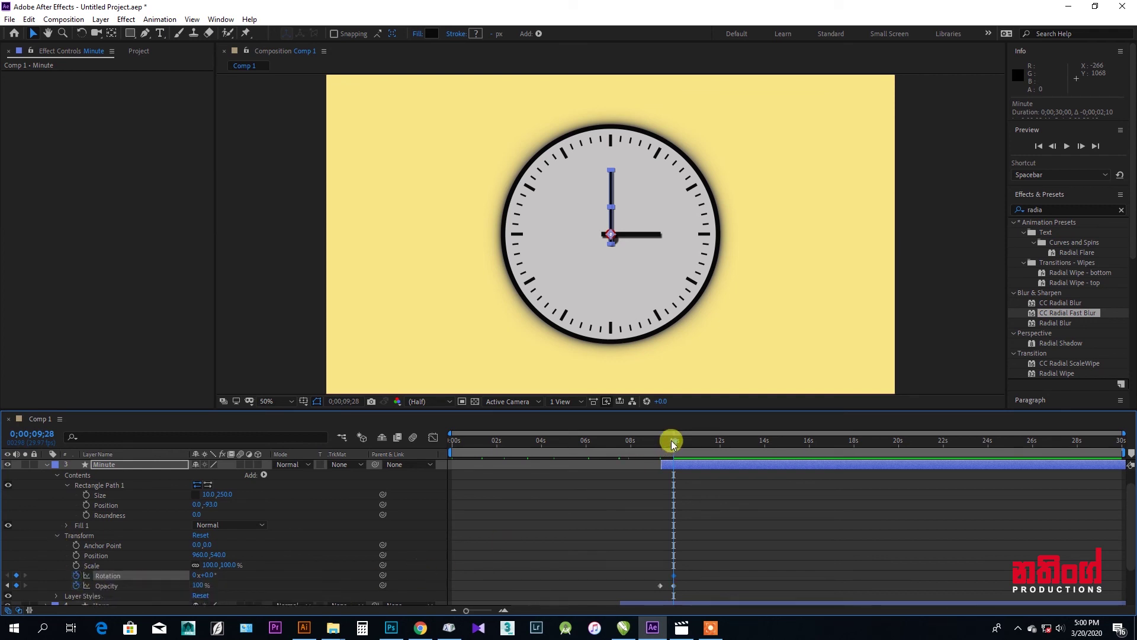
left_click_drag(680, 443, 704, 439)
left_click(205, 574)
left_click_drag(205, 575, 277, 575)
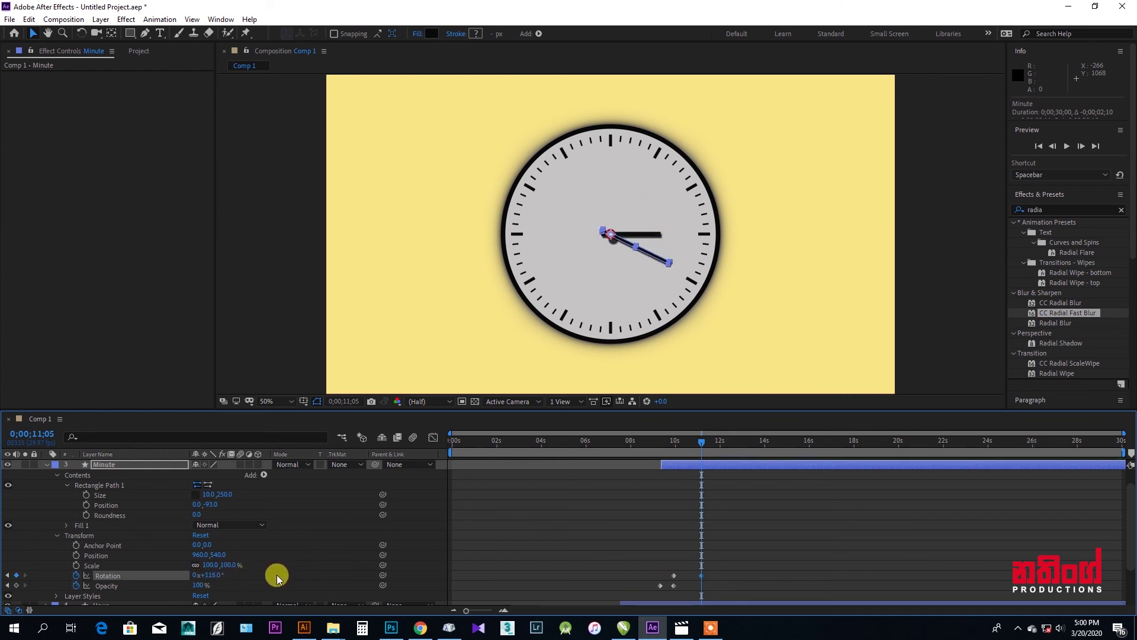
left_click(57, 536)
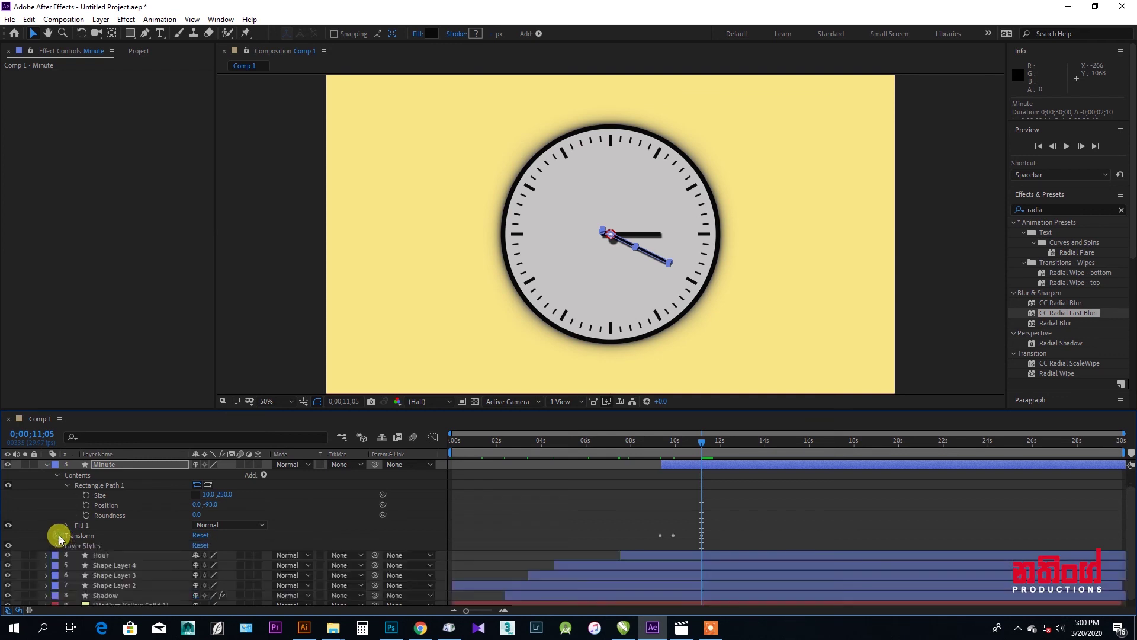
left_click(46, 465)
Start the Second layer at 0;00;11;05 in the timeline and keyframe its opacity at 0% there.
left_click_drag(732, 473, 725, 477)
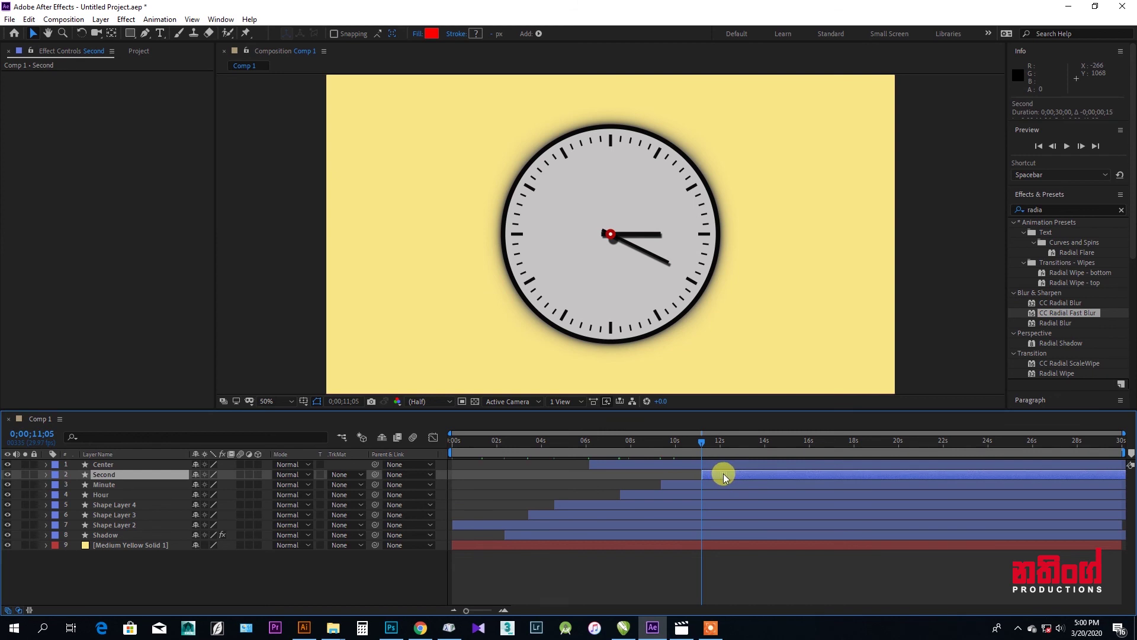
left_click(46, 474)
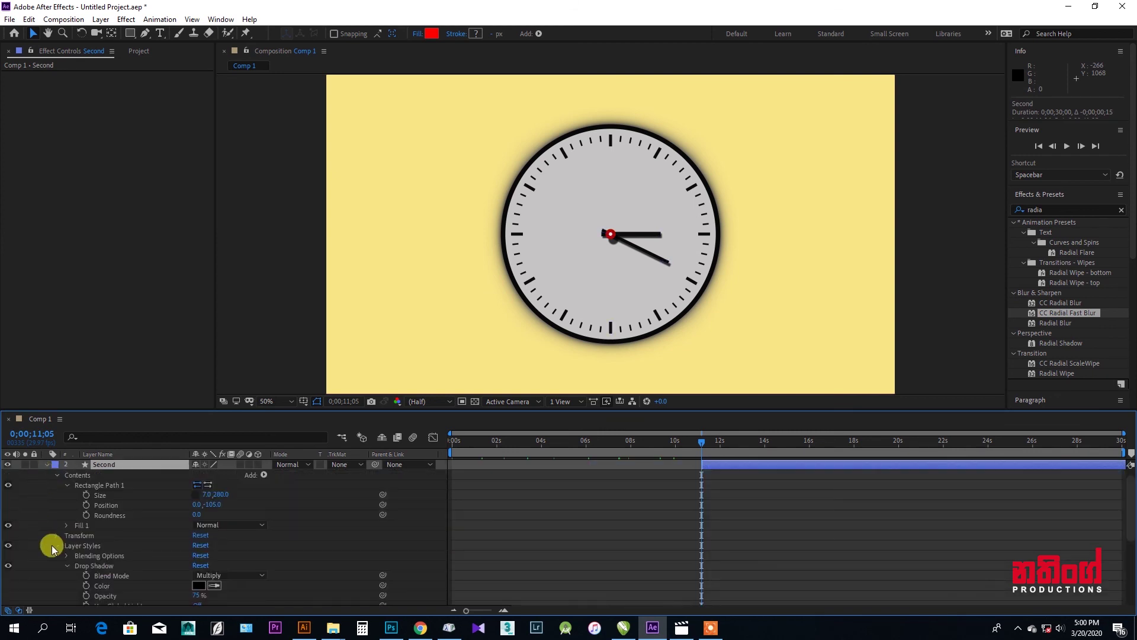
left_click(54, 545)
left_click(55, 536)
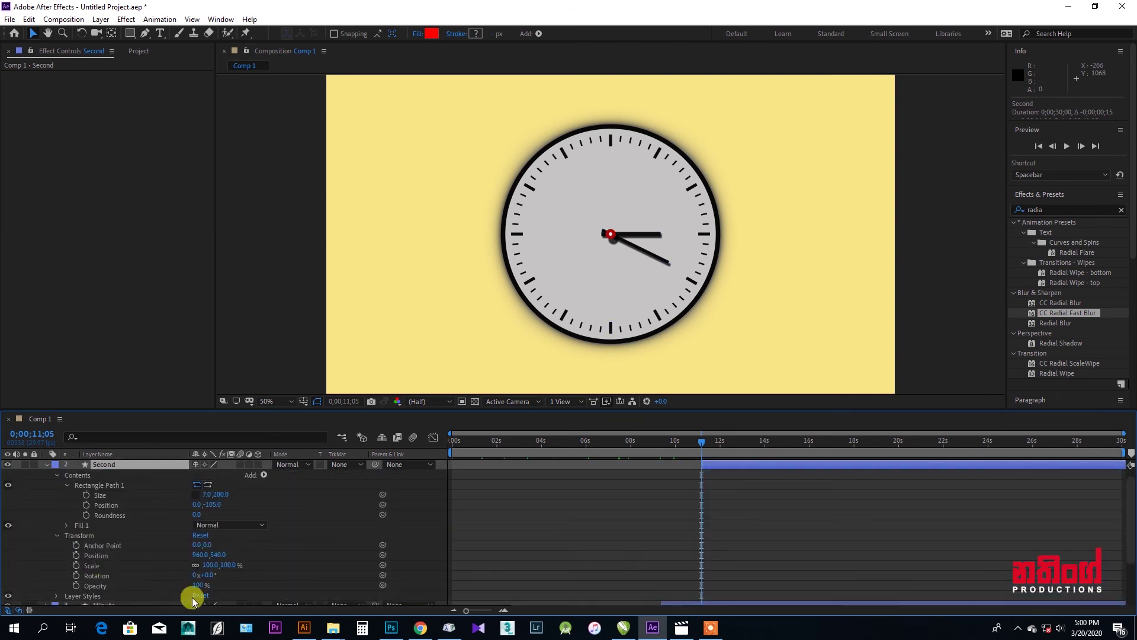
left_click_drag(193, 584, 70, 586)
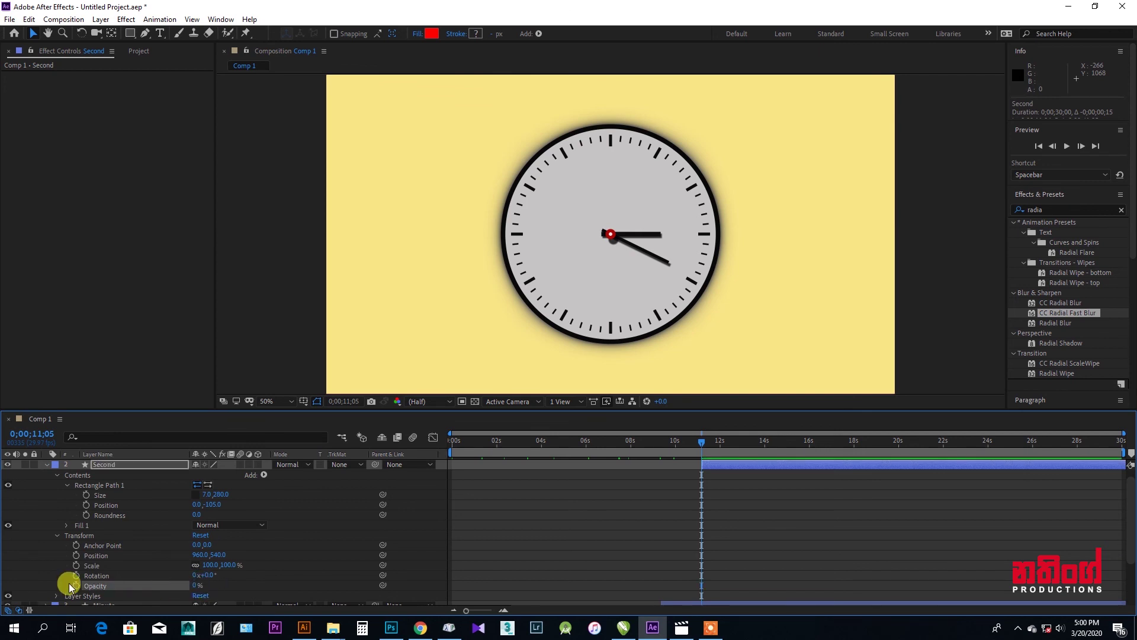
left_click(76, 585)
Keyframe the Second layer's opacity at 100% at 0;00;11;24.
left_click_drag(702, 440, 716, 441)
key("ctrl+shift+a")
type("100")
key("Return")
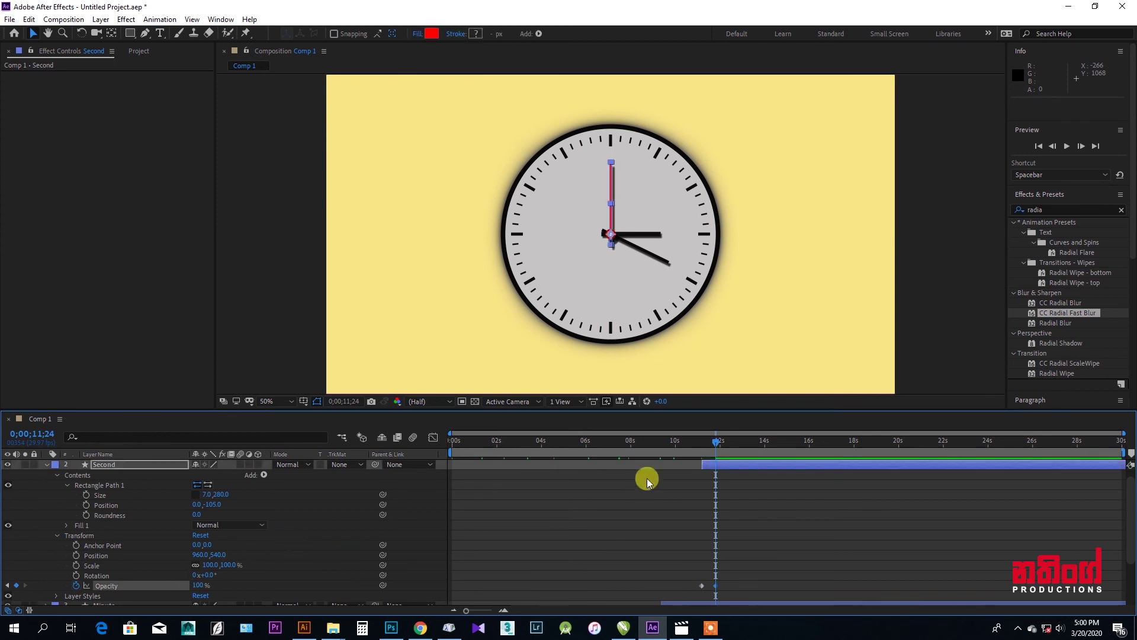
Keyframe the Second layer's rotation at 19° at 0;00;12;01 and 1x+20° at 0;00;13;12.
left_click_drag(716, 441, 721, 441)
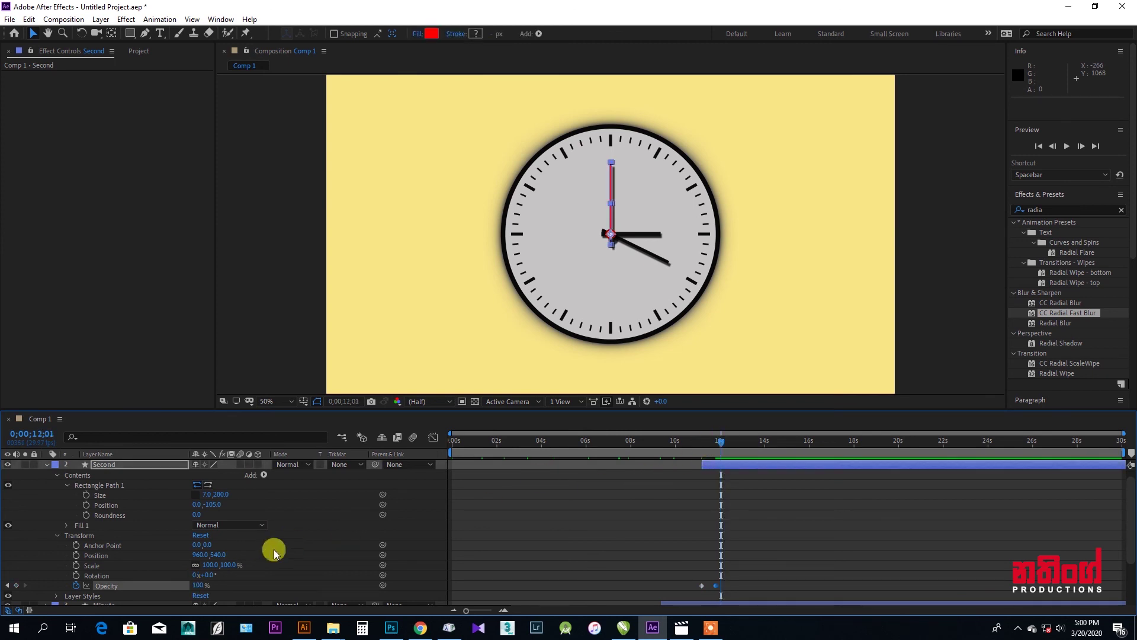
left_click_drag(206, 575, 236, 592)
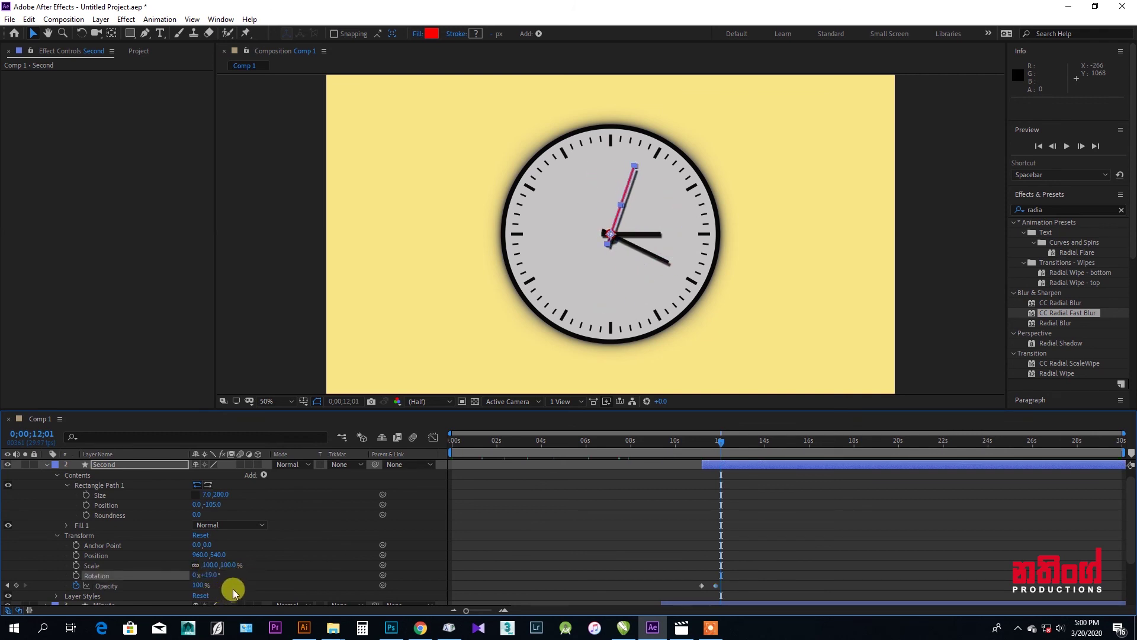
left_click(77, 576)
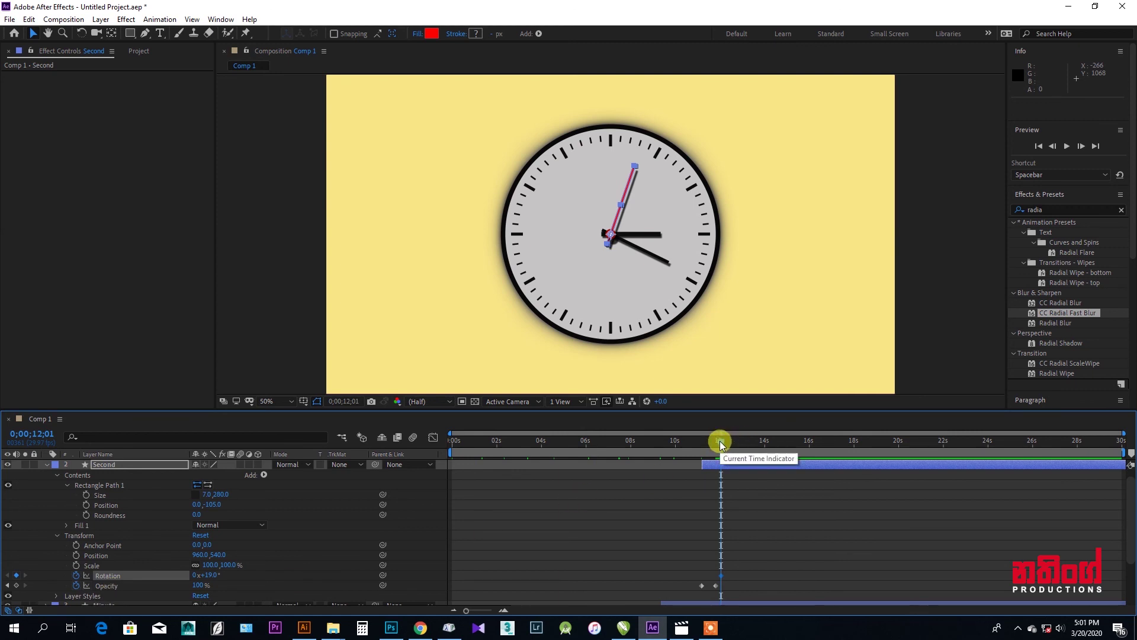
left_click_drag(721, 444, 751, 444)
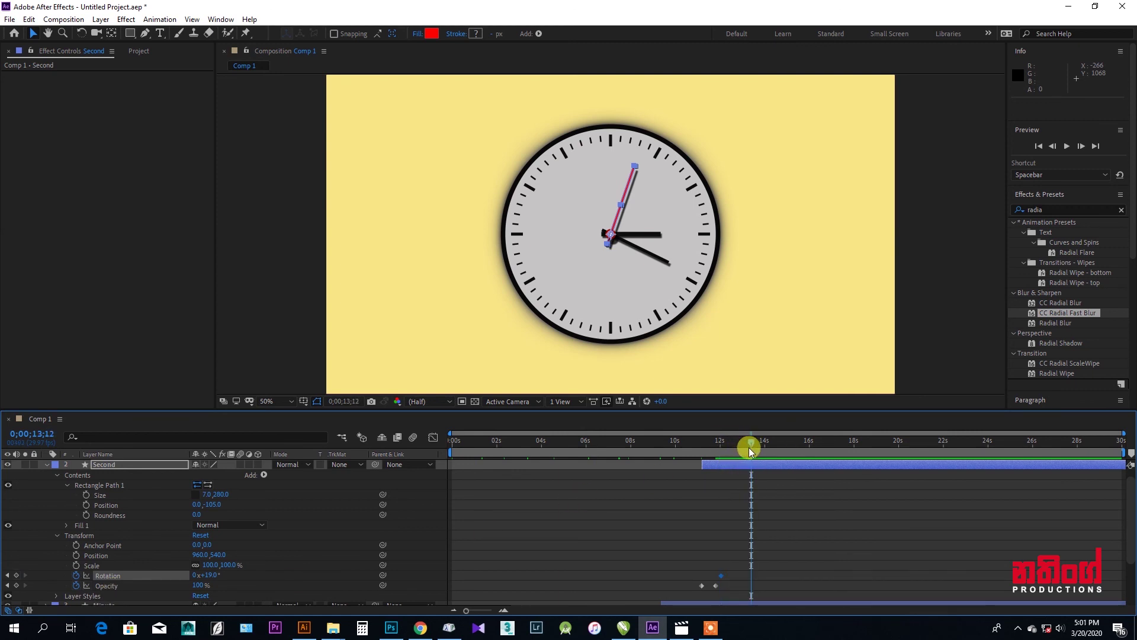
left_click_drag(207, 578, 399, 564)
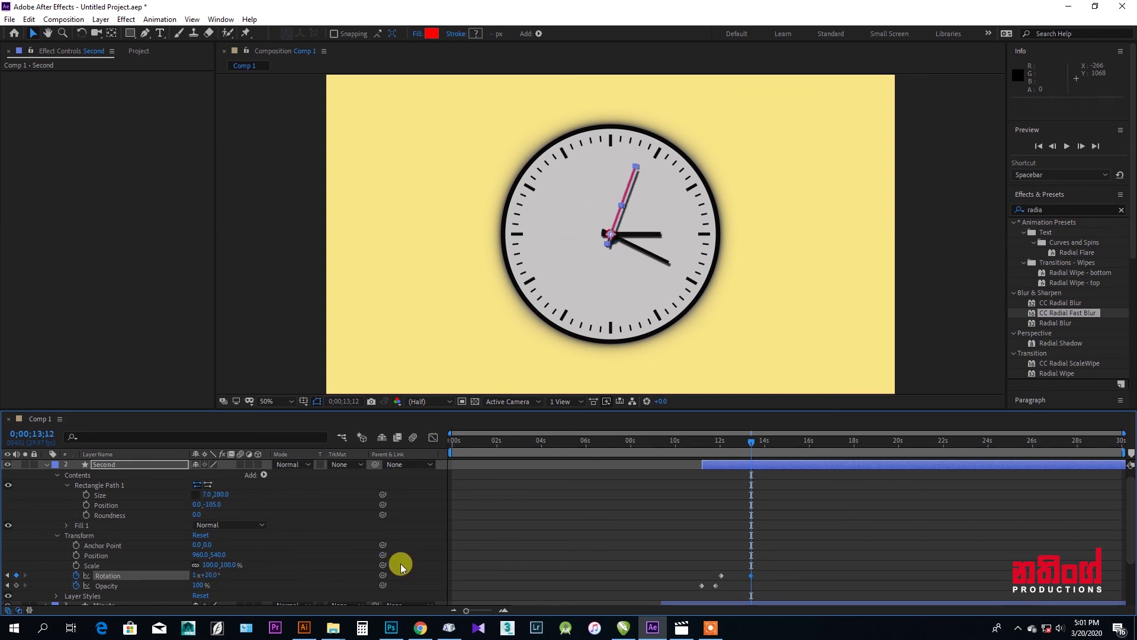
Preview the second hand's fade-in and rotation from shortly before its keyframes, then collapse the Second layer.
left_click_drag(751, 442, 712, 449)
key("space")
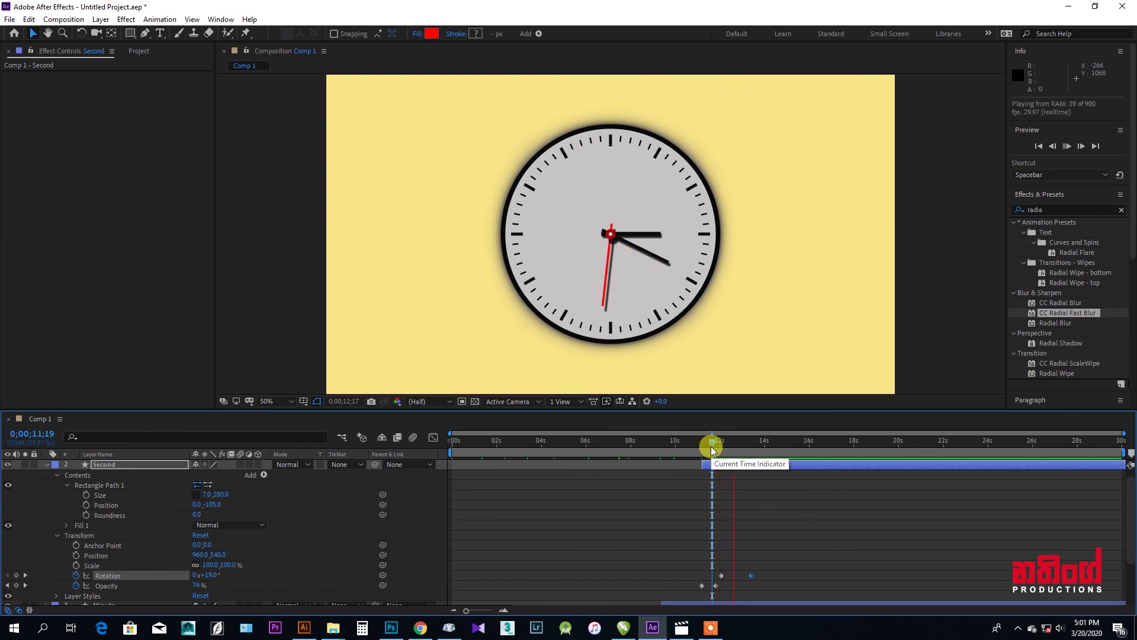
left_click_drag(713, 449, 689, 448)
key("space")
scroll(38, 520, "up", 1)
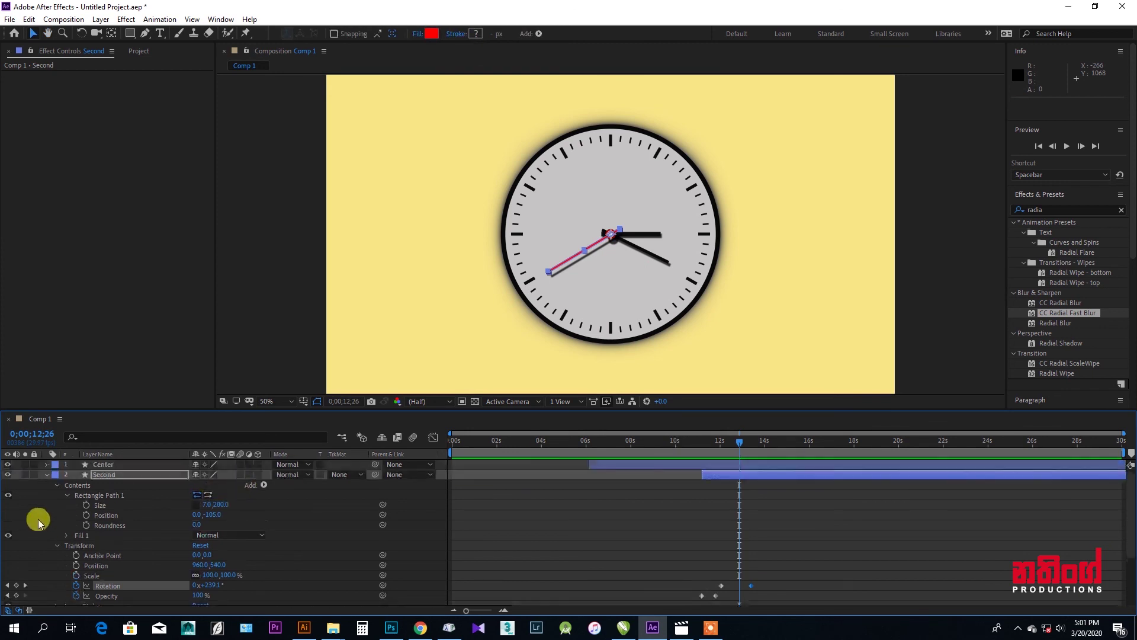
left_click(46, 477)
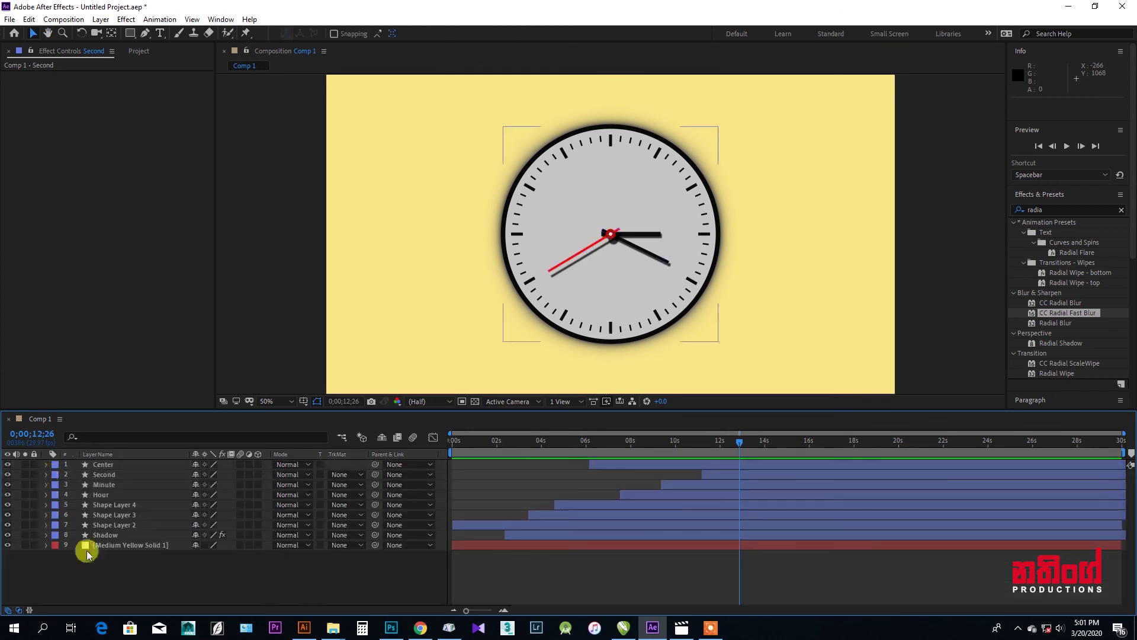
Play the complete clock animation from the start of the composition and stop it once all three hands have finished moving.
left_click_drag(728, 443, 453, 445)
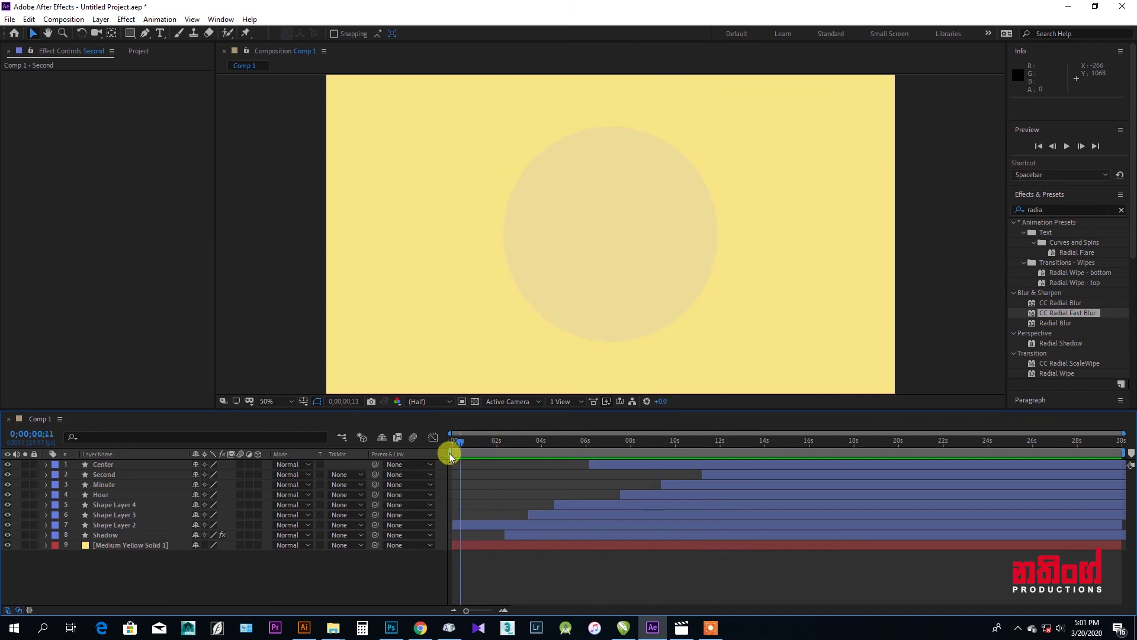
left_click(1067, 146)
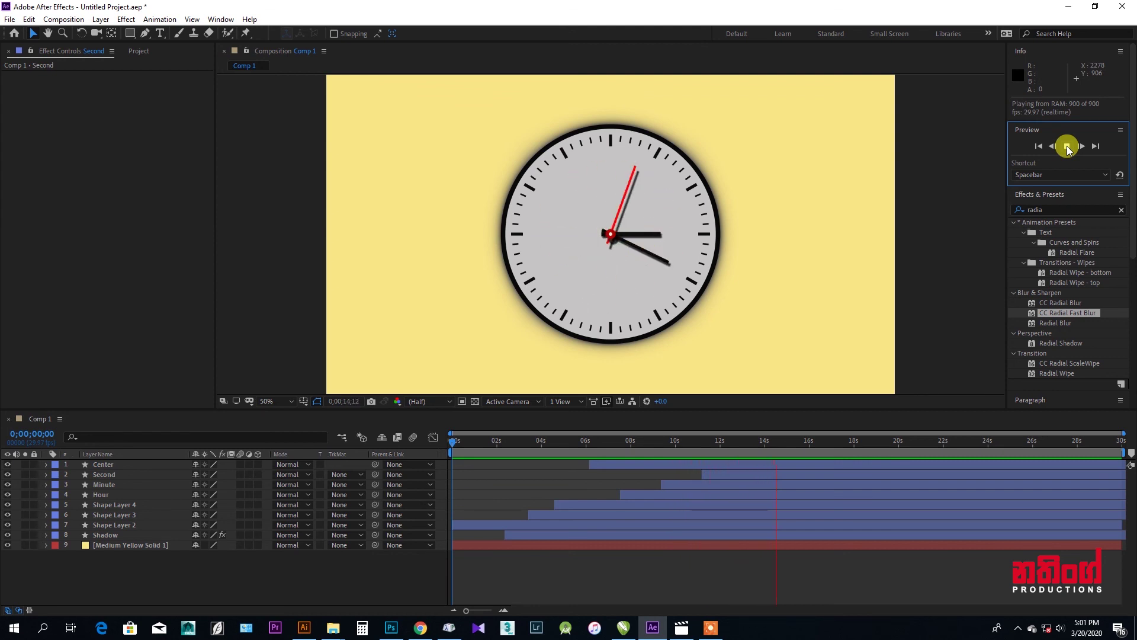
left_click(1068, 147)
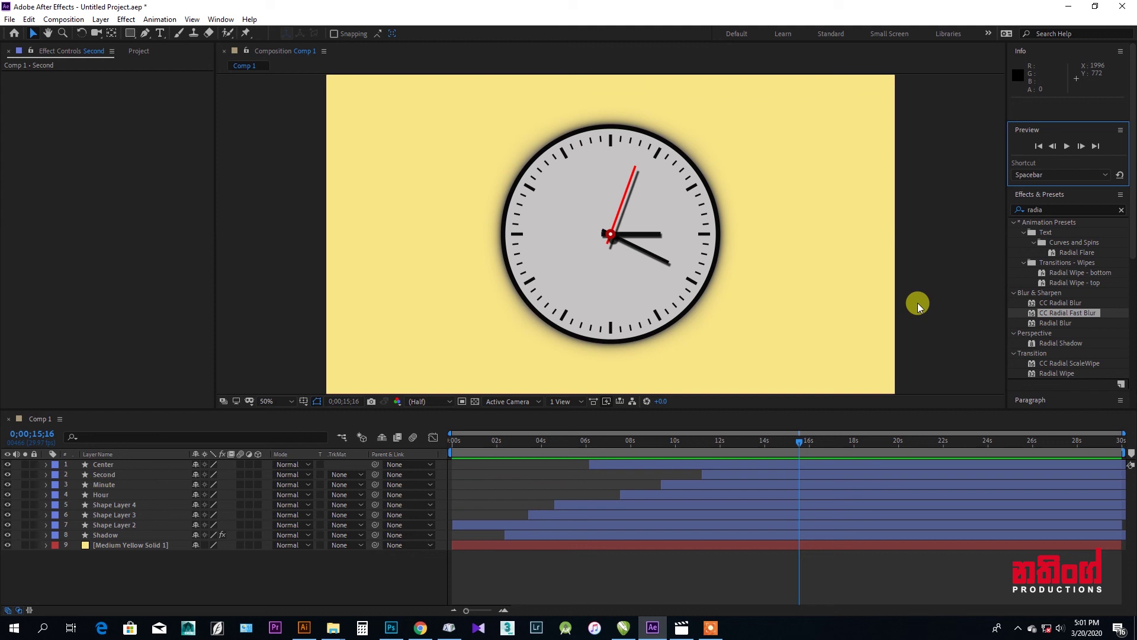
left_click(312, 574)
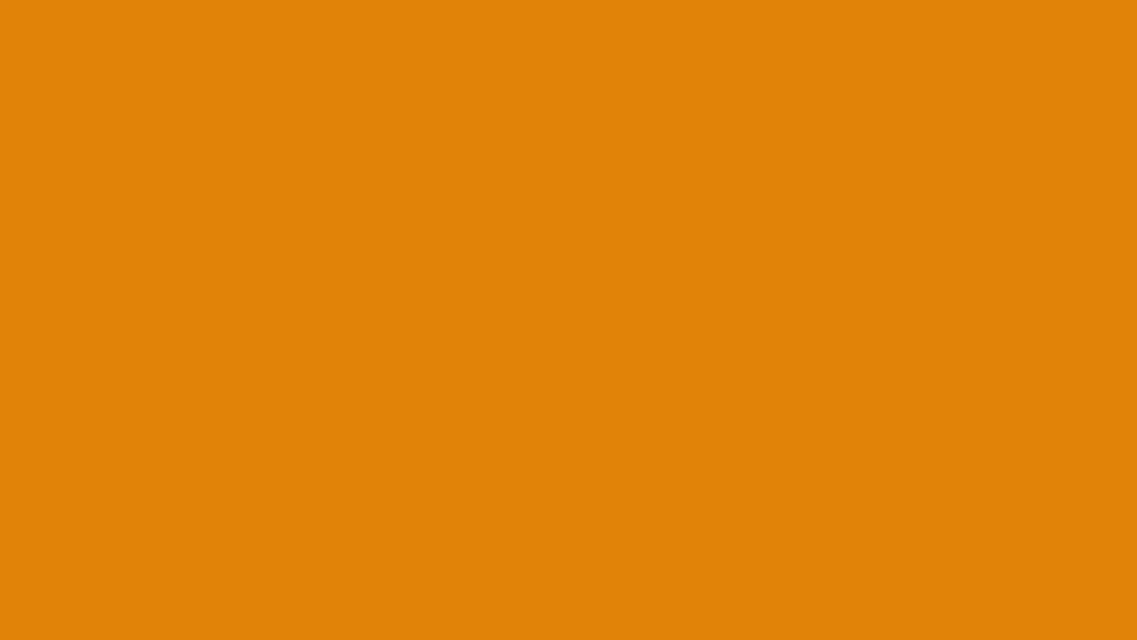